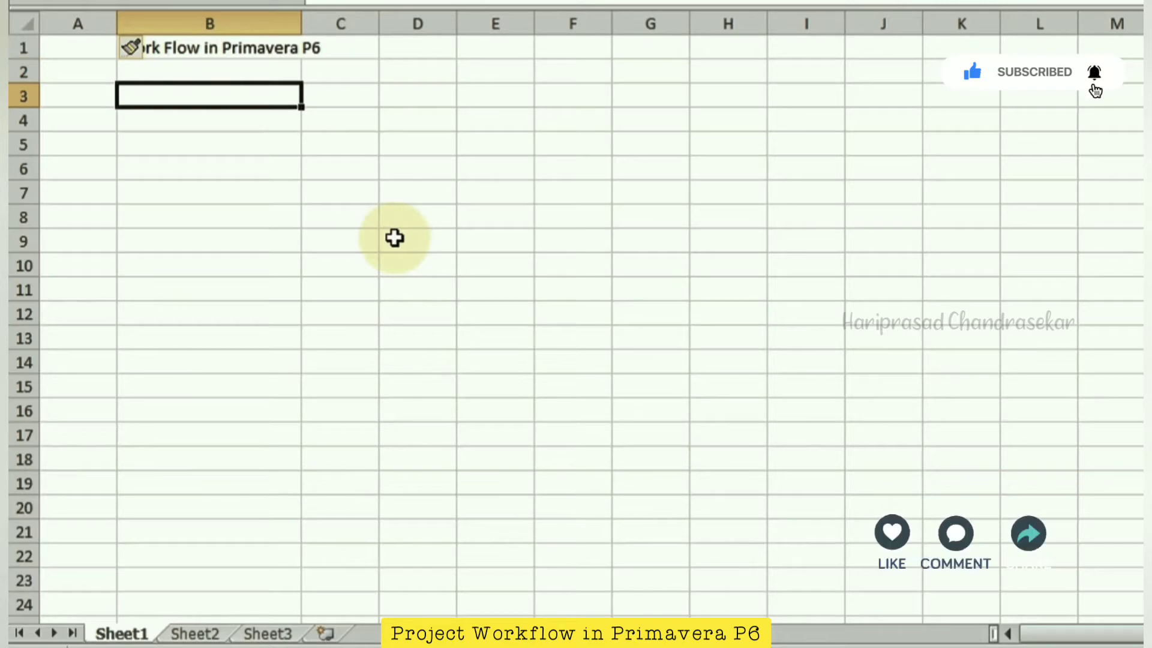
List EPS, OBS and Calendars in cells B3 to B5, under the Work Flow in Primavera P6 heading.
type("EPS")
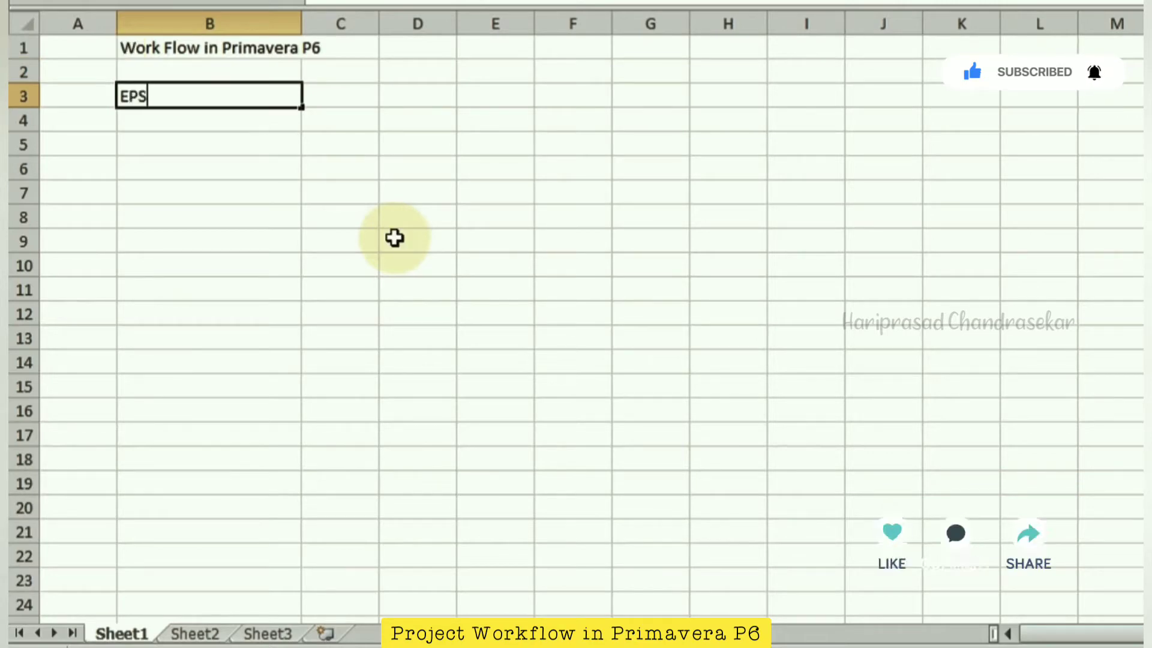
key("Return")
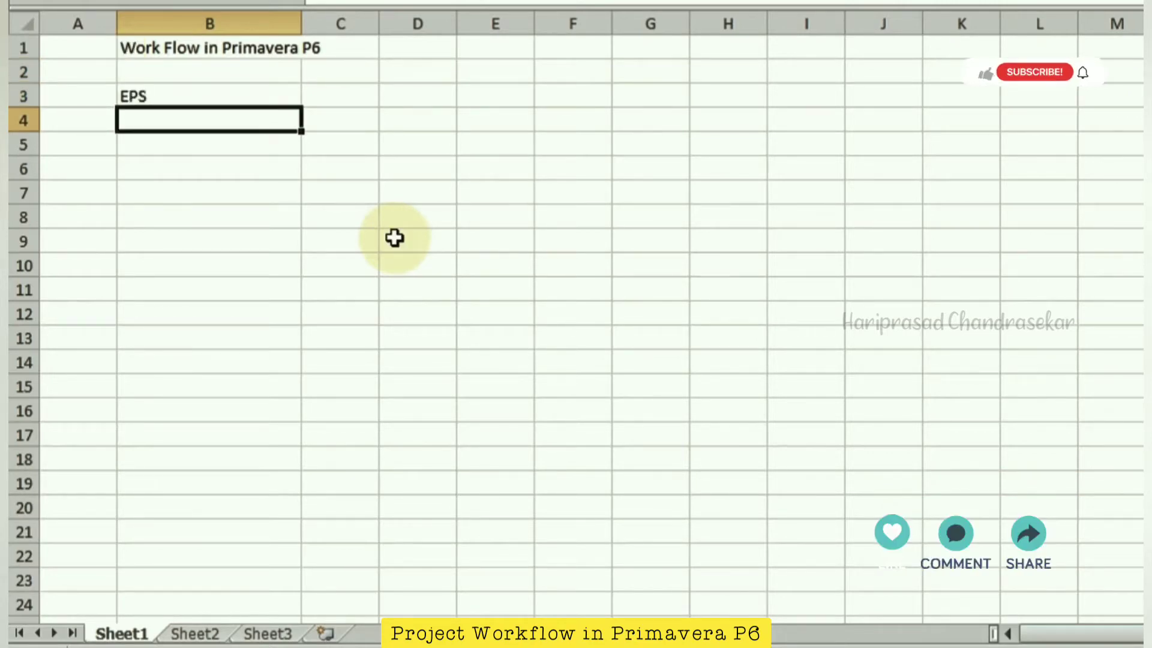
type("OBS")
key("Return")
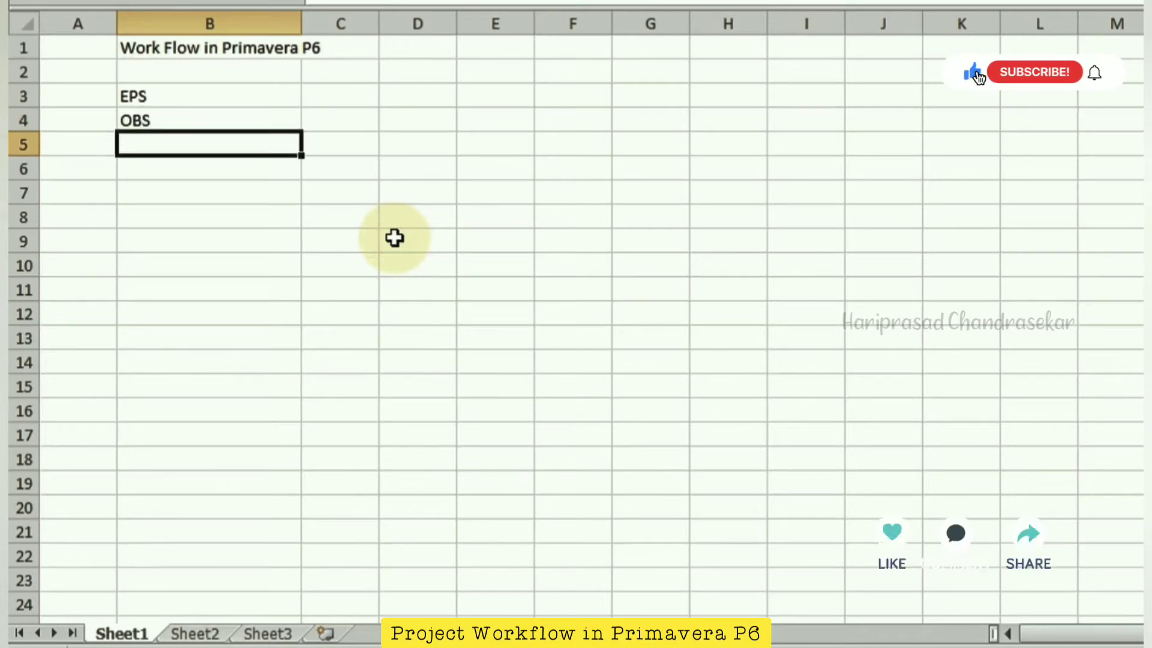
type("Ca")
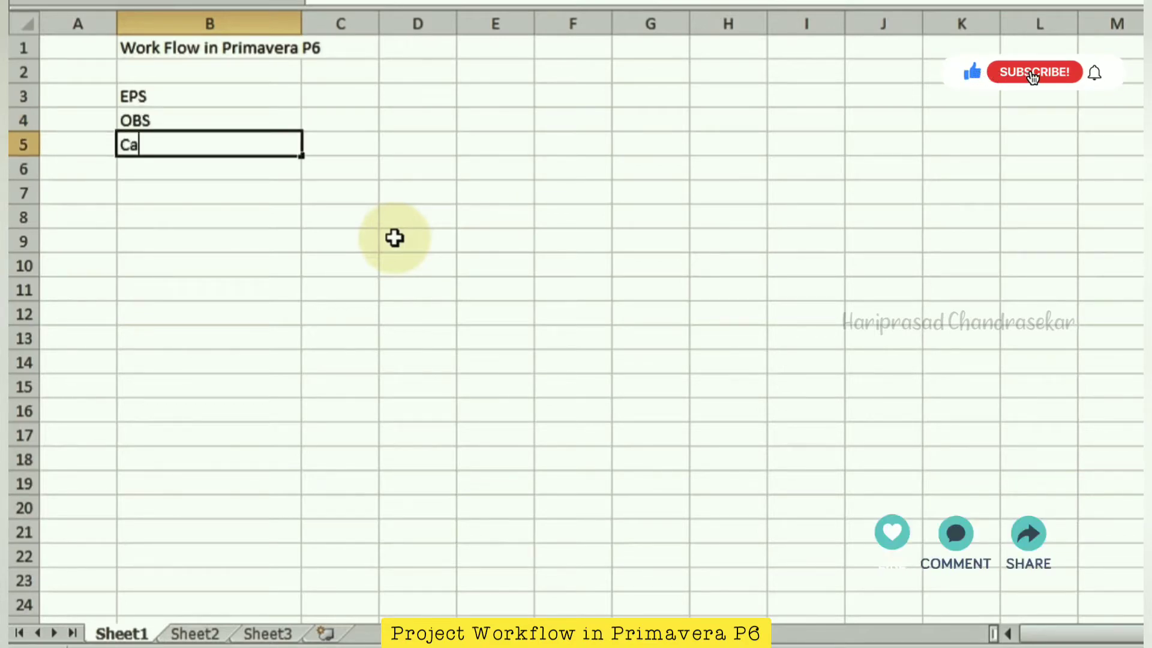
type("lendars")
key("Tab")
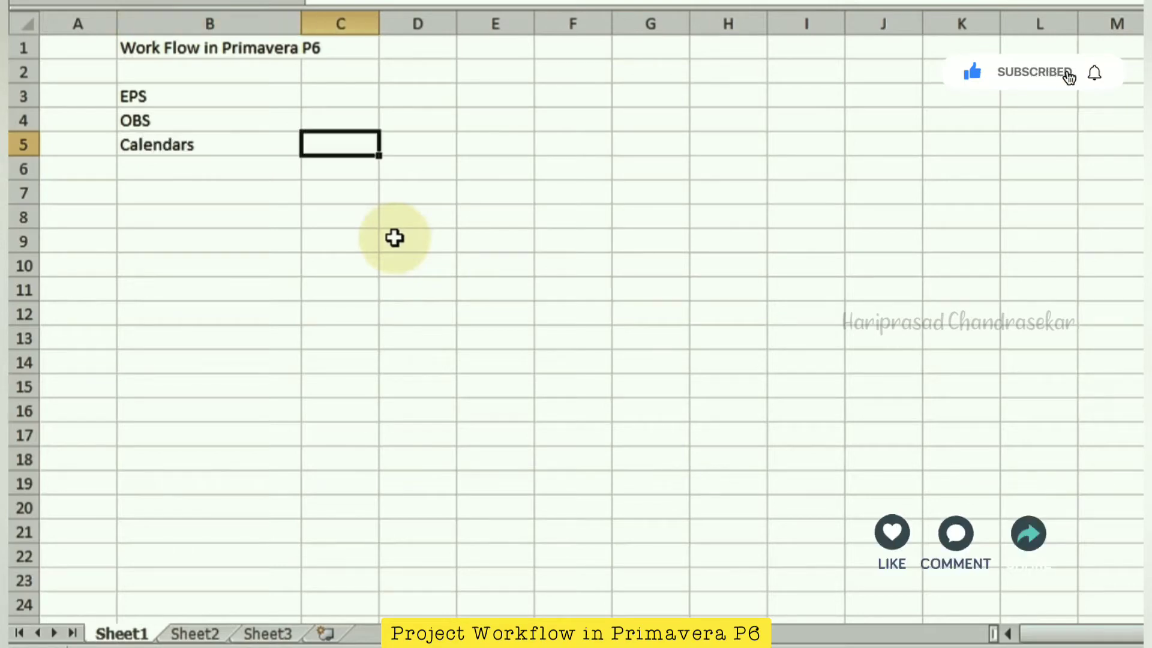
Enter the calendar types Global, Project and Resource in cells C5 to E5, beside Calendars.
type("Global")
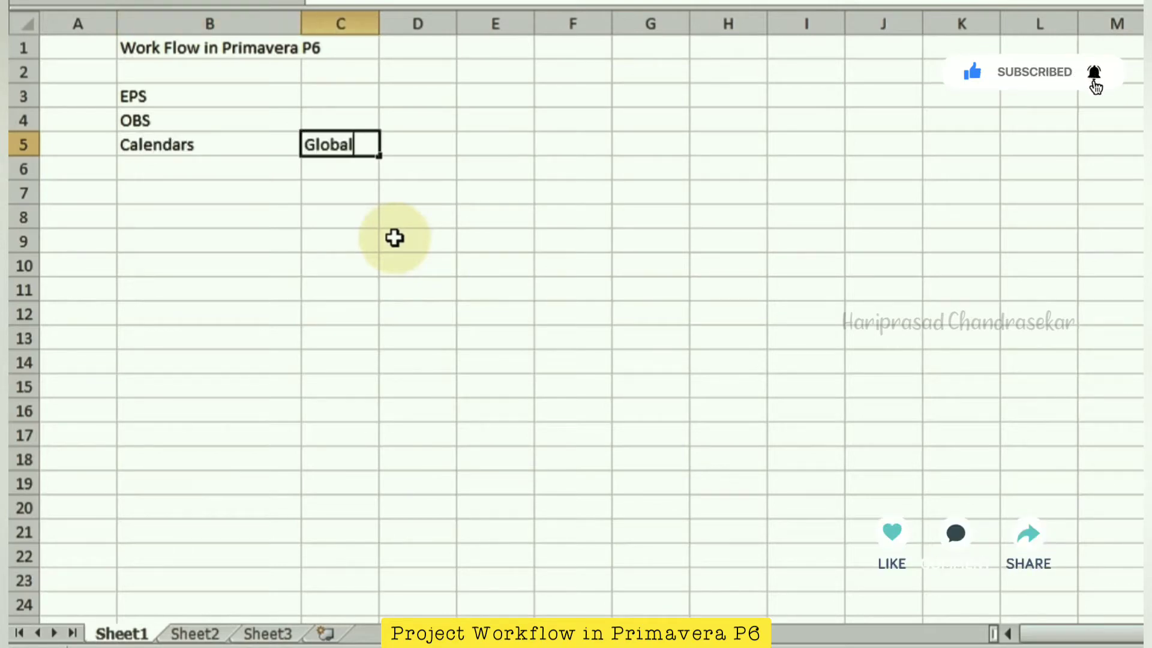
key("Tab")
type("Pr")
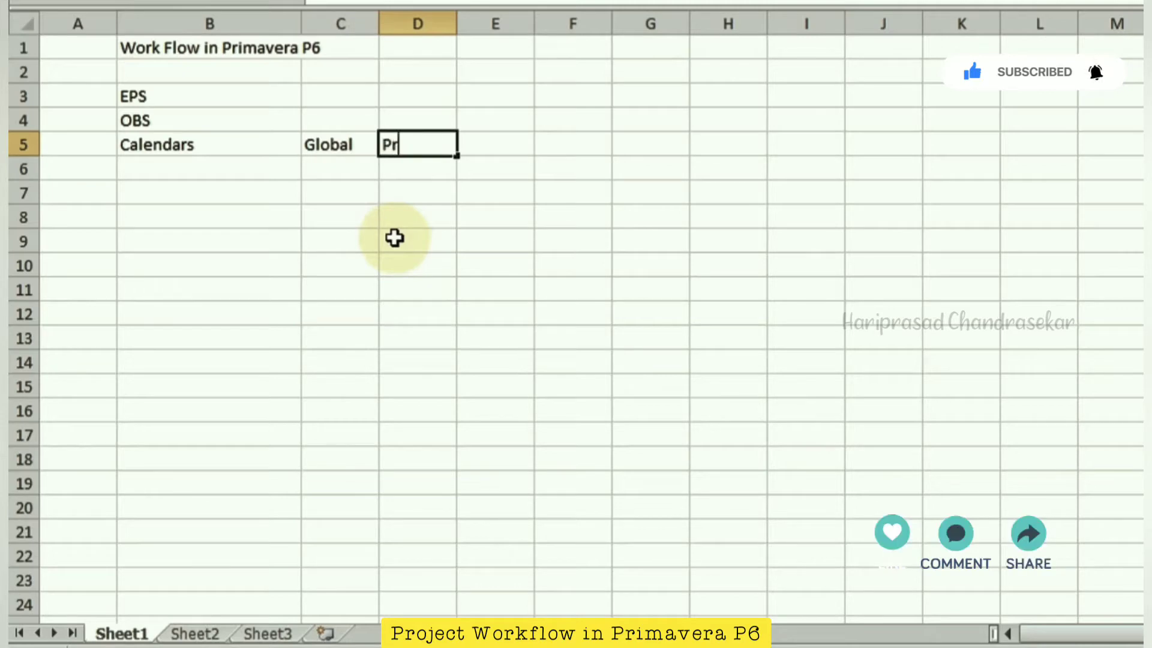
type("oject")
key("Tab")
type("Res")
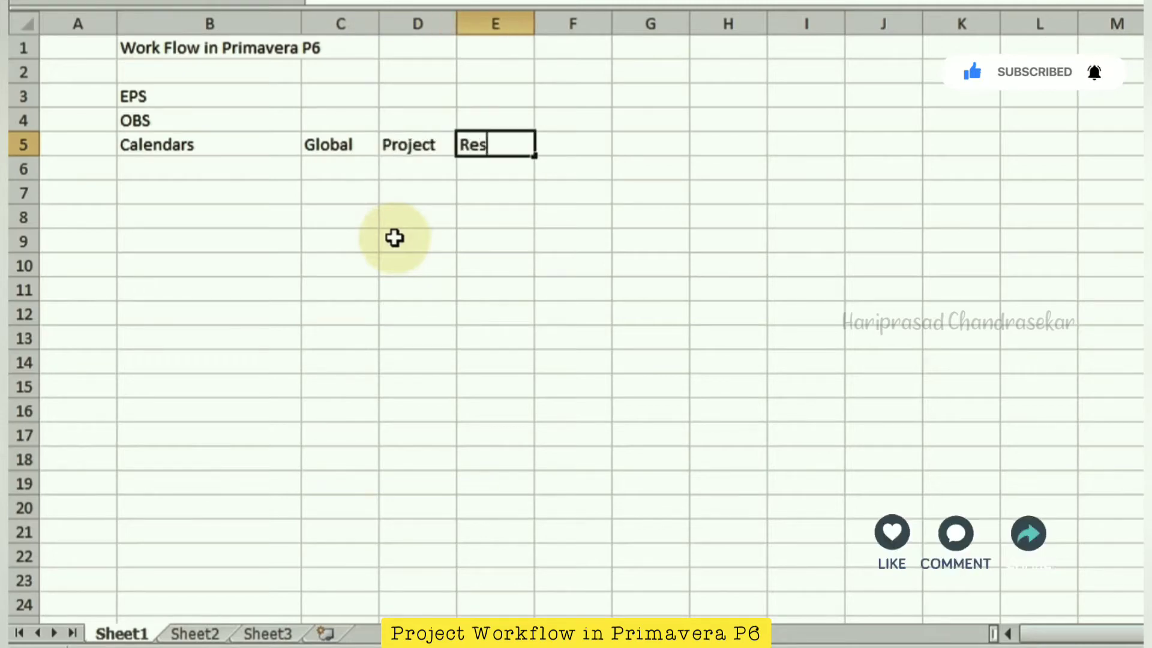
type("ouc")
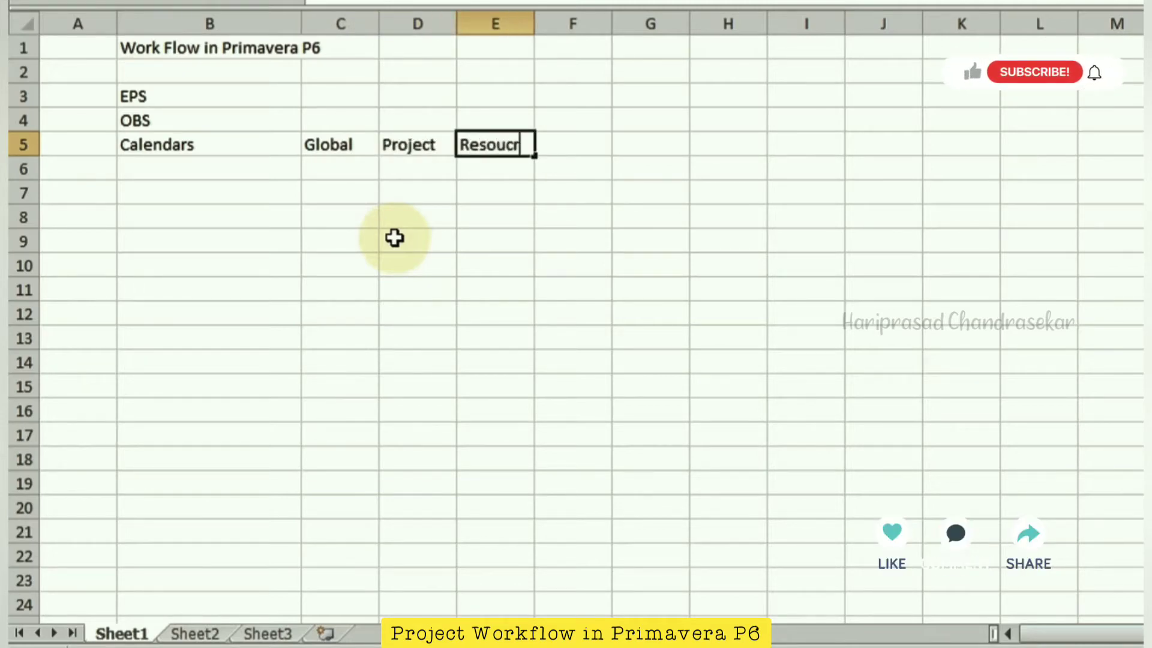
key("BackSpace")
type("rce")
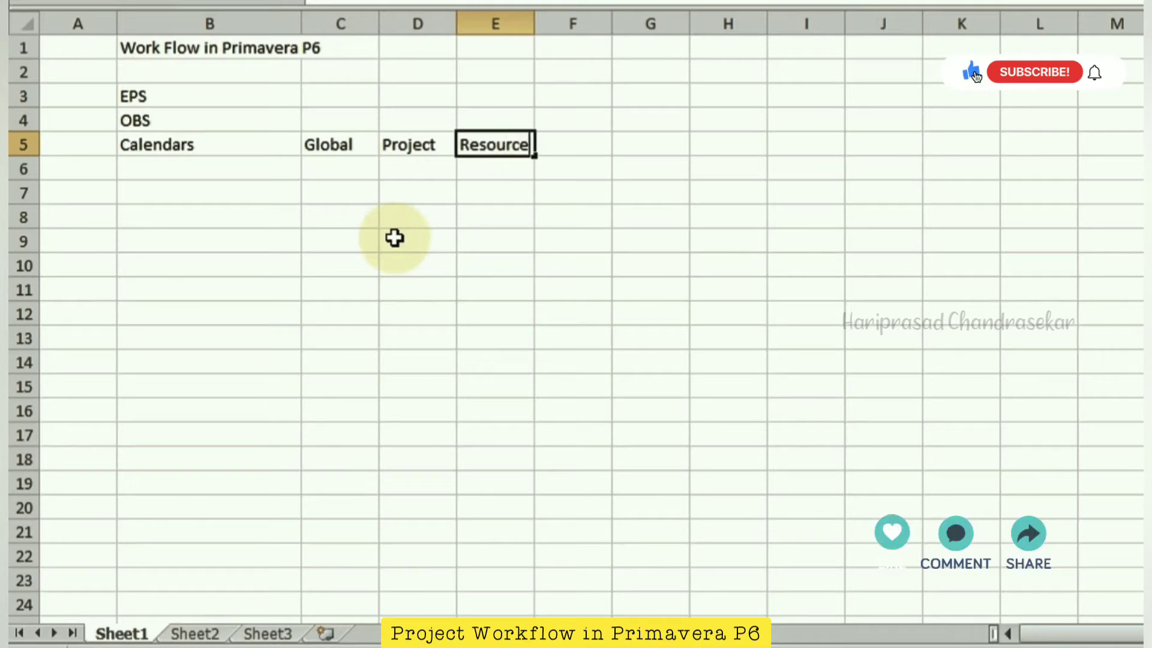
key("Tab")
left_click(349, 146)
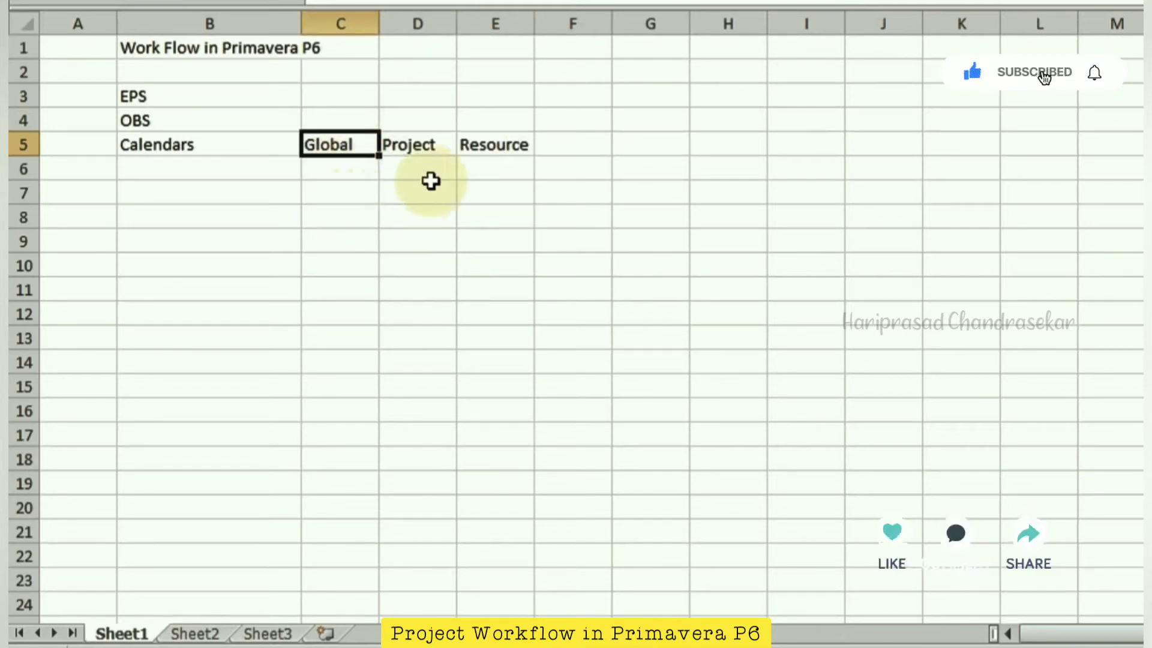
left_click(432, 142)
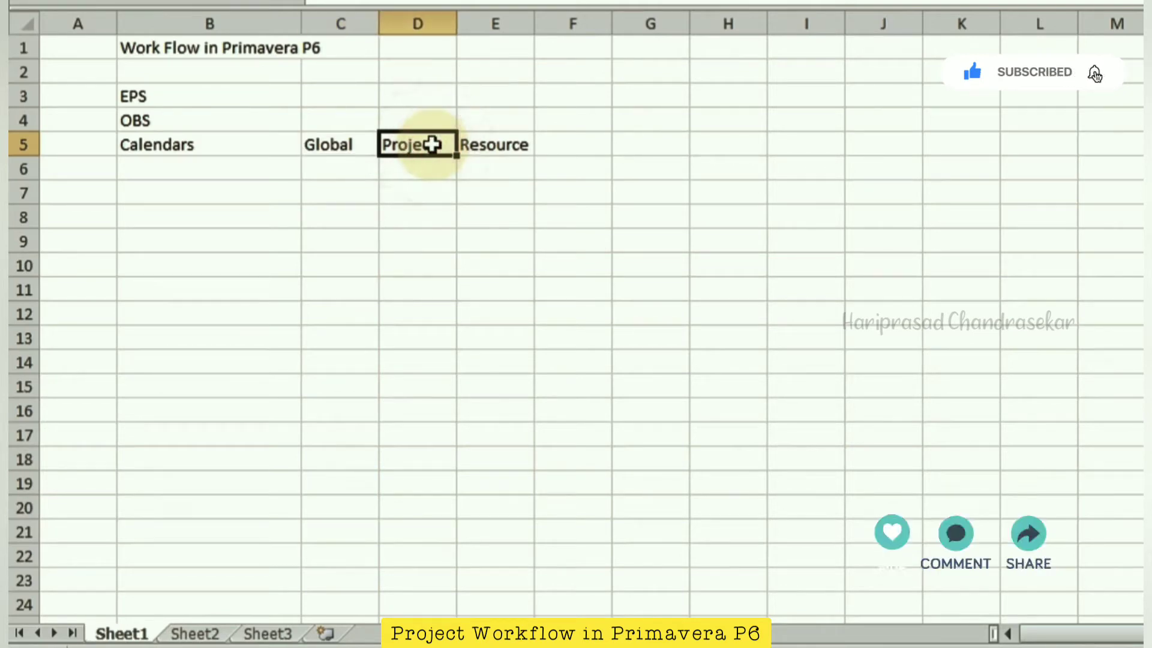
left_click(514, 143)
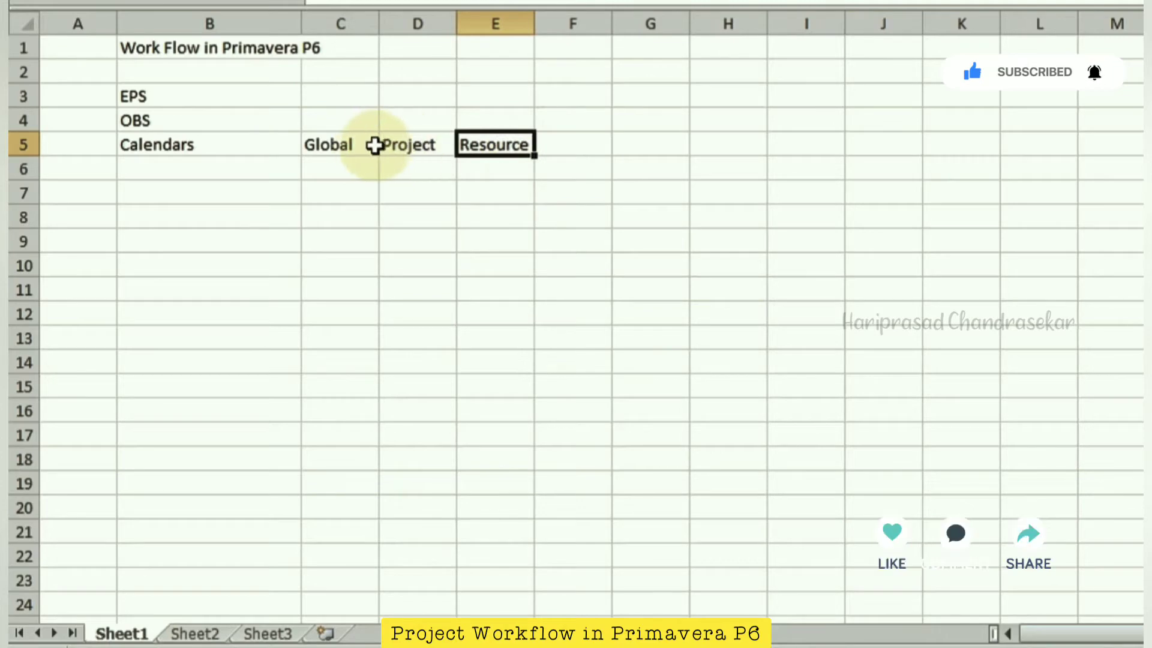
Add Project Codes to the workflow list in cell B6, below Calendars.
left_click(222, 176)
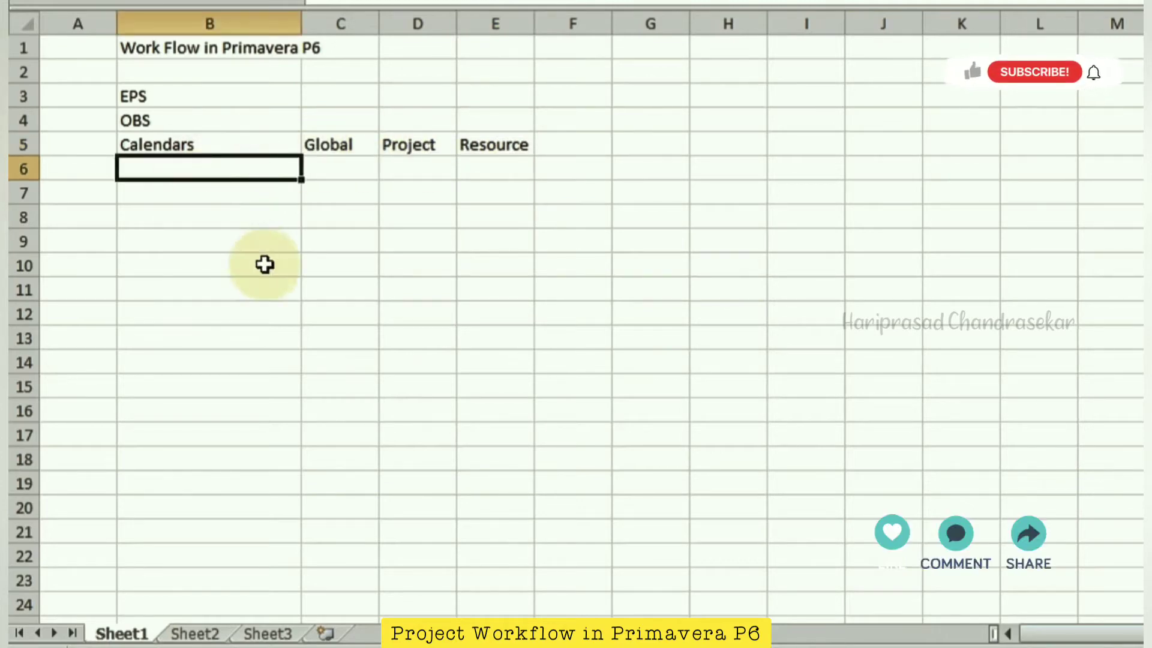
type("P")
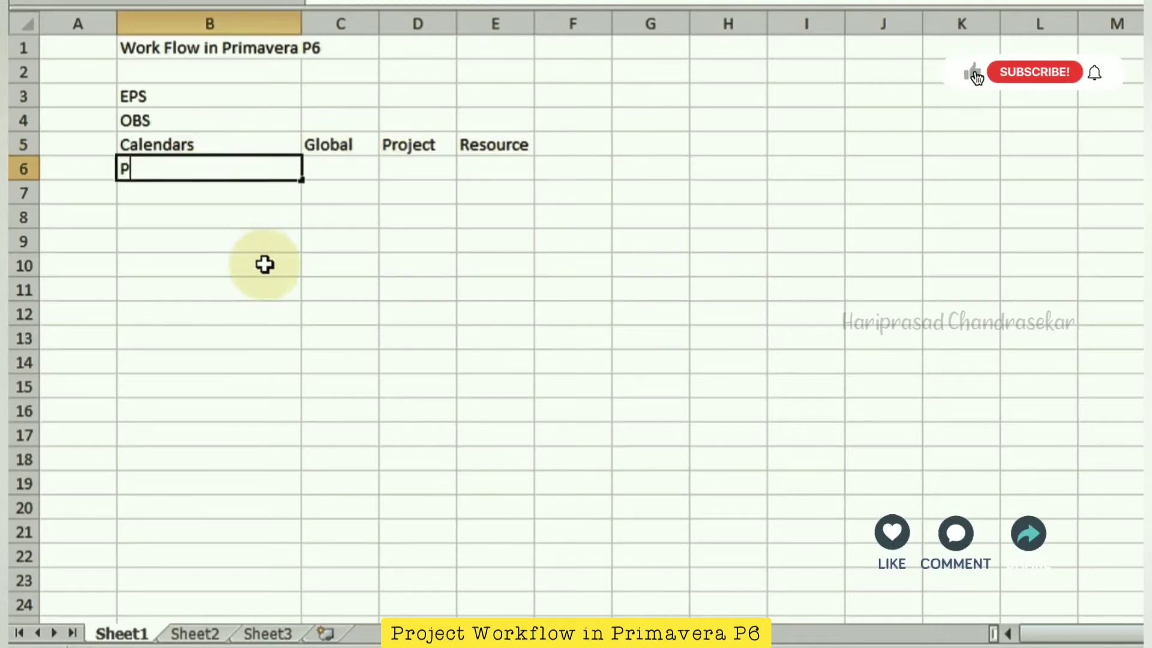
type("roje")
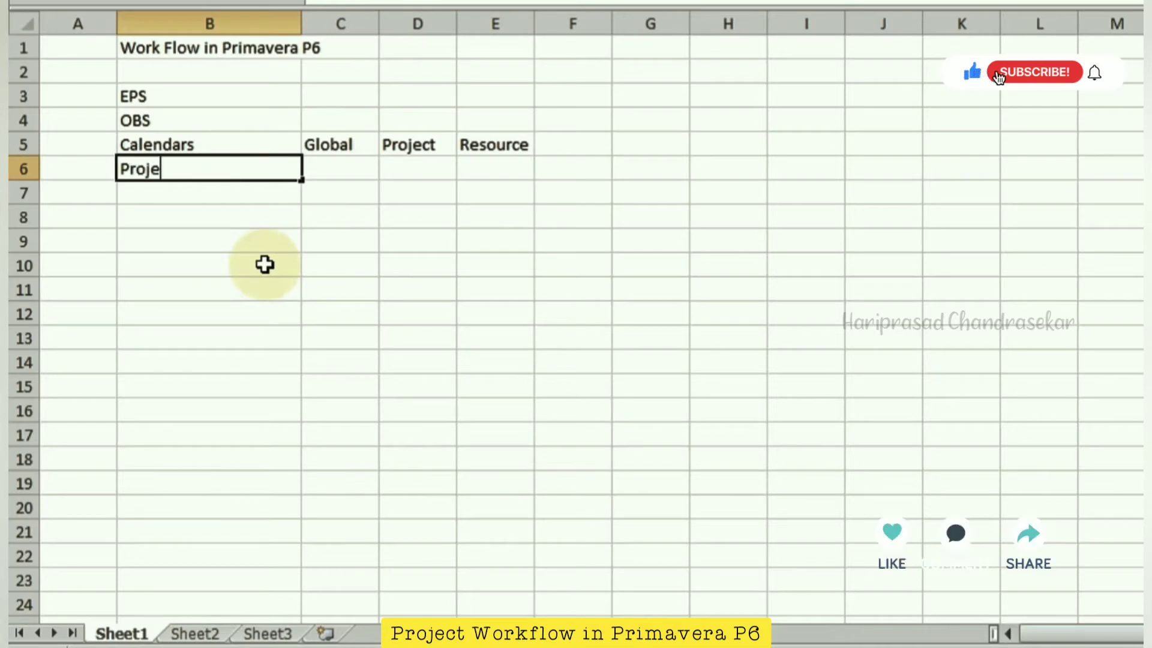
type("ct Codes")
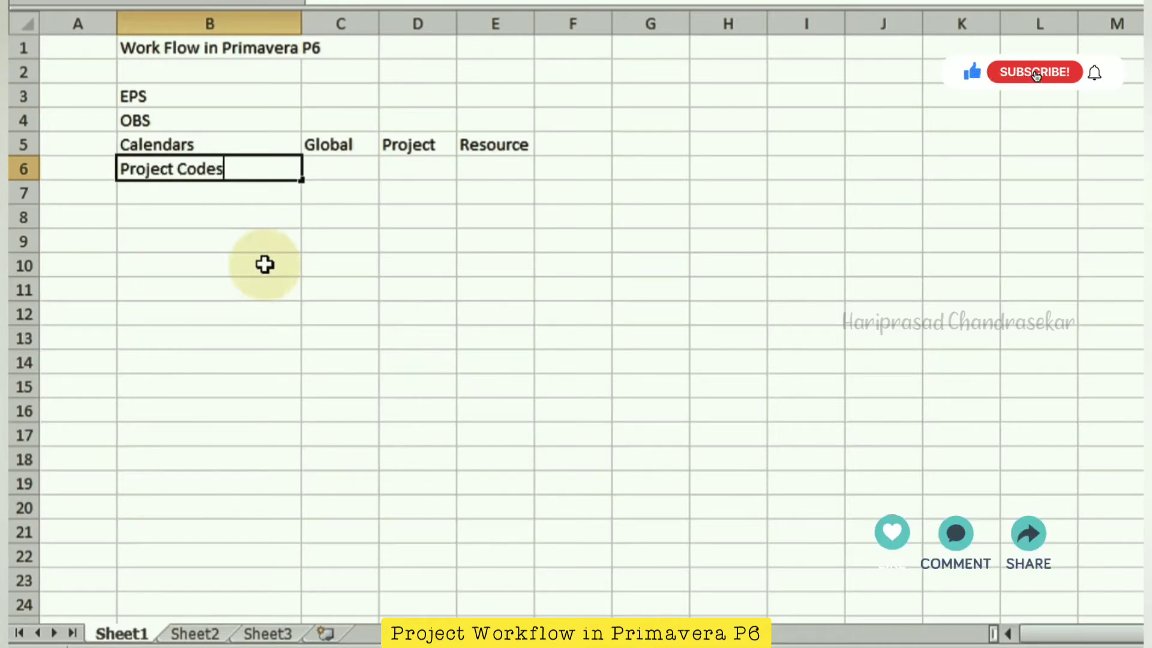
key("Tab")
left_click(252, 177)
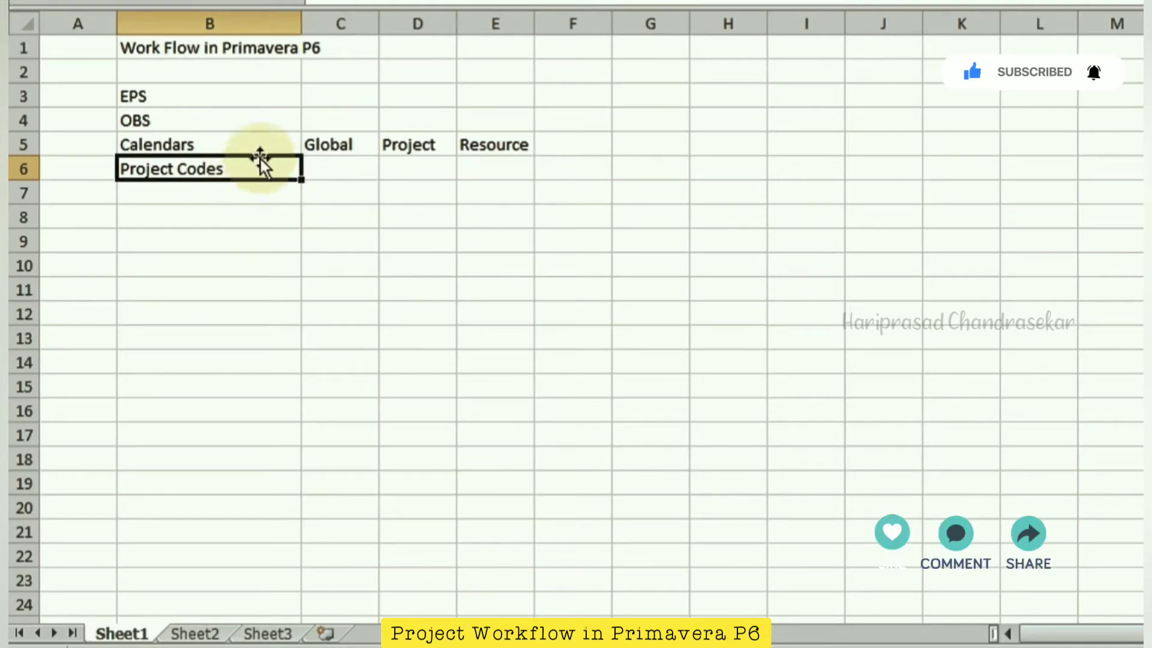
Enter Project in cell B7 without the suggested word Codes.
left_click(278, 193)
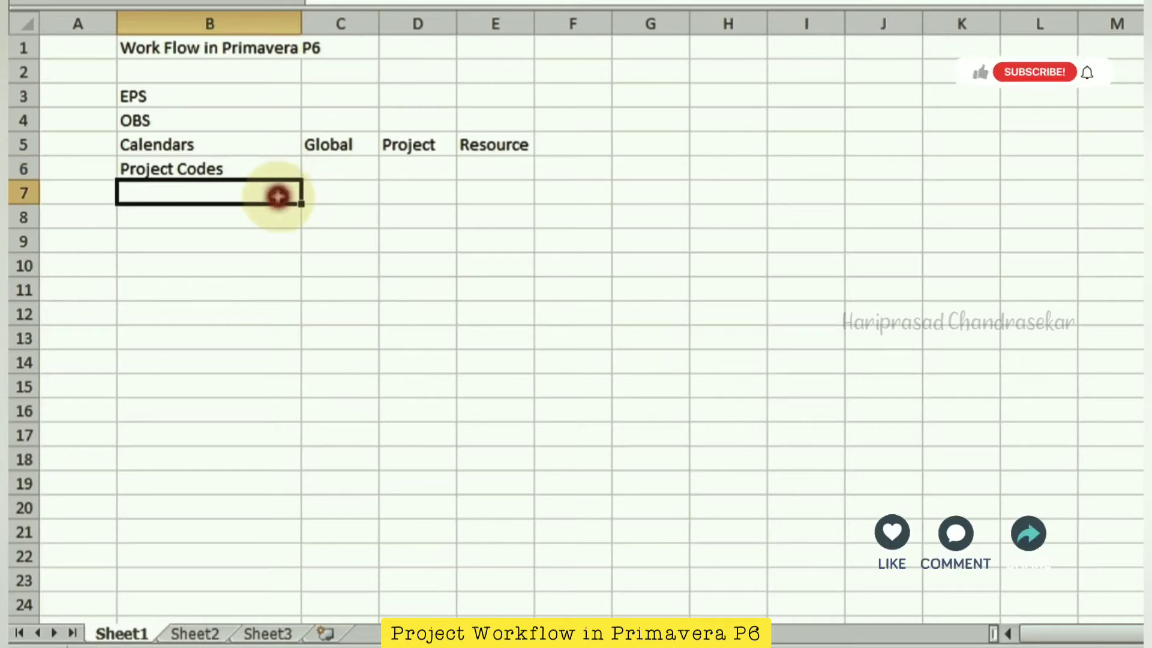
type("Pro")
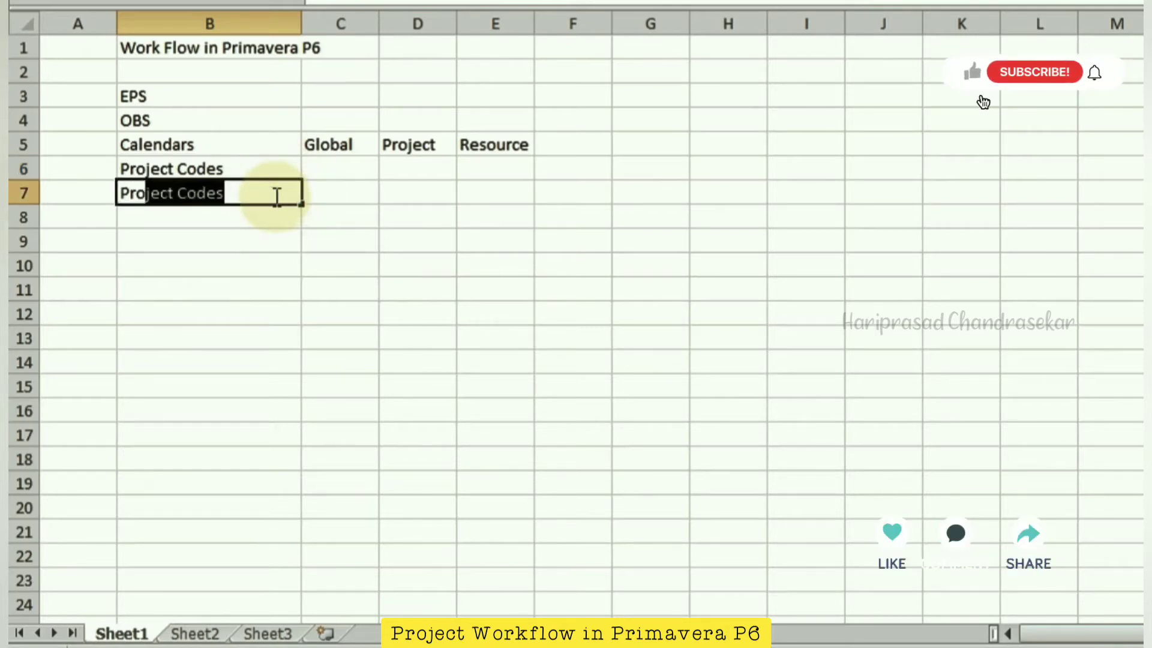
type("ject")
key("BackSpace")
key("Tab")
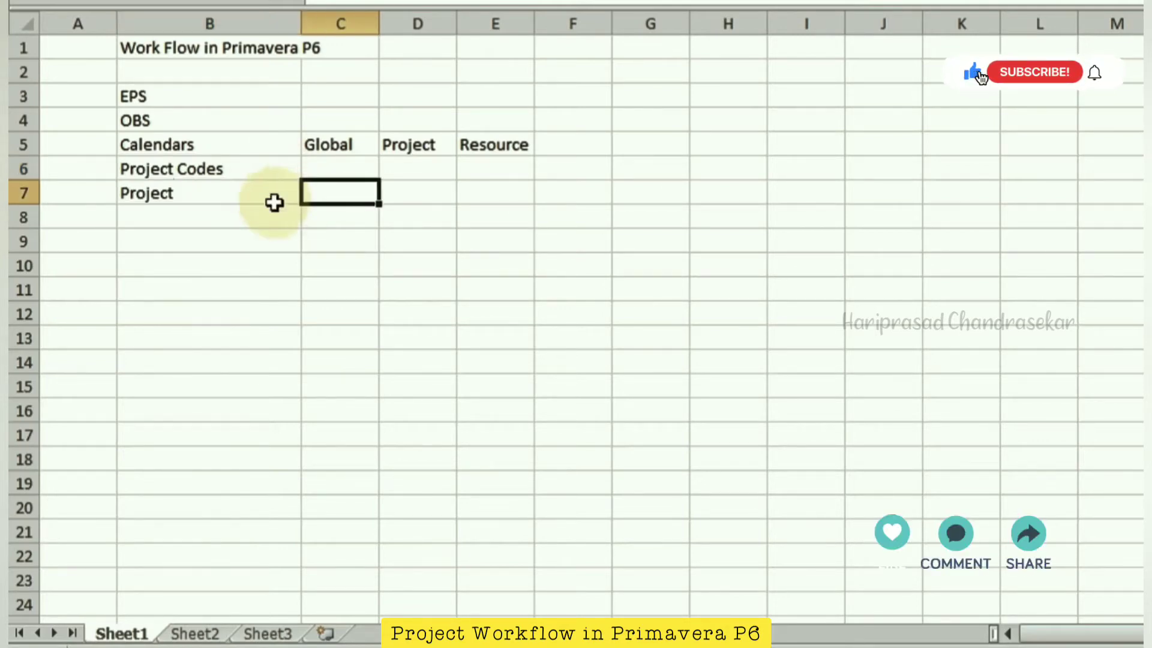
Continue the workflow list with WBS in cell B8 and Activity in cell B9.
left_click(236, 219)
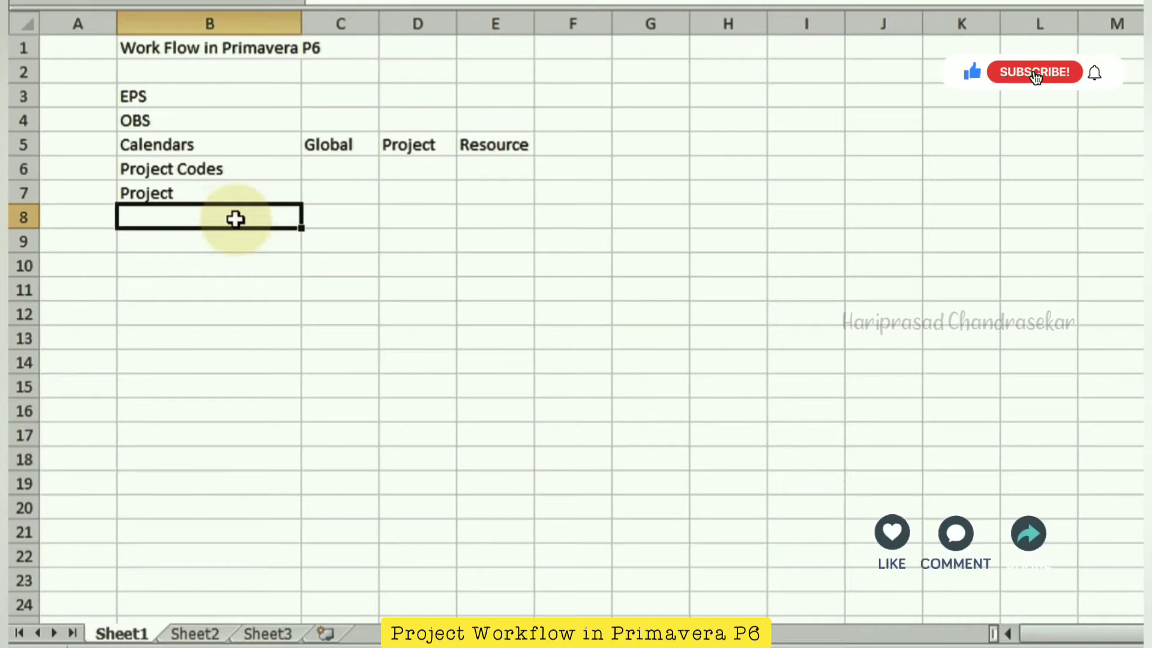
type("WBS")
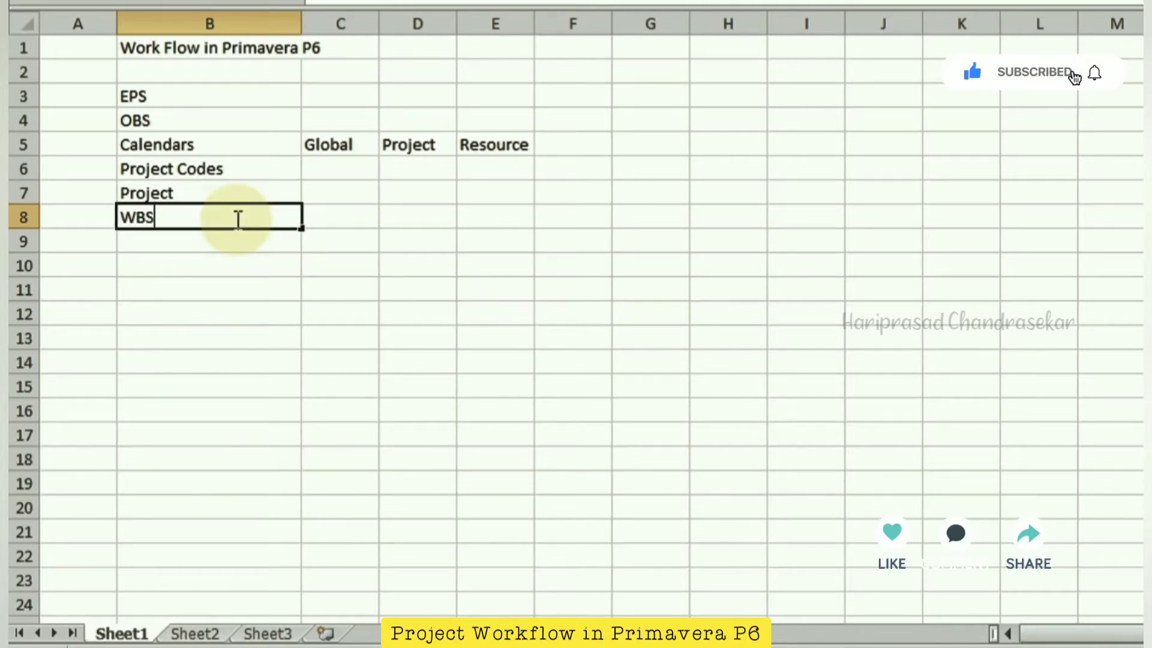
key("Tab")
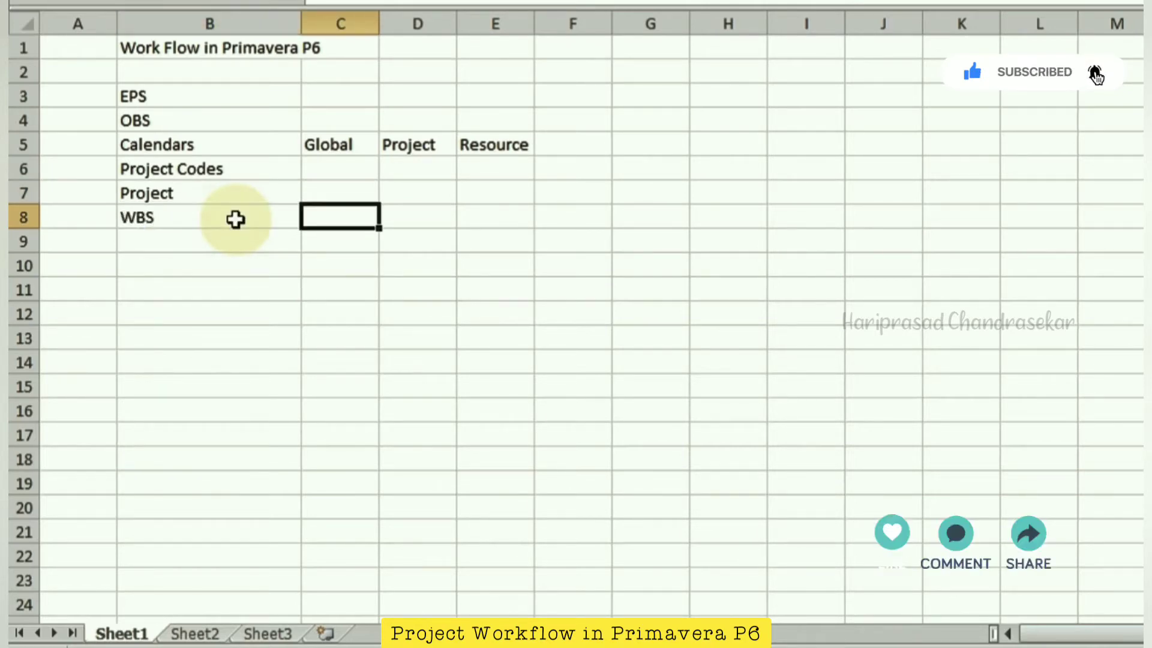
left_click(224, 223)
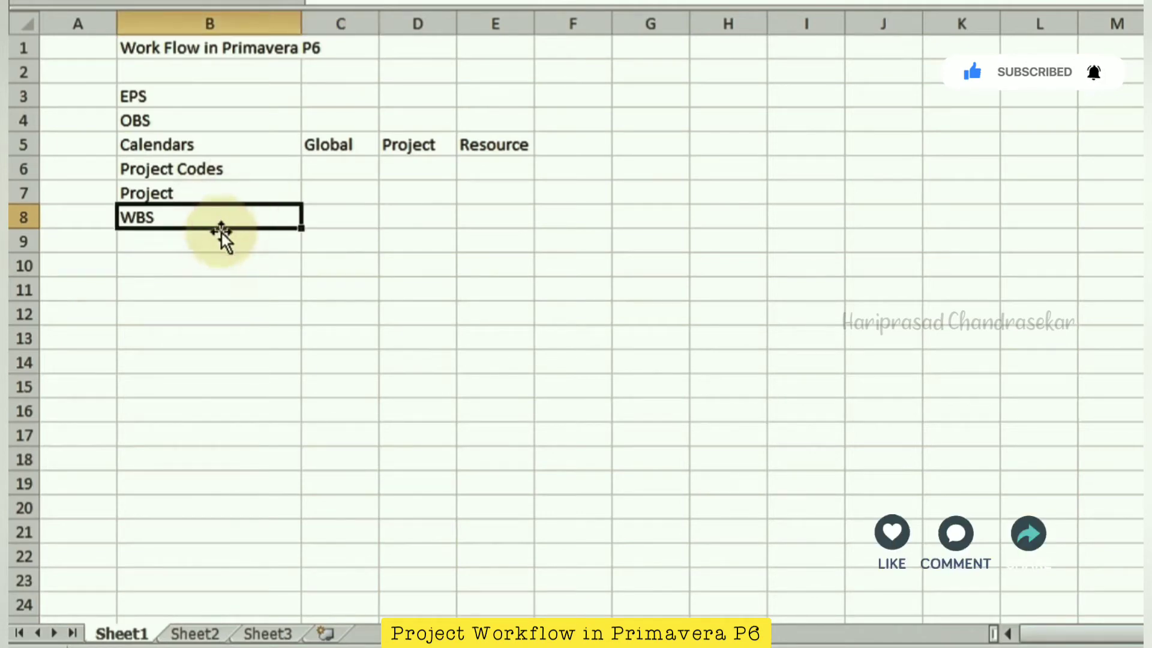
left_click(175, 248)
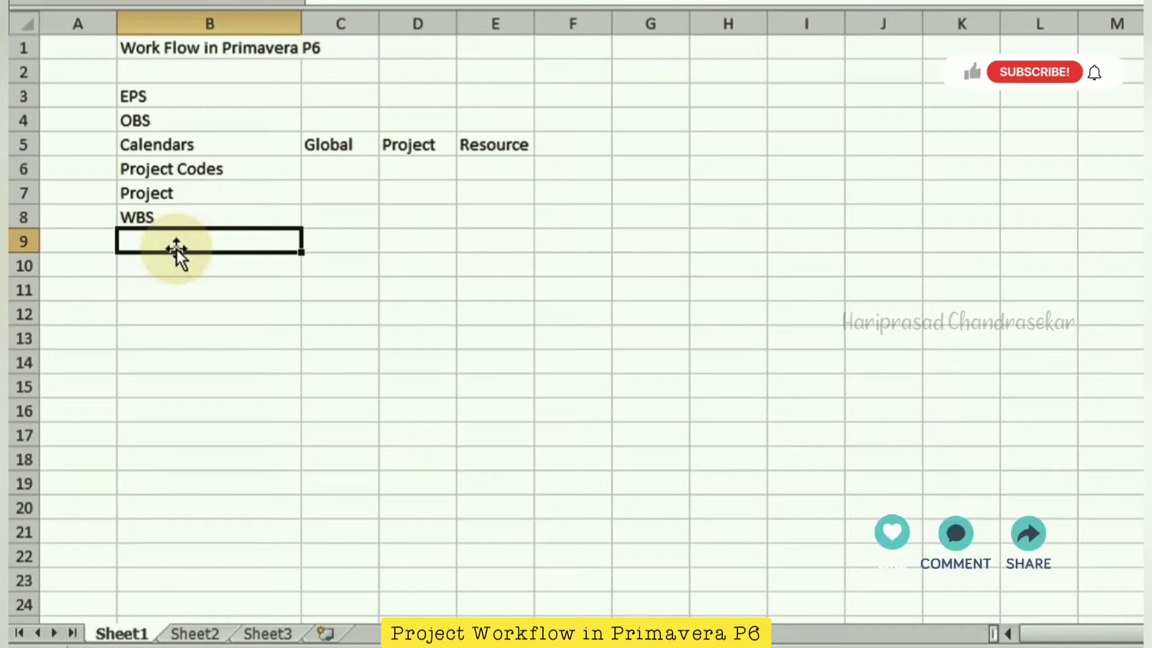
type("Activi")
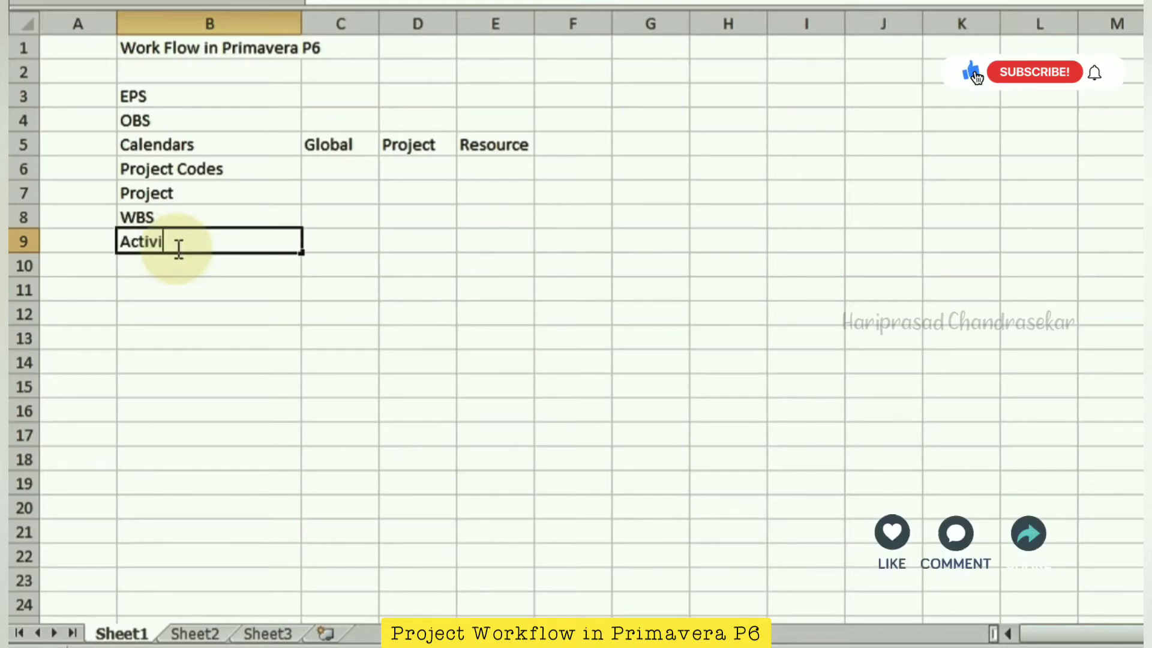
type("ty")
key("Tab")
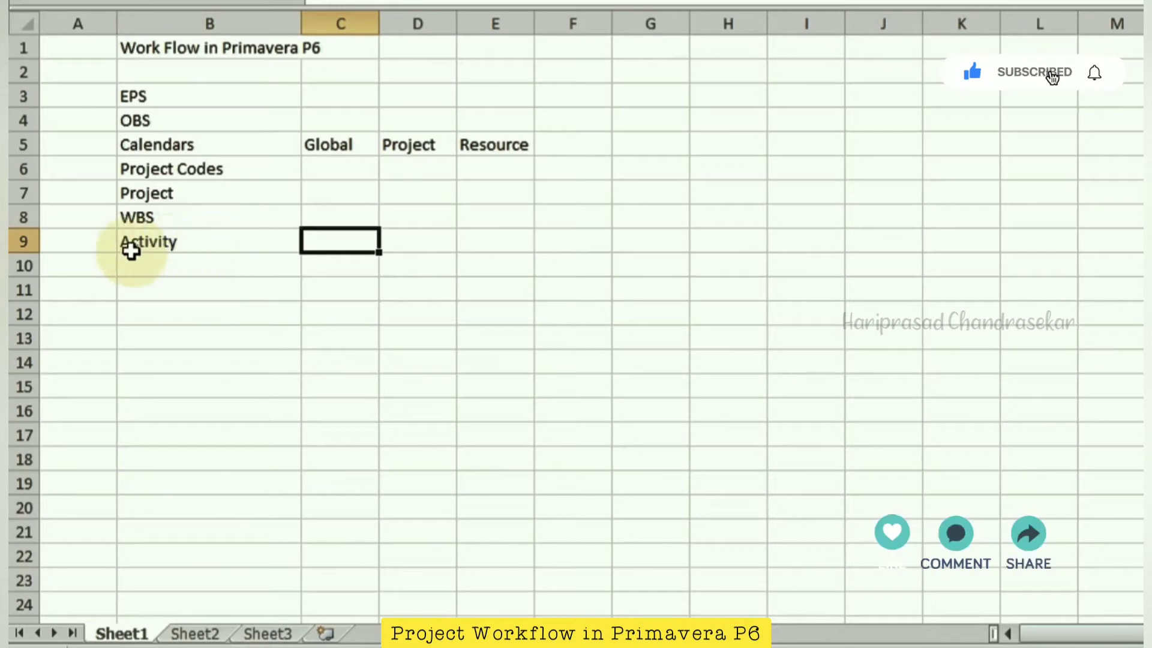
Insert a row above Activity and enter Budget & Spending Plan in its column B cell.
right_click(24, 242)
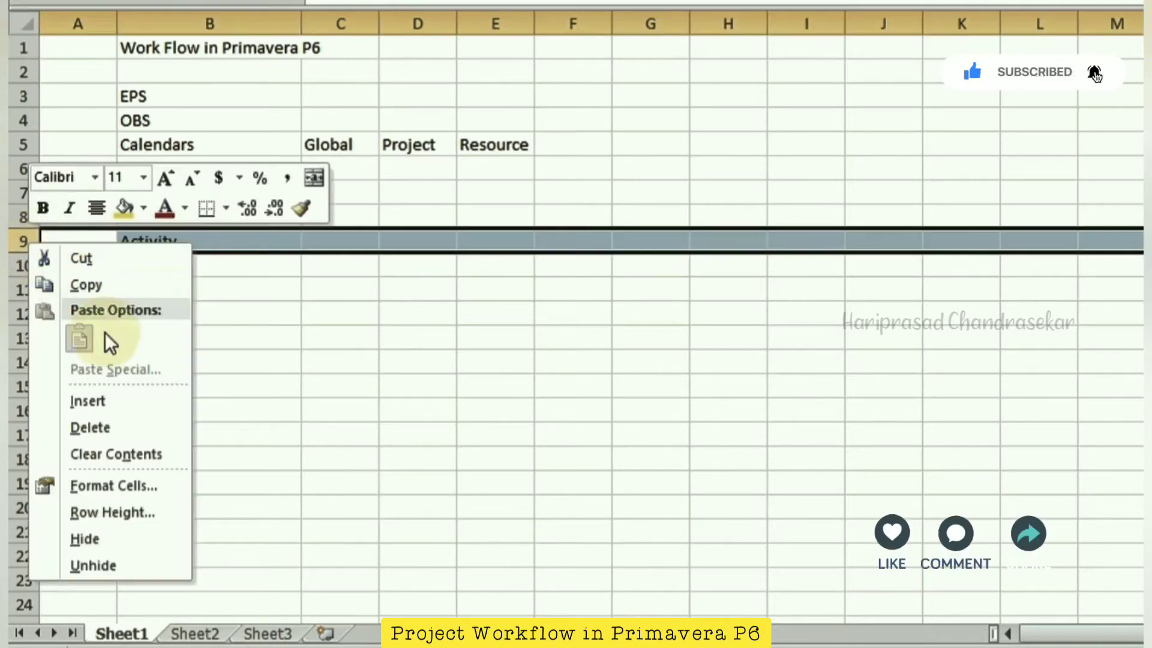
left_click(113, 398)
left_click(207, 234)
type("B")
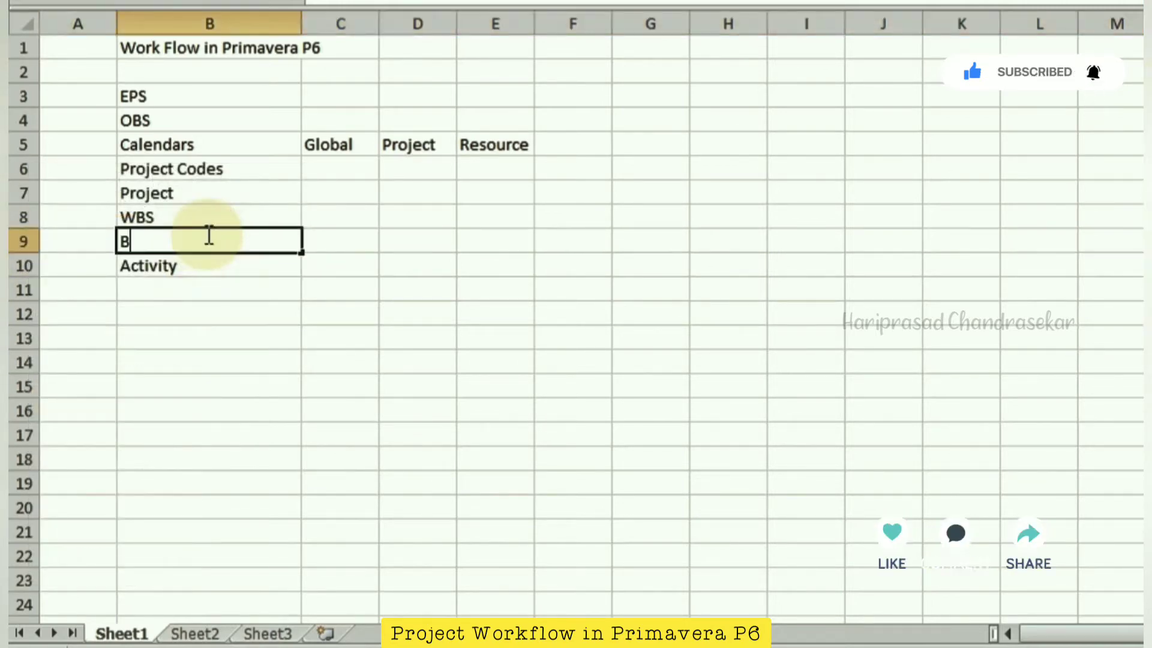
type("udget & S")
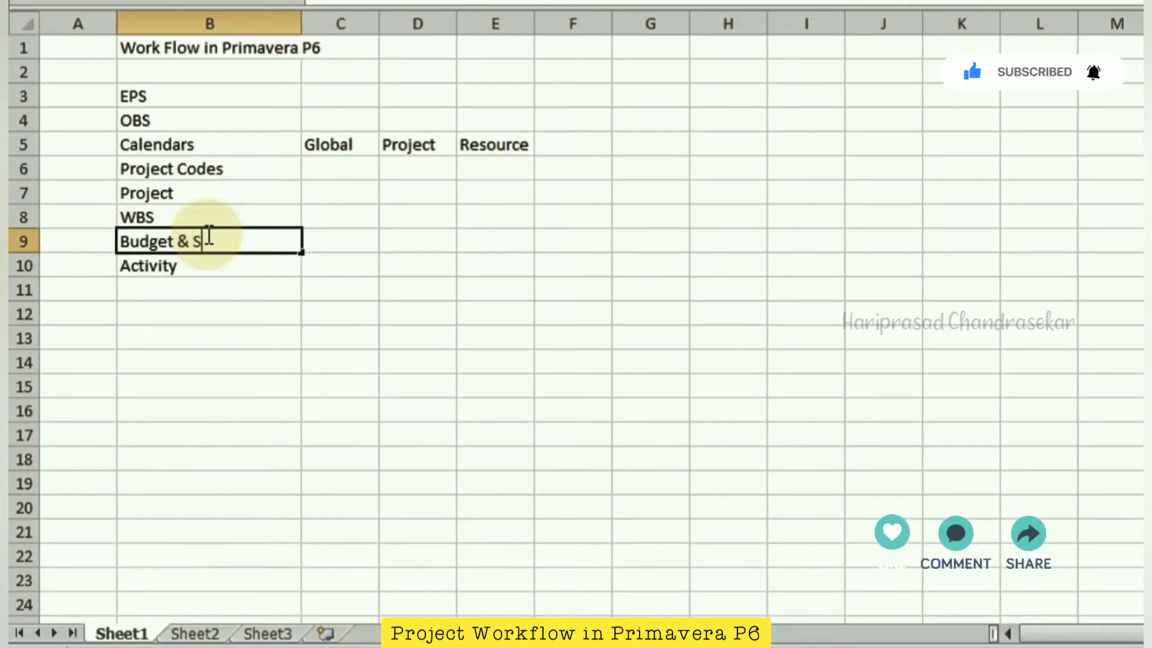
type("pending Plan")
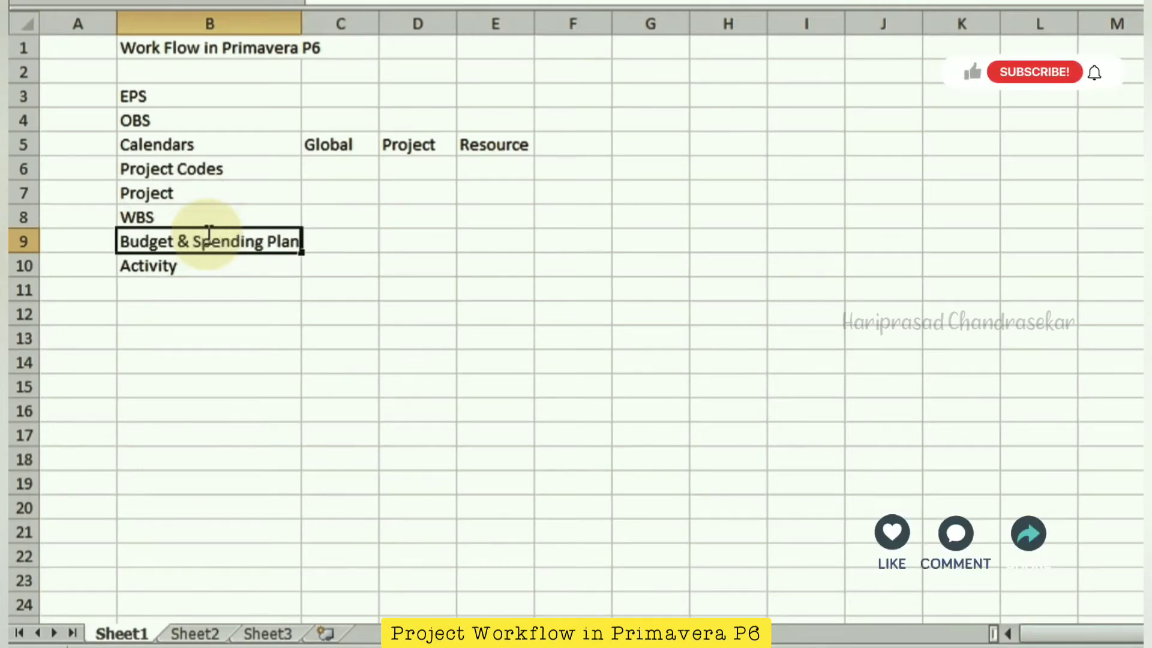
key("Tab")
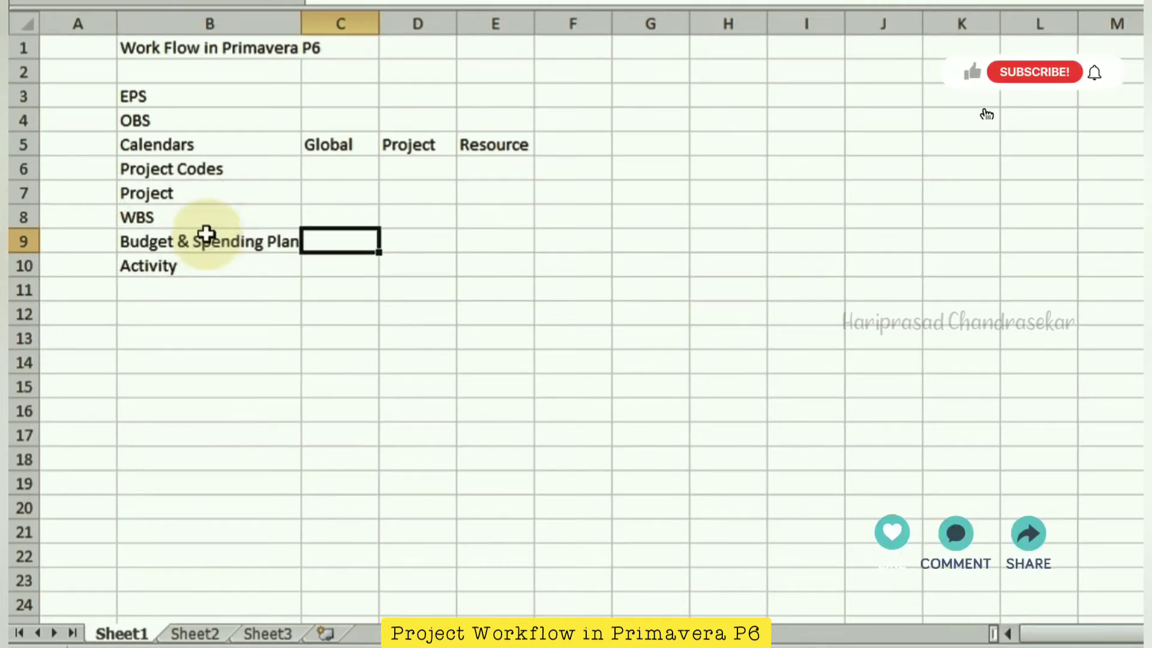
Auto-fit the width of column B to its longest text and select the Budget & Spending Plan cell.
double_click(301, 23)
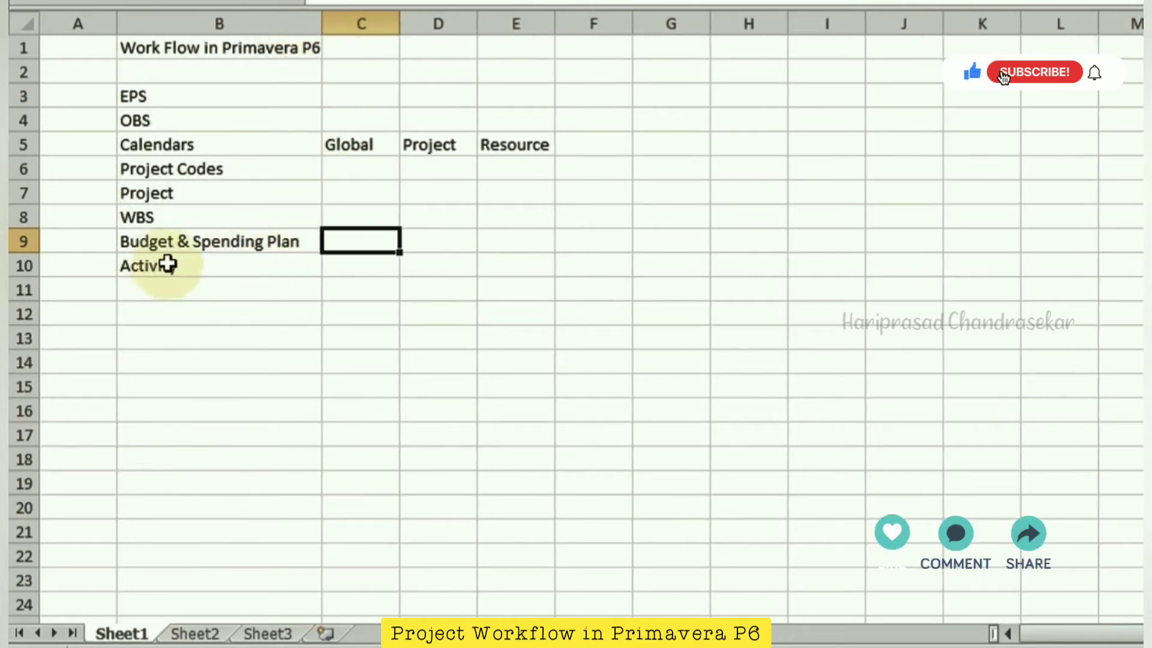
left_click(235, 243)
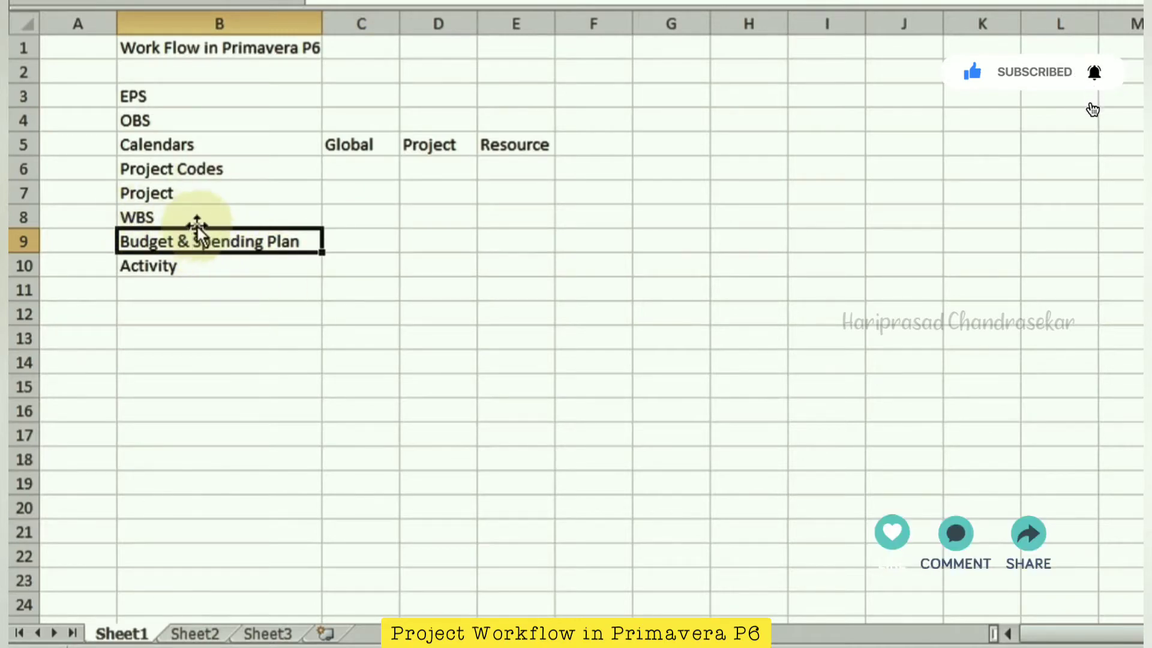
Insert a row above Activity and enter Activity Codes in its column B cell.
left_click(148, 267)
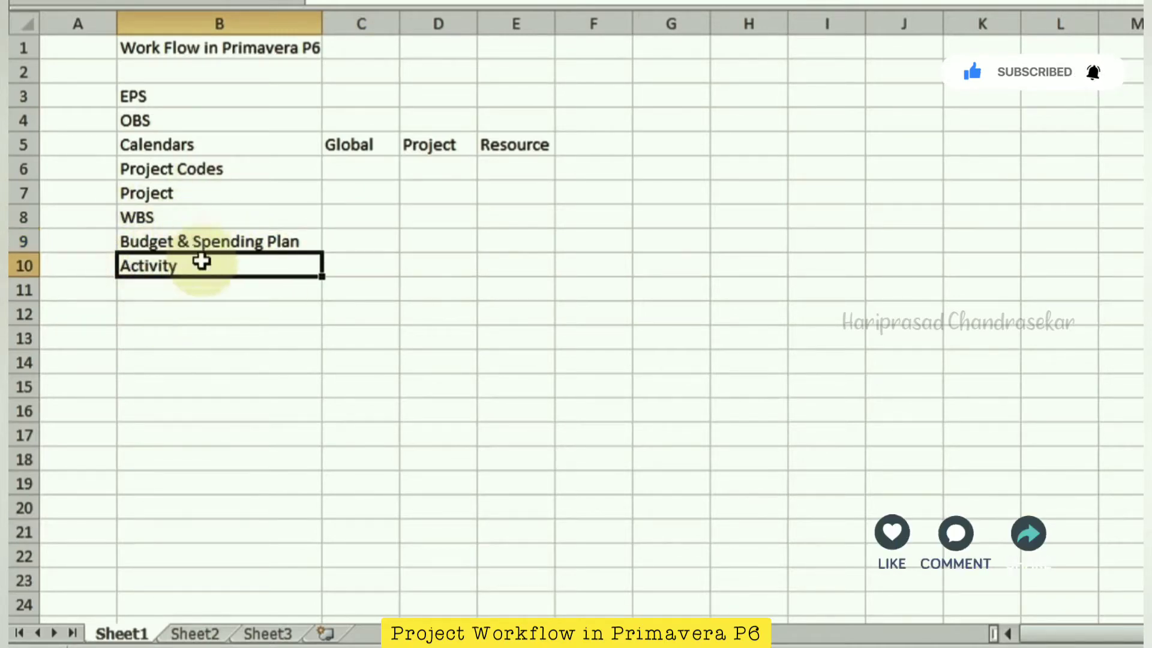
left_click(204, 295)
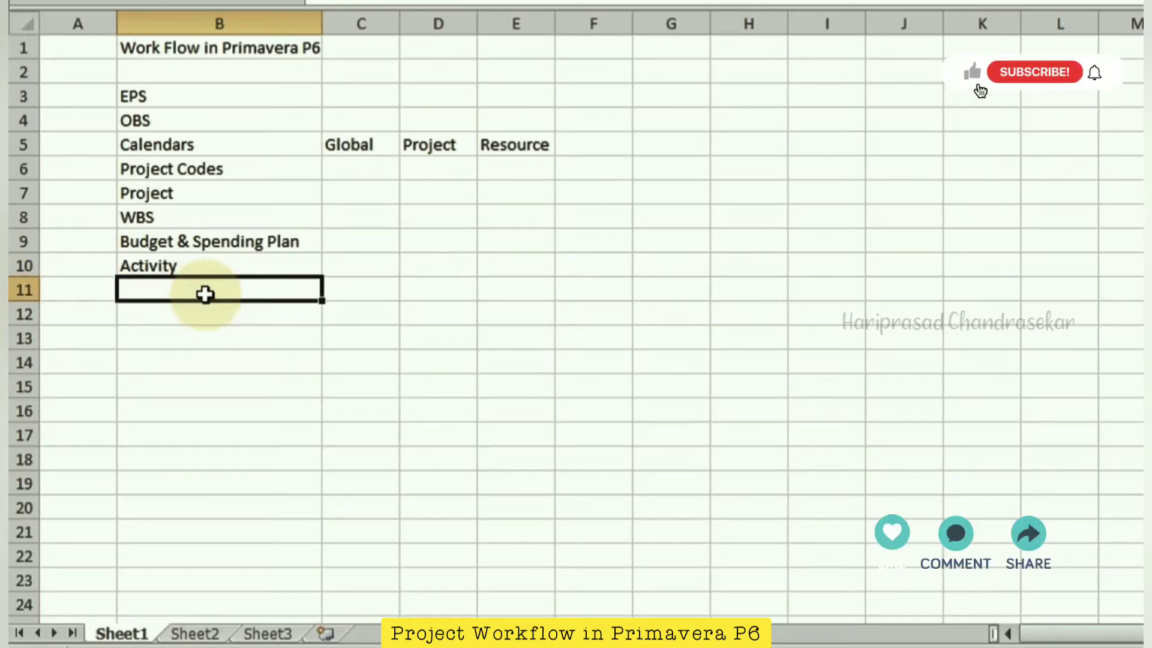
right_click(33, 269)
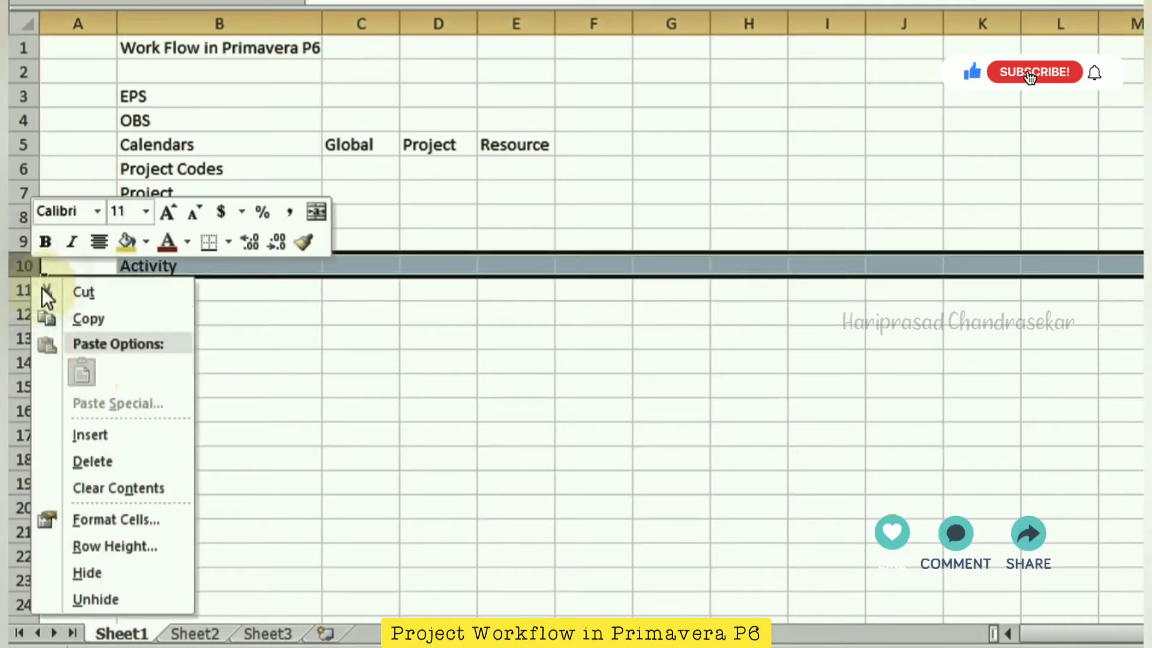
left_click(116, 434)
left_click(194, 267)
type("Ac")
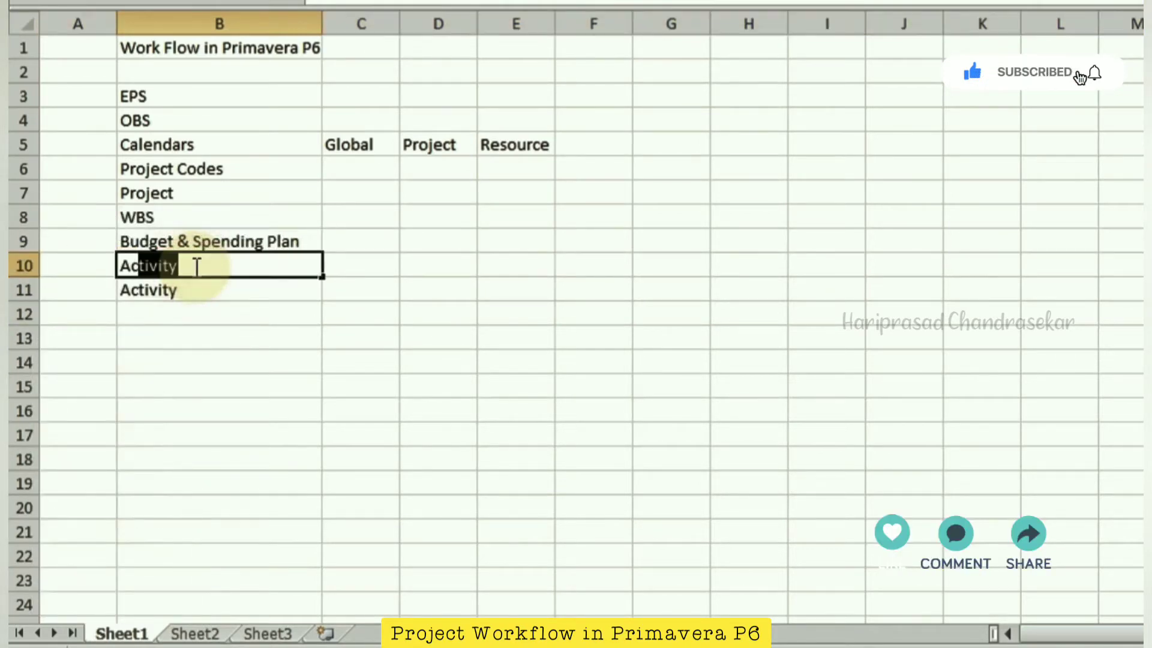
type("tivity Codes")
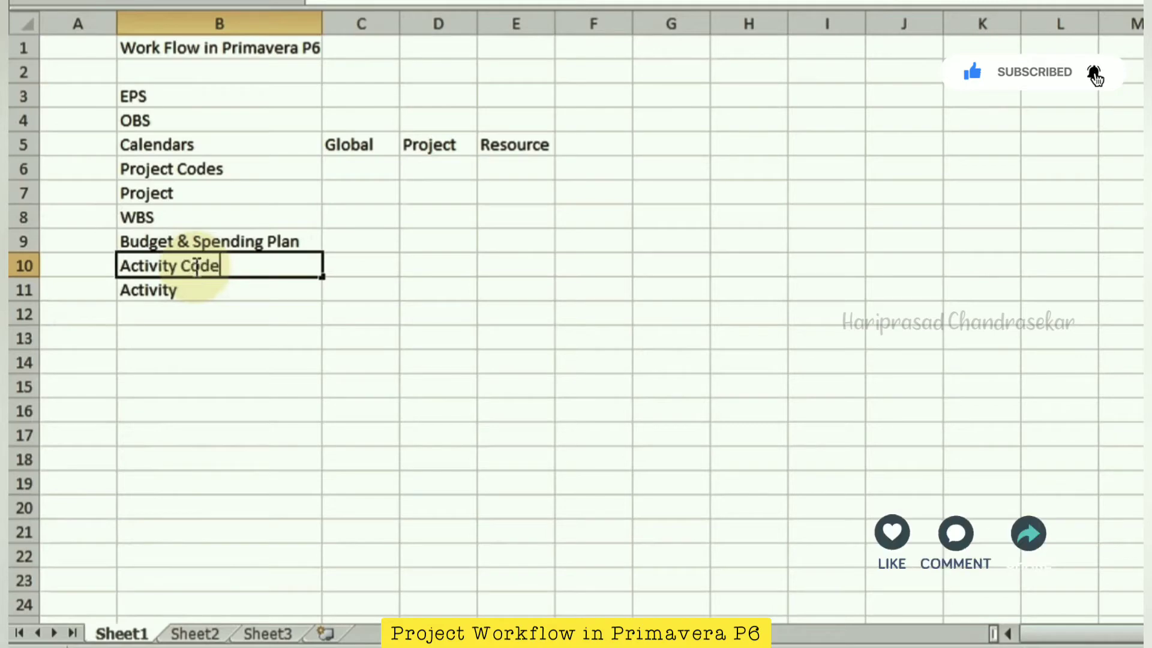
key("Tab")
left_click(192, 265)
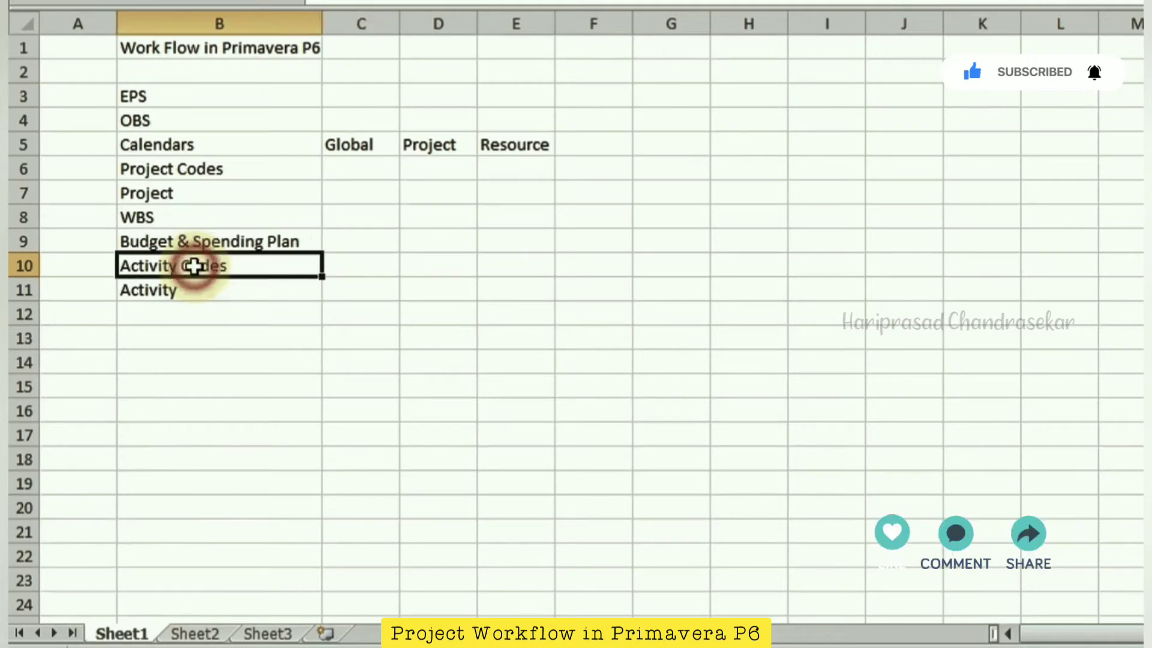
Enter Activity Types in cell B12, directly below Activity.
left_click(239, 296)
left_click(249, 330)
left_click(253, 314)
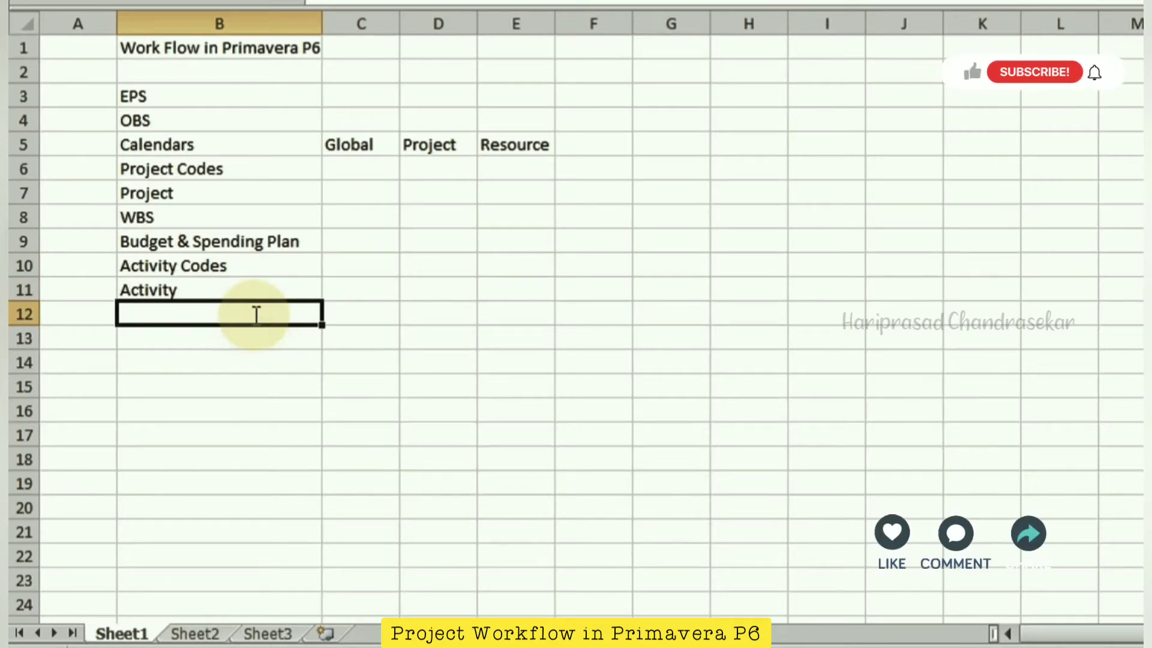
type("Activity")
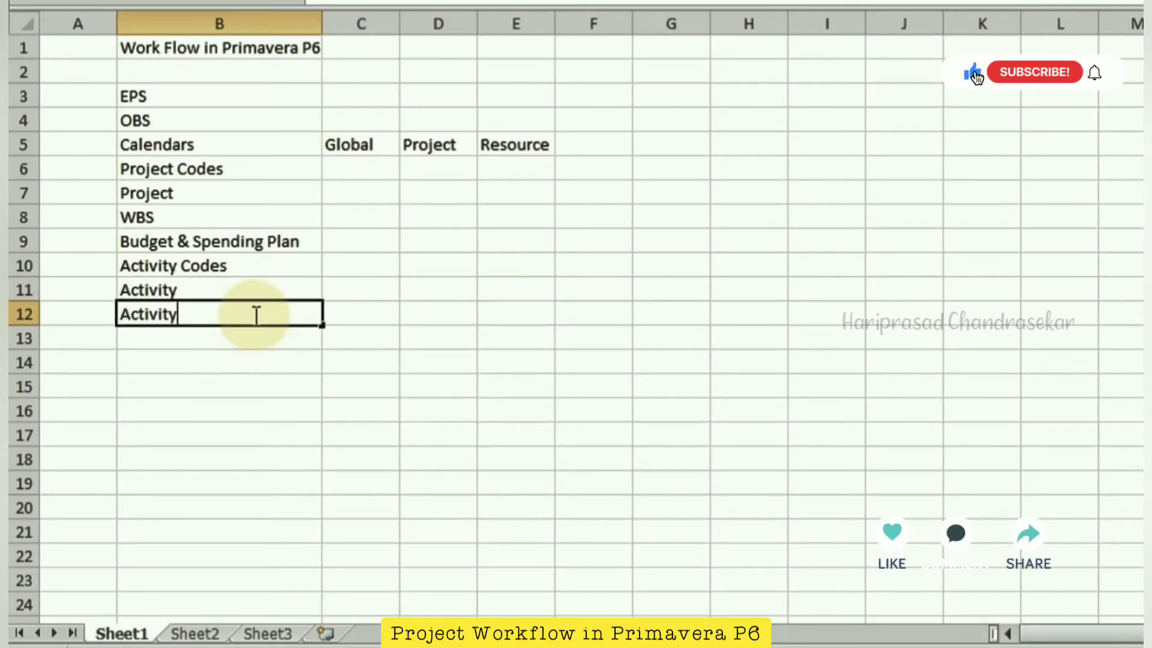
type(" Types")
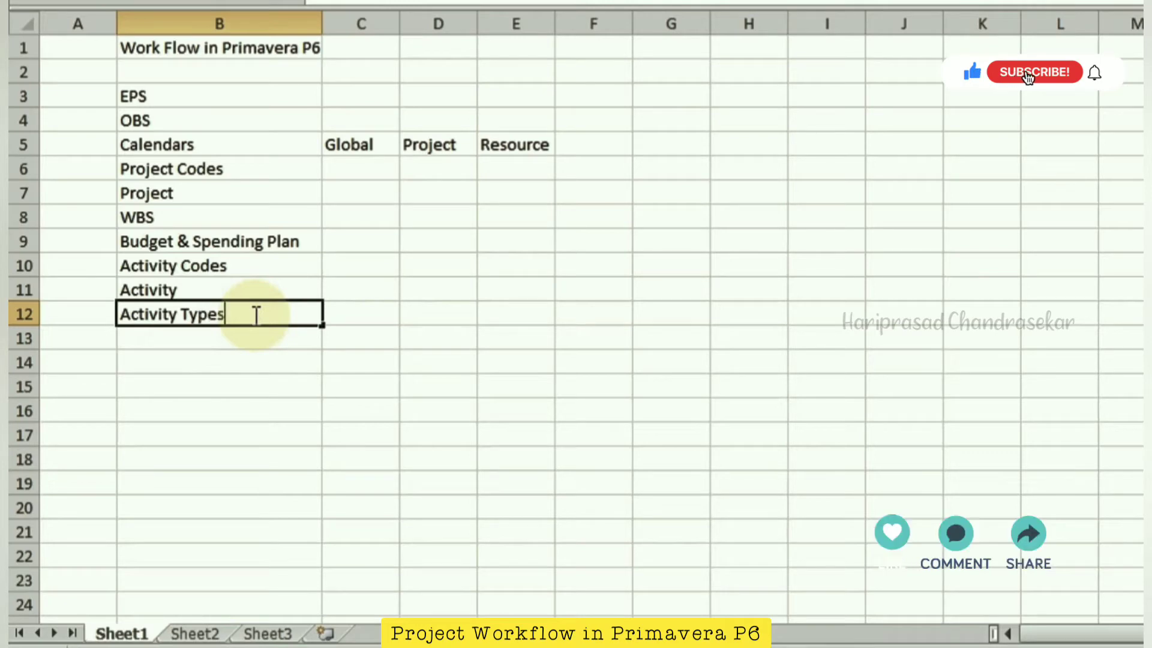
key("Tab")
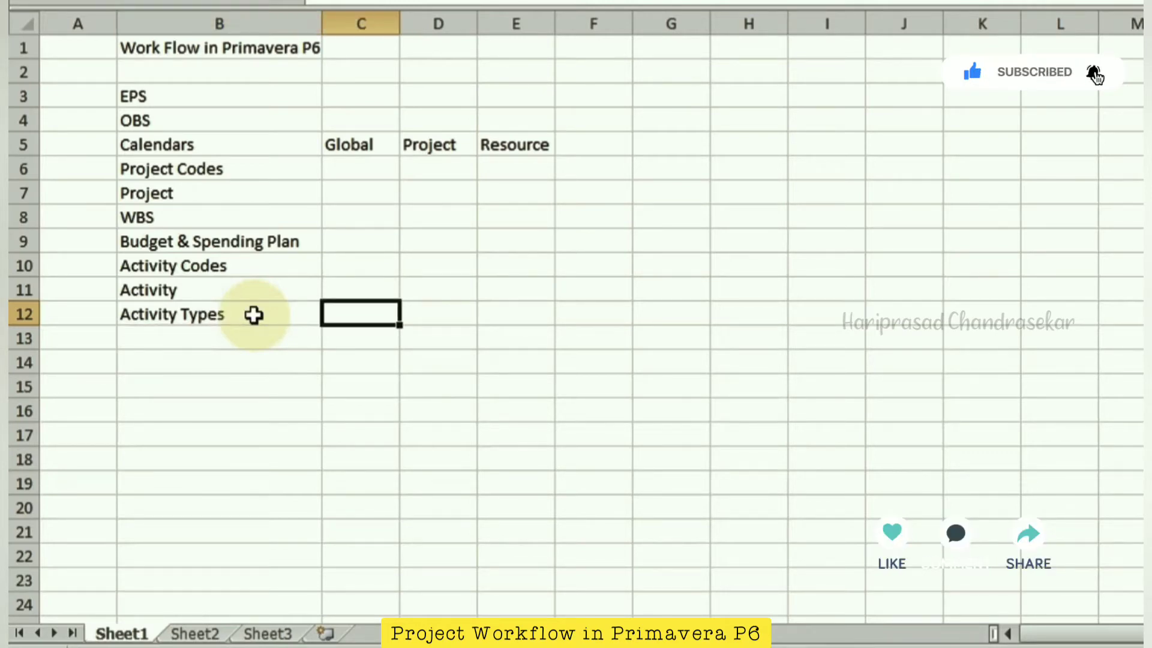
Enter Start Milestone in cell C12 beside Activity Types and auto-fit the width of column C.
type("sTART ")
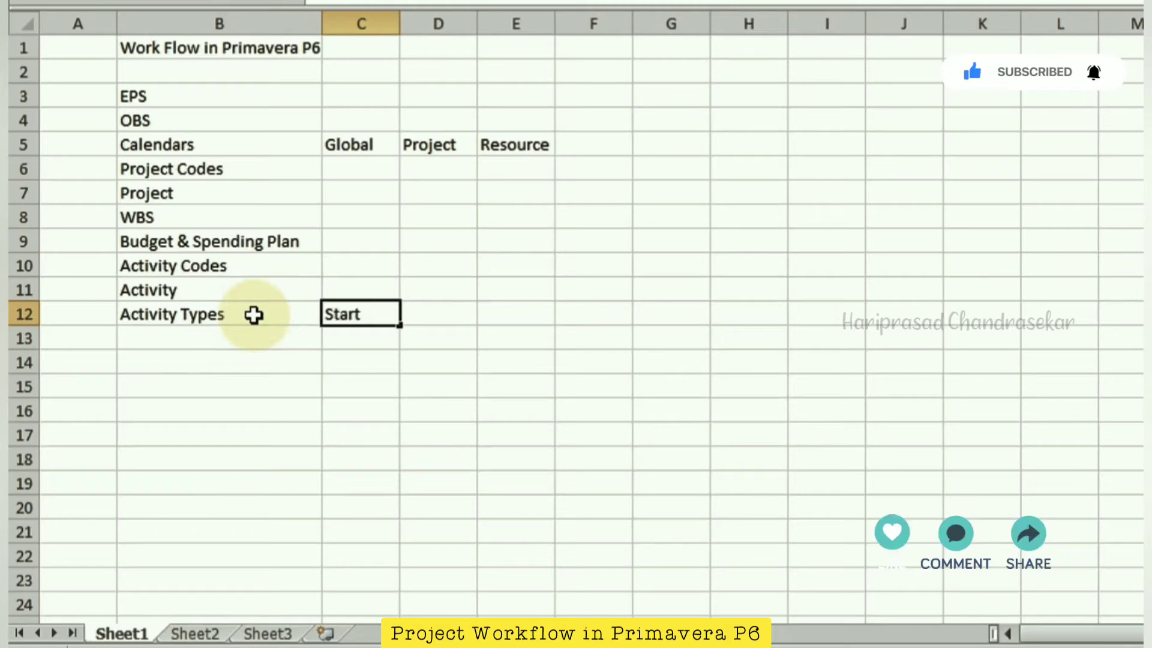
type("m")
key("BackSpace")
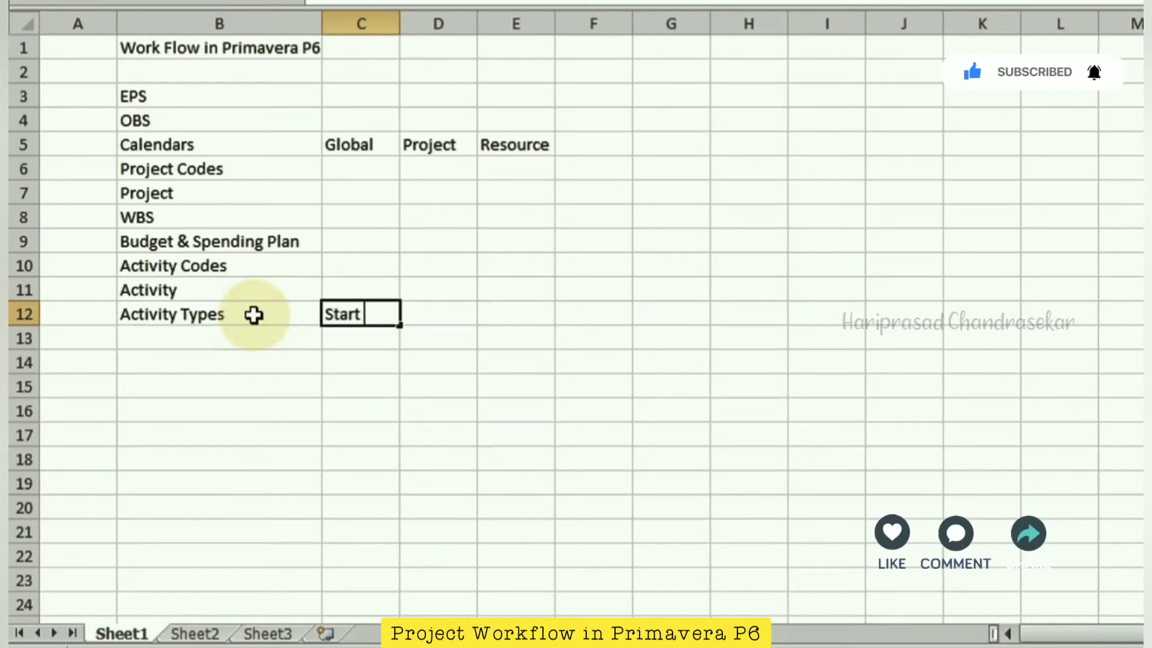
type("Milest")
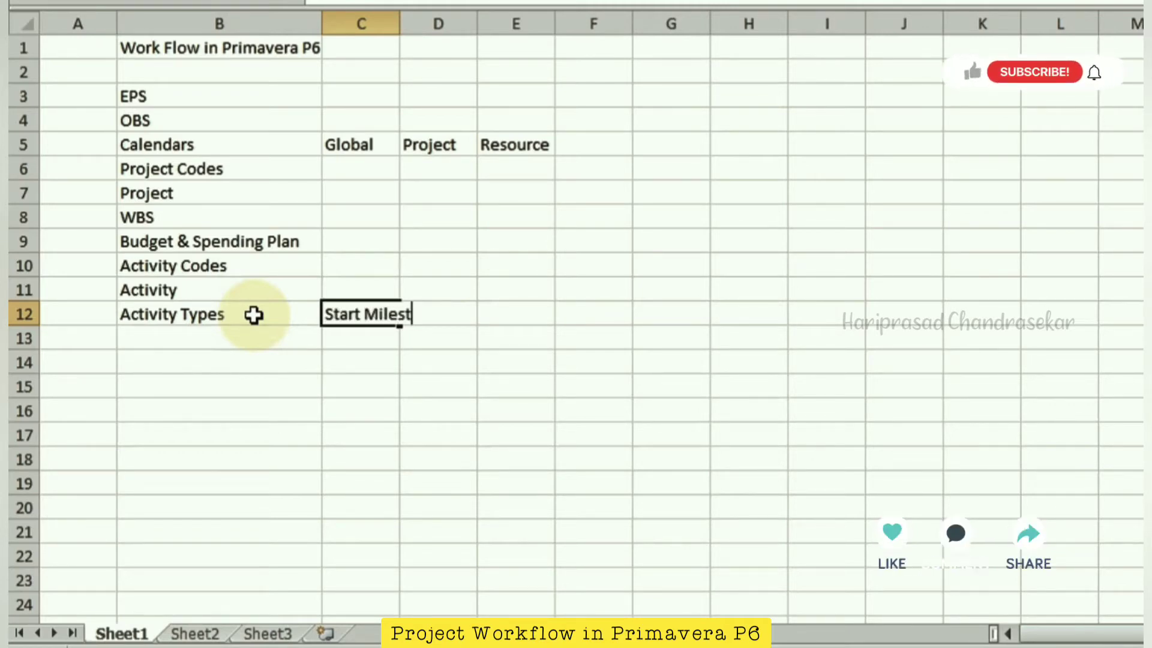
type("one")
key("Tab")
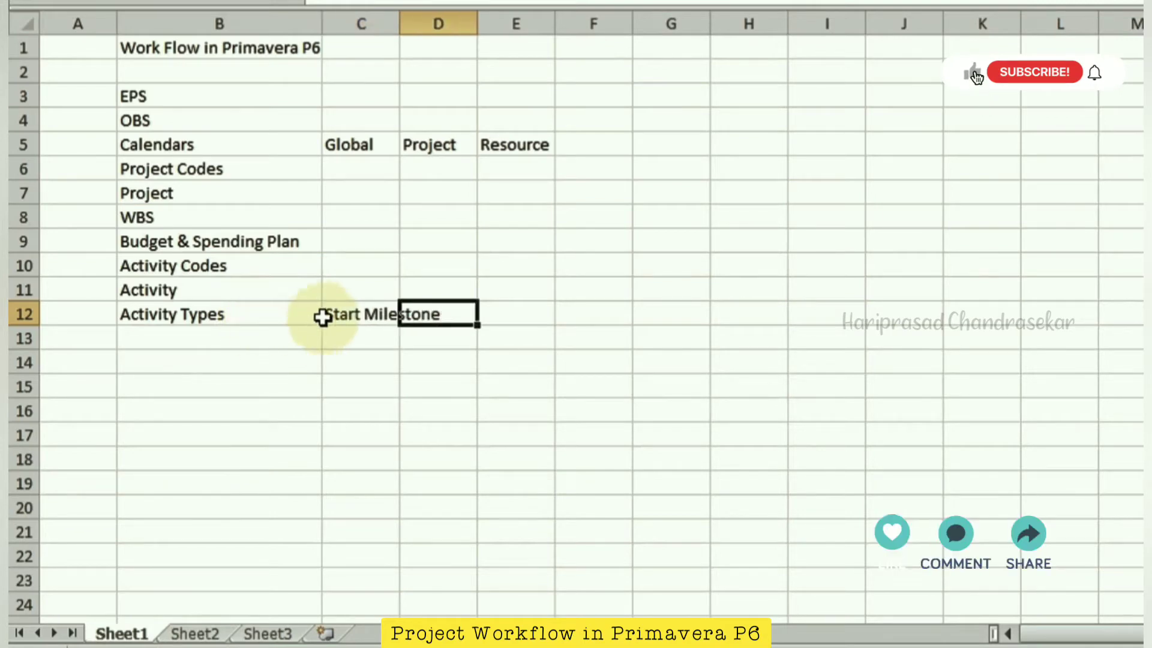
double_click(400, 24)
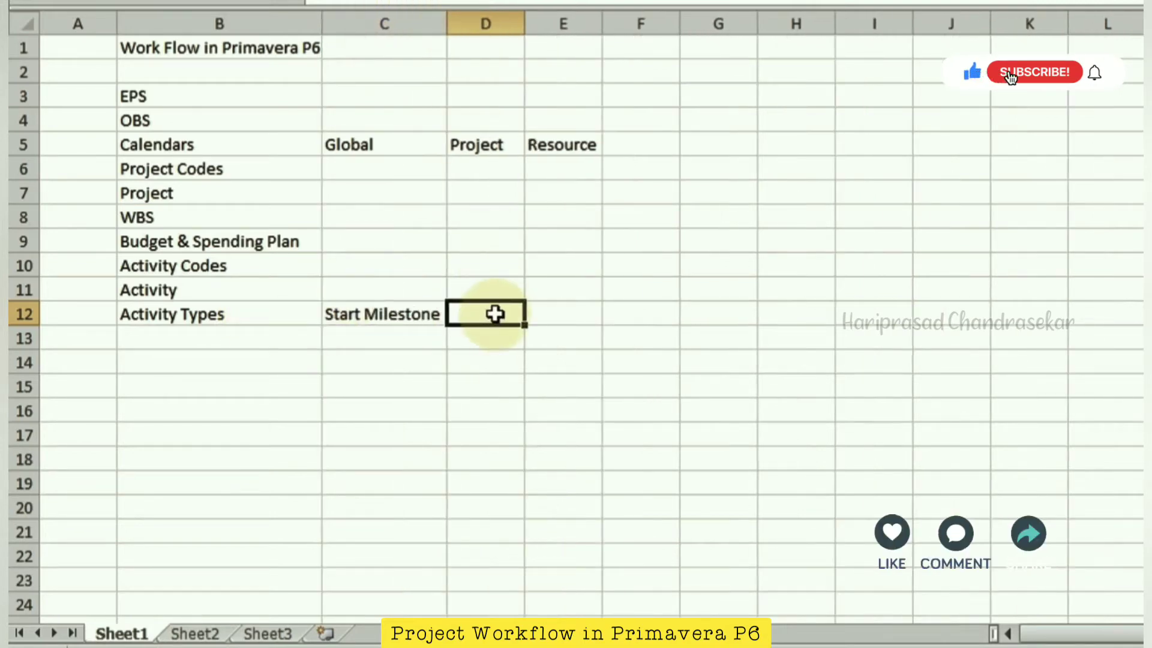
Enter Finish Milestone in cell D12 beside Start Milestone, correcting the spelling of Finish.
type("Finsi")
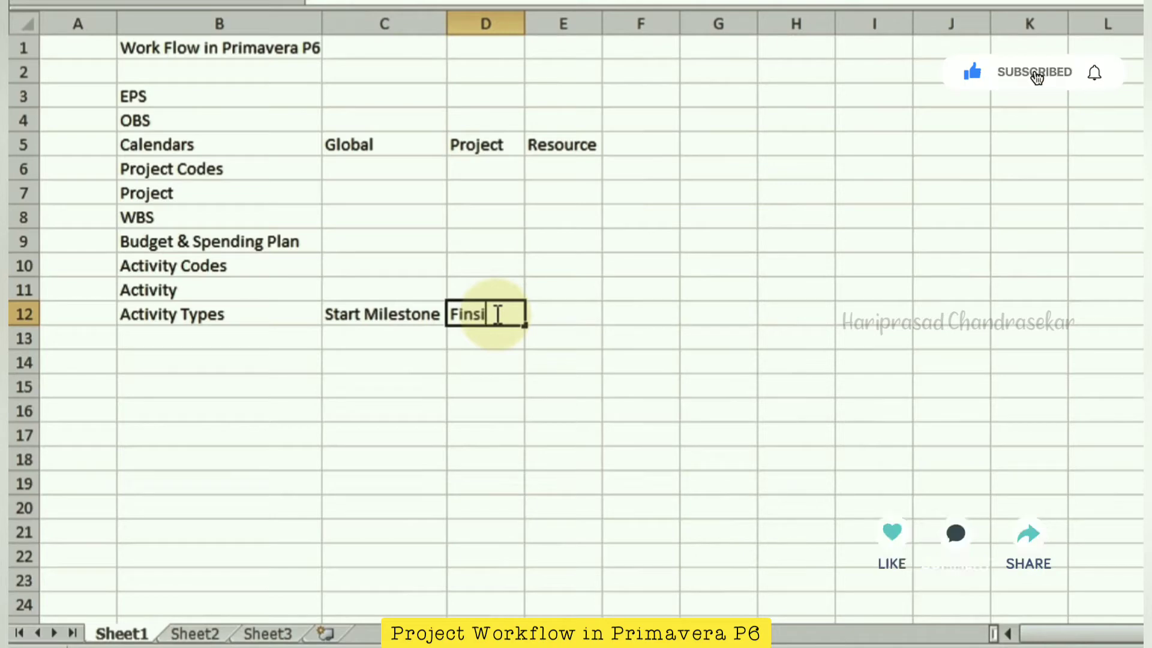
type("h Mil")
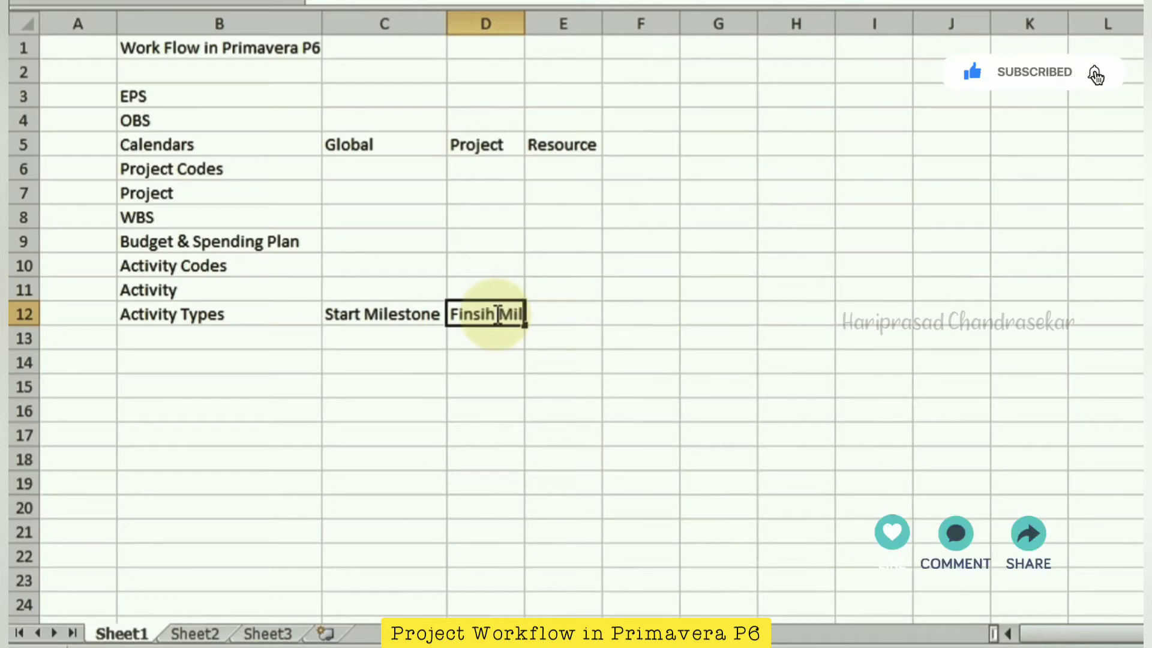
type("estone")
key("Tab")
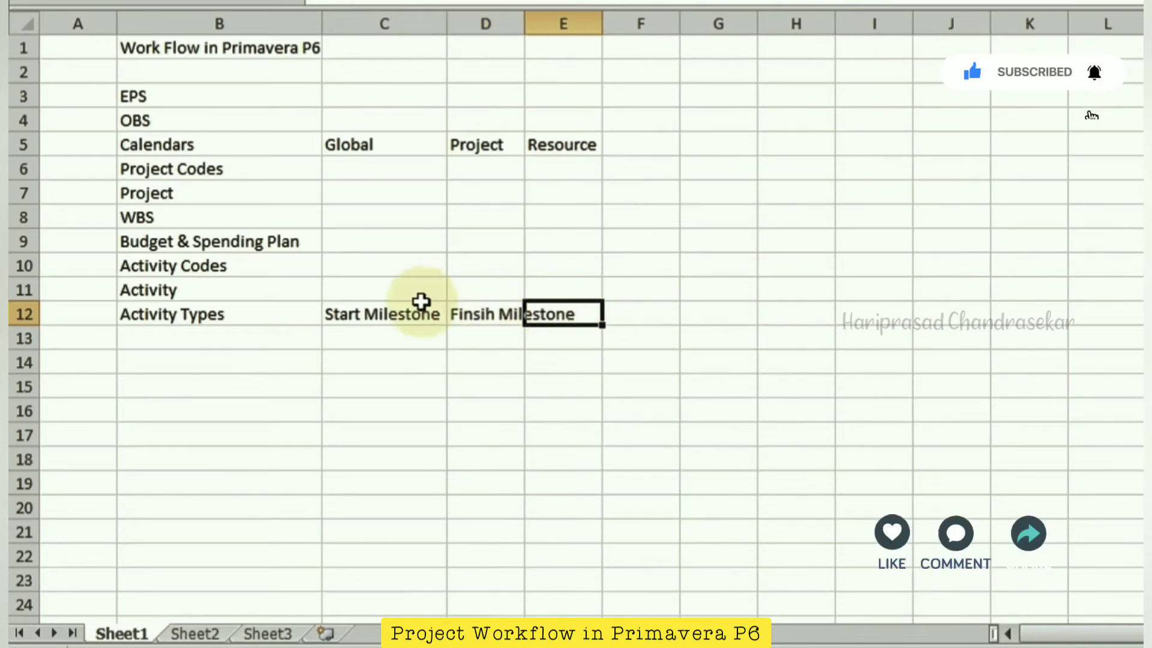
left_click(480, 313)
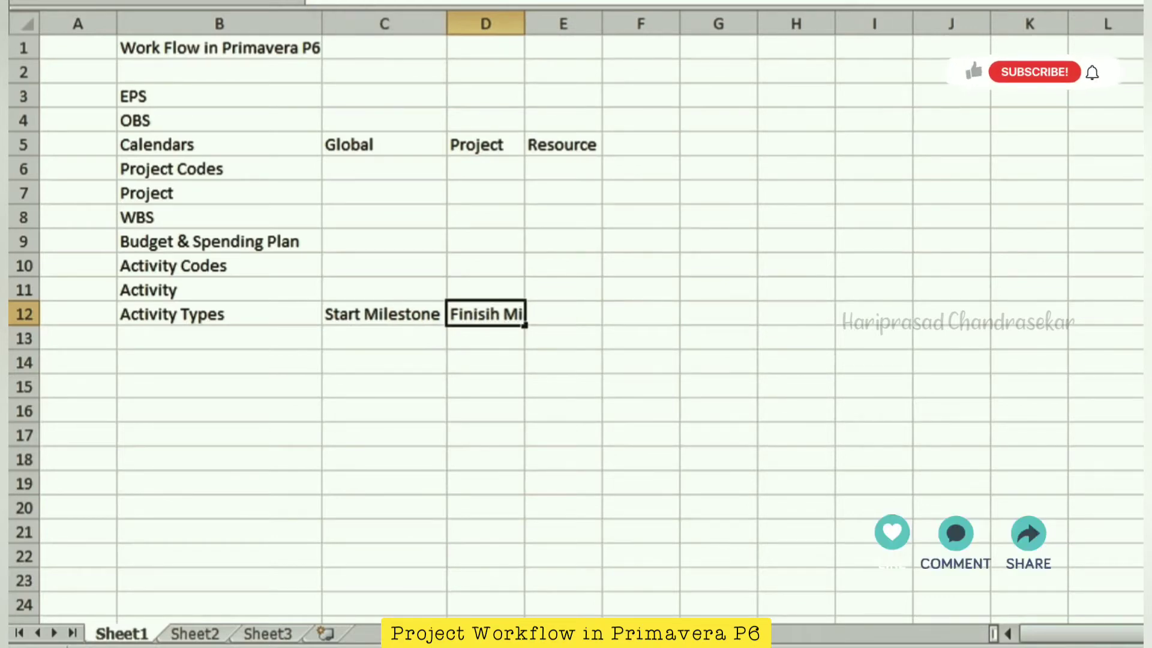
key("Tab")
left_click(470, 313)
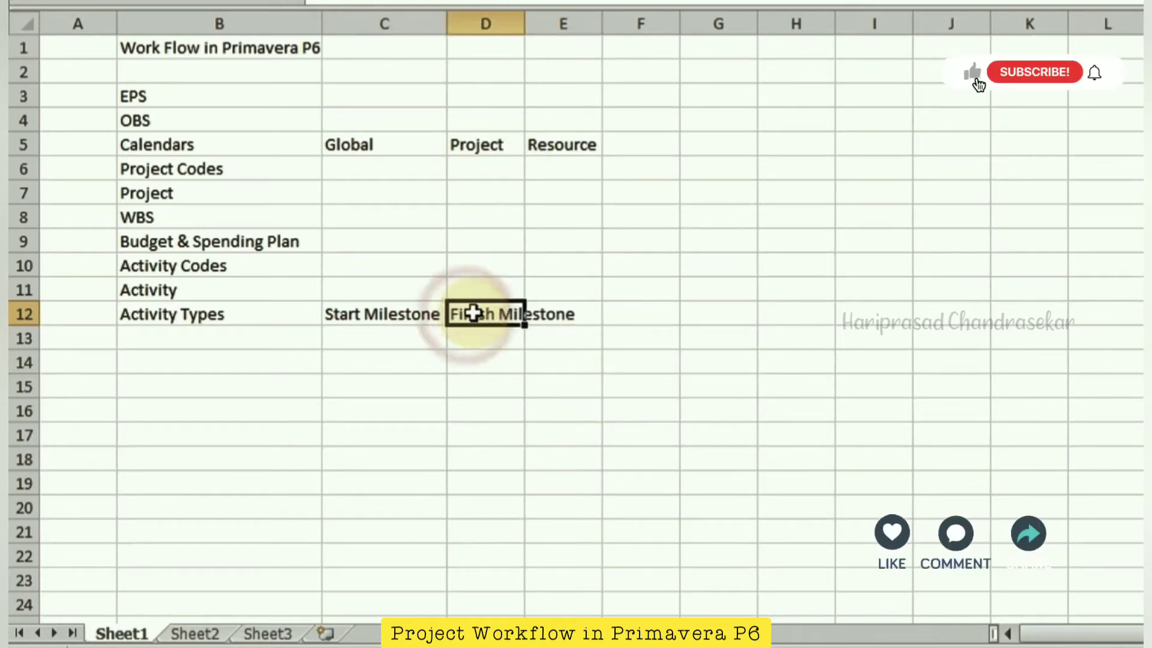
Move Finish Milestone from D12 to C13 below Start Milestone and widen column C to fit it.
key("ctrl+c")
left_click(398, 337)
key("ctrl+v")
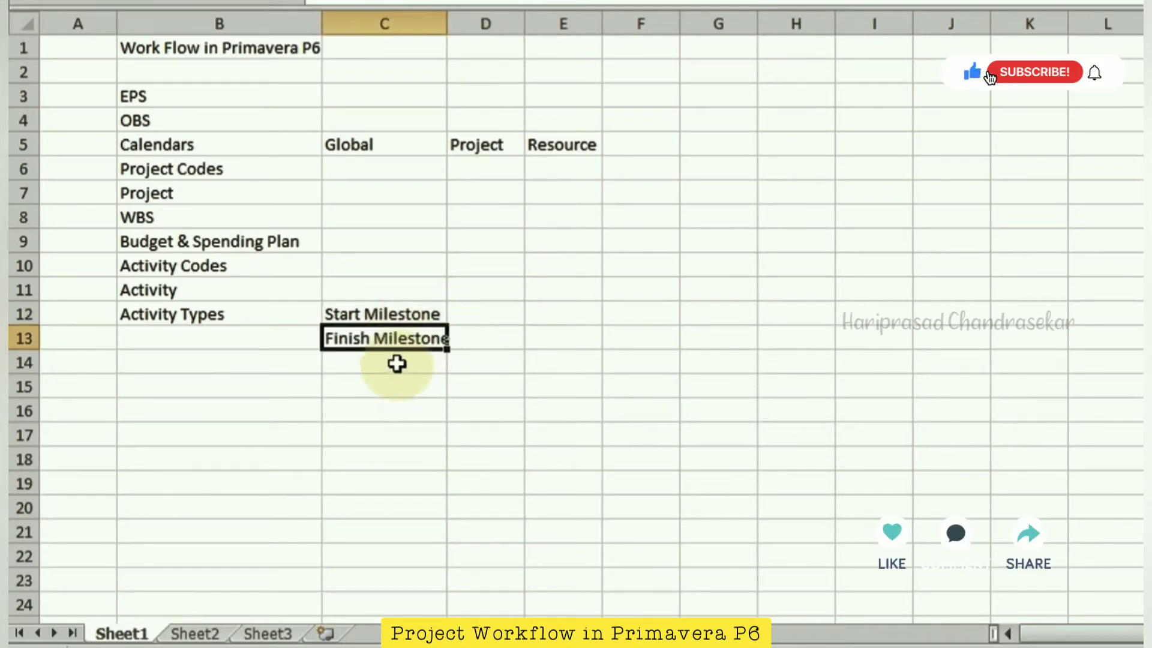
left_click(398, 362)
left_click_drag(447, 23, 474, 23)
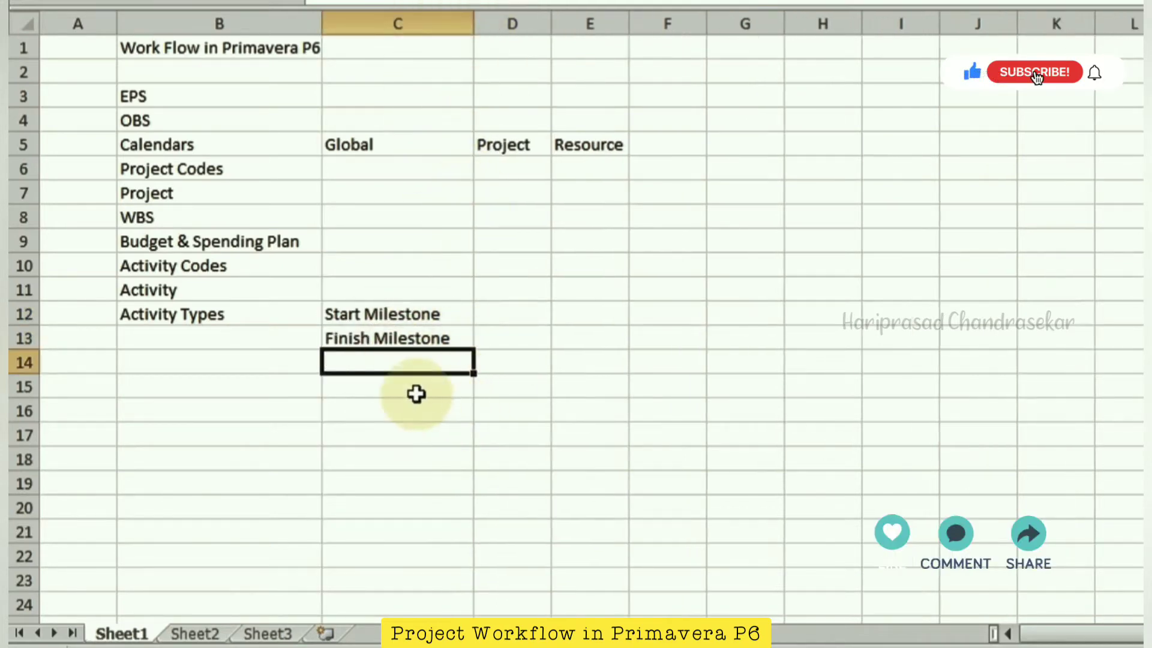
Continue the activity types list with Task Dependent in cell C14 and Resource Dependent in cell C15.
type("Task ")
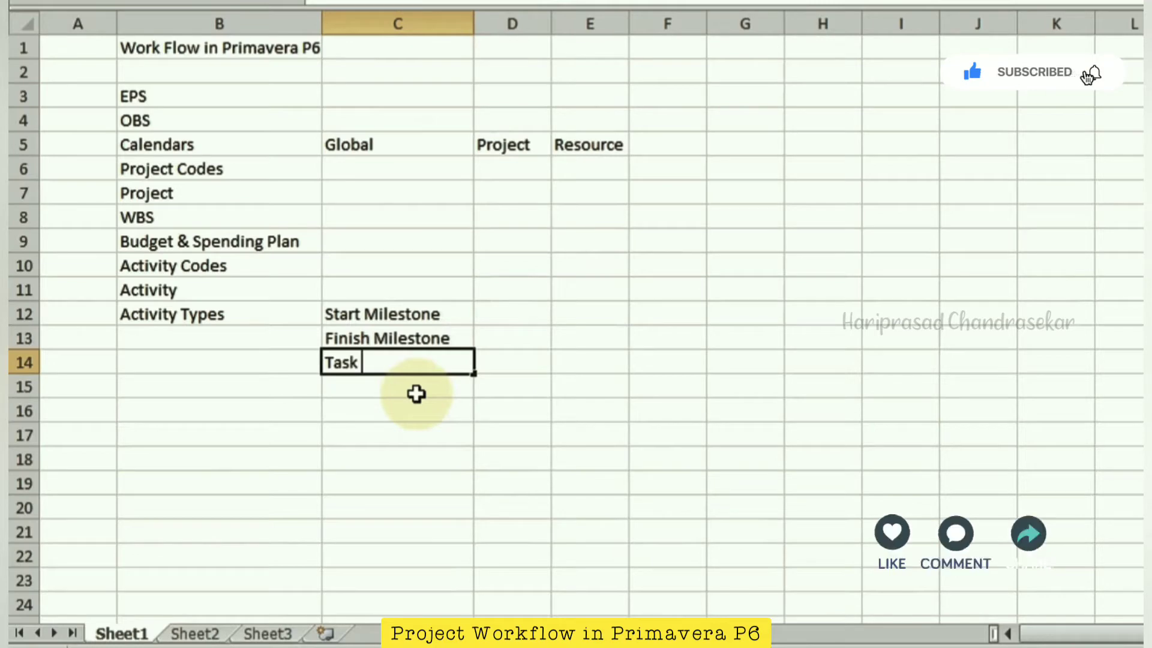
type("Depen")
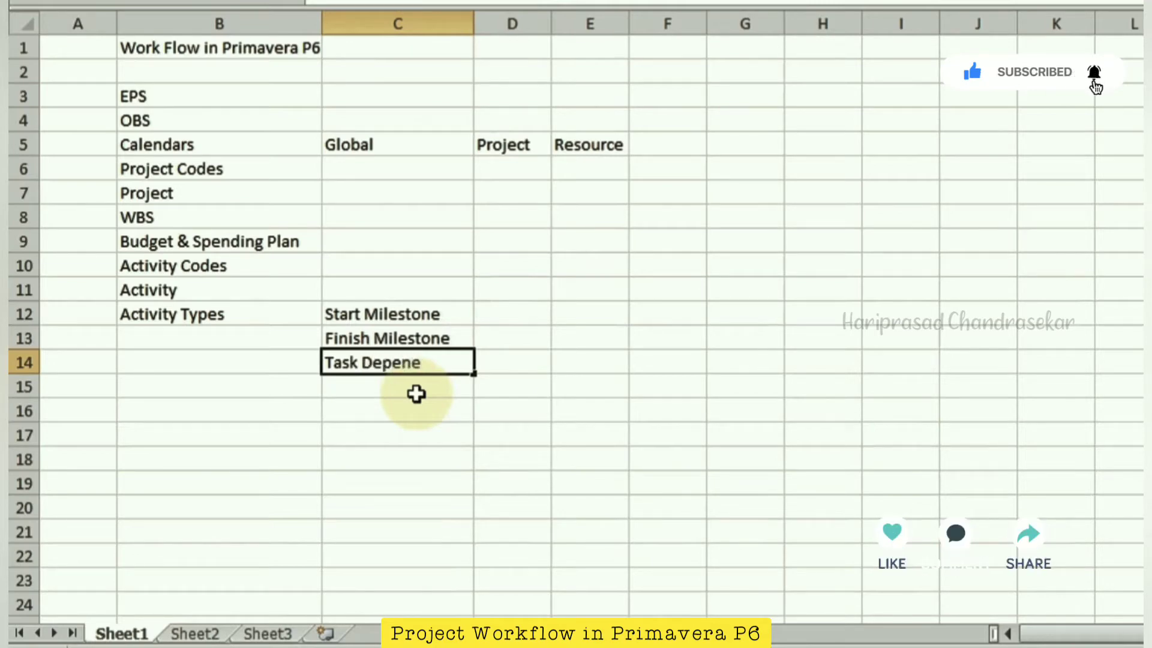
type("dent")
key("Return")
type("Re")
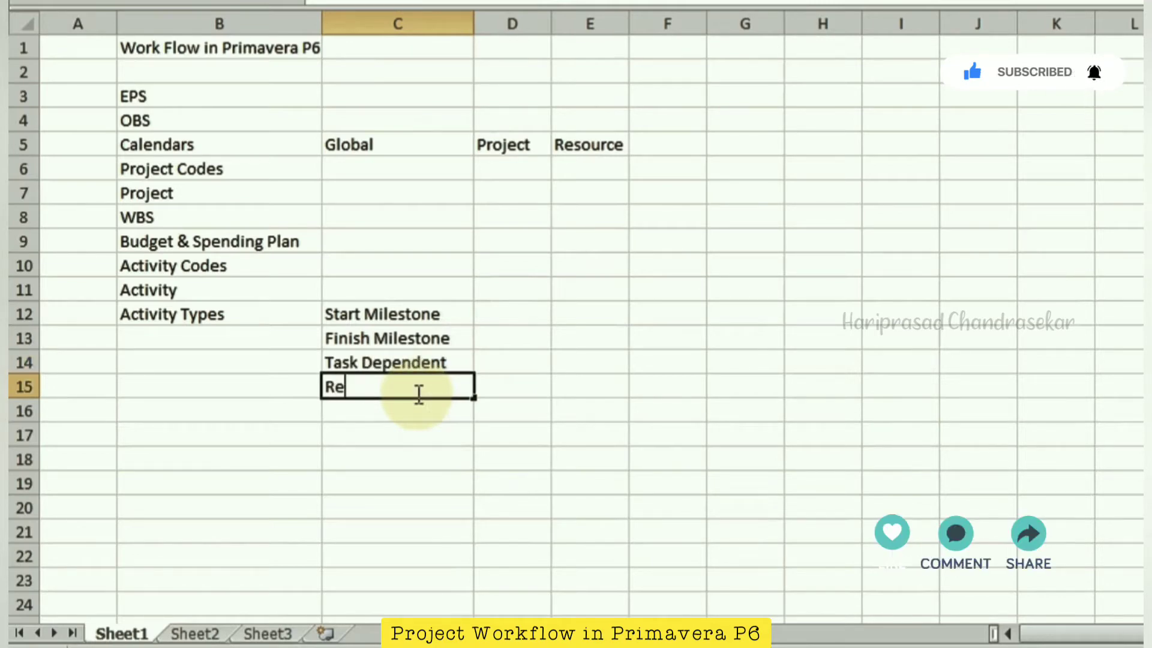
type("source ")
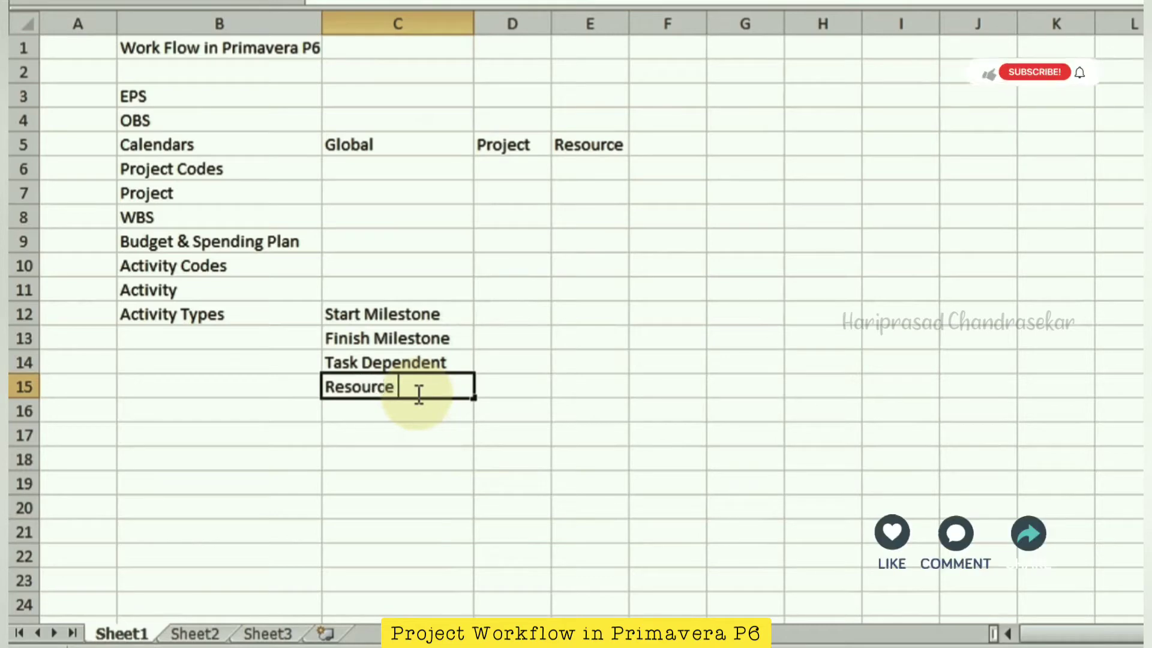
type("Dependent")
key("Return")
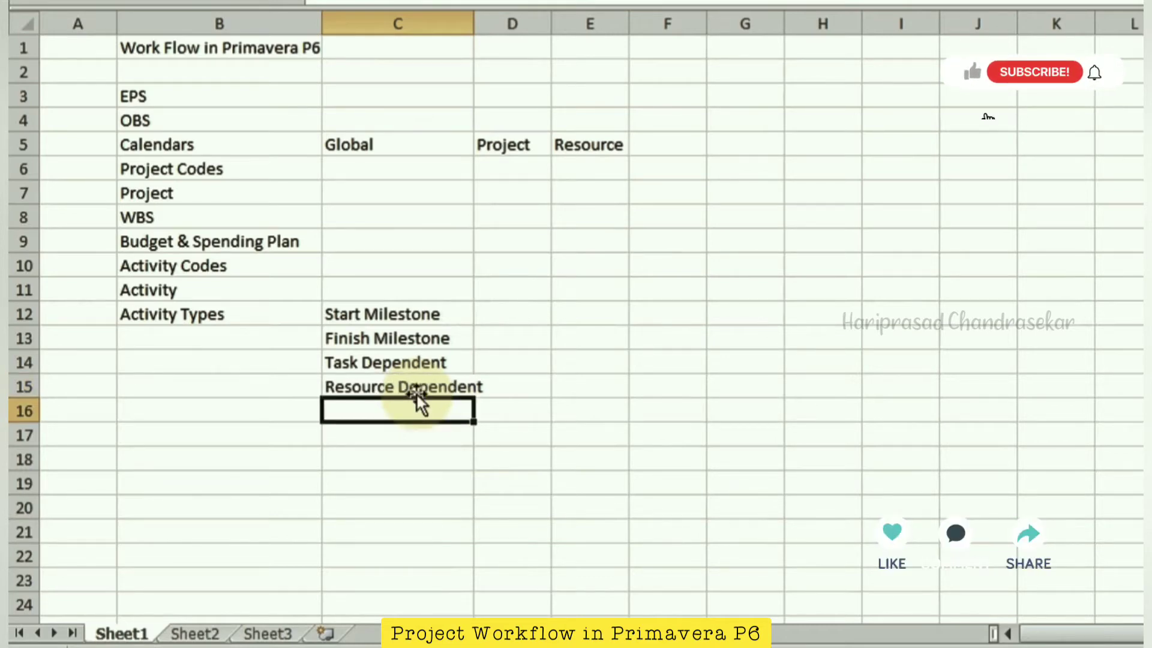
Add WBS Summary in cell C16 and Level Of Effort in cell C17 to the activity types.
type("WBS Summary")
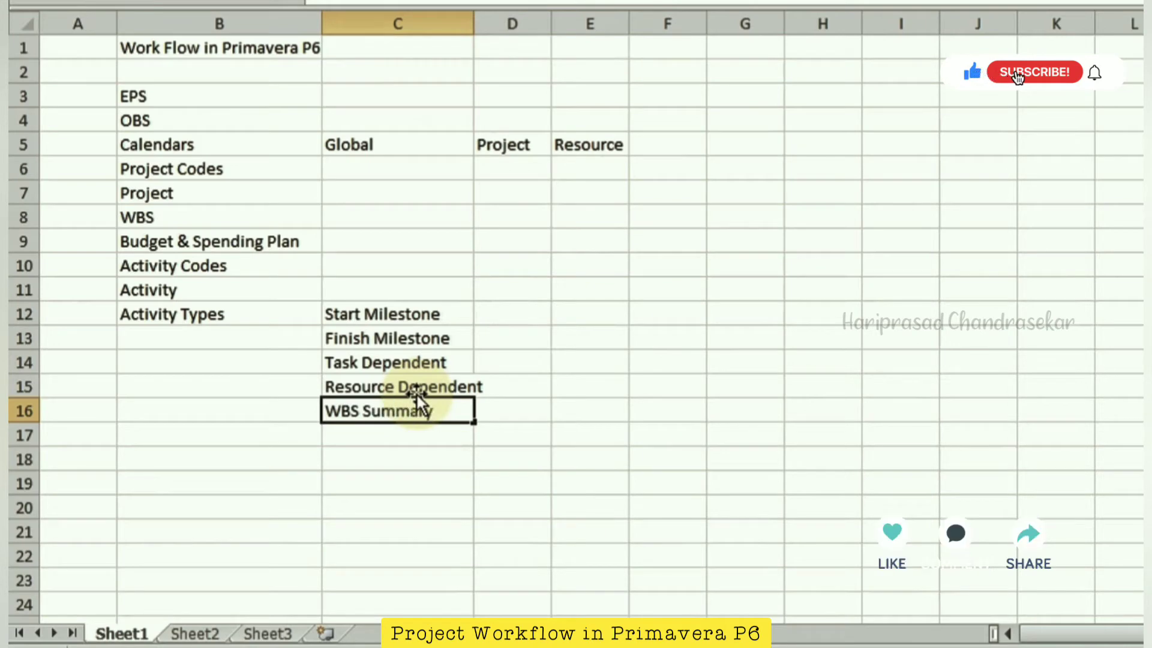
key("Return")
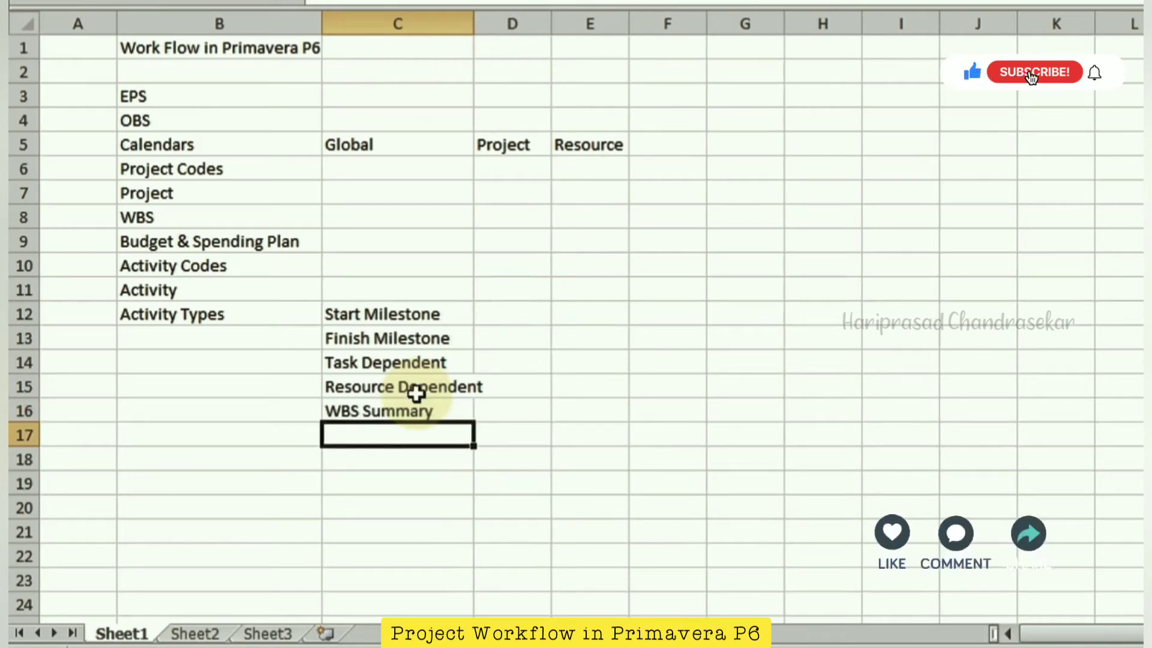
type("Level")
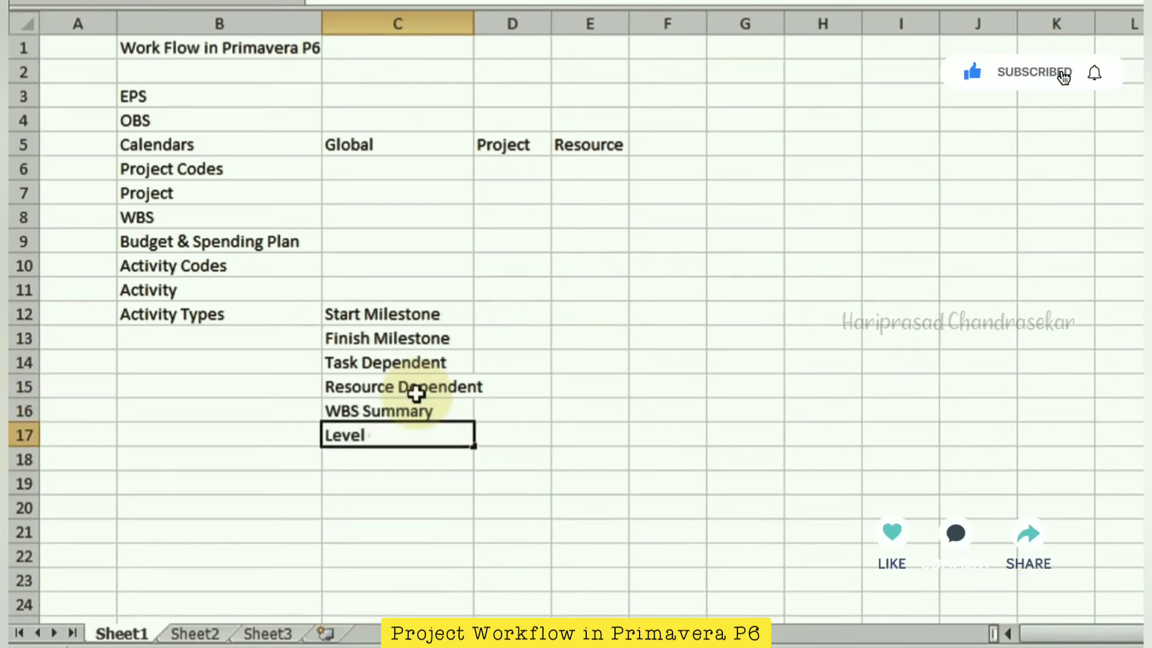
type(" Of Effort")
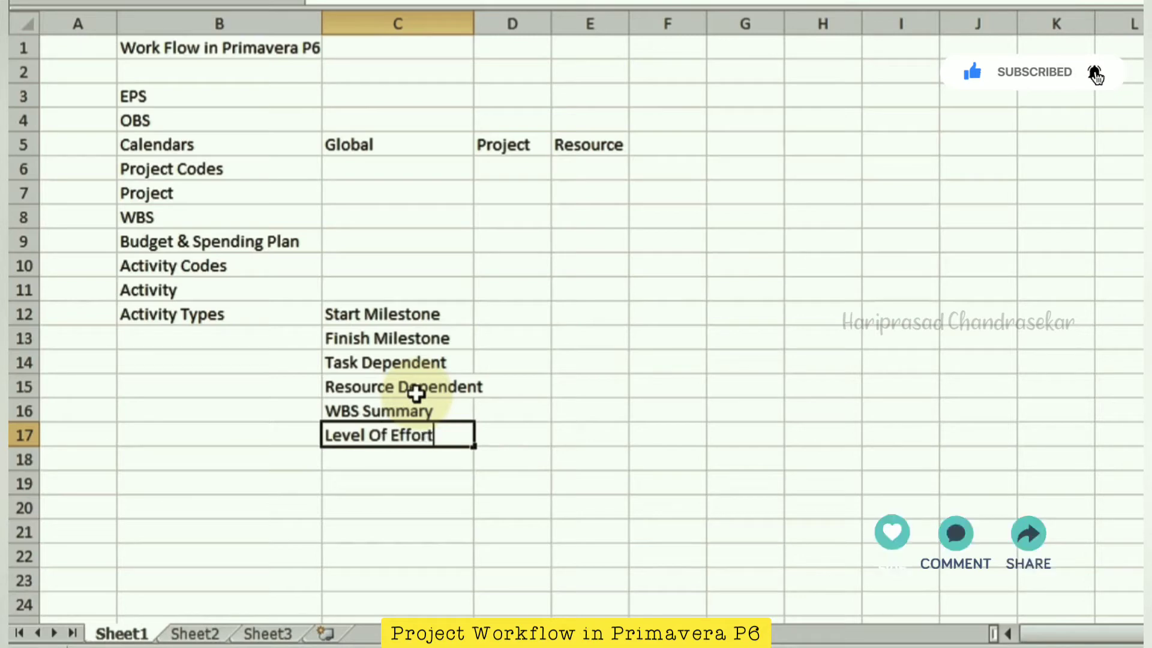
key("Return")
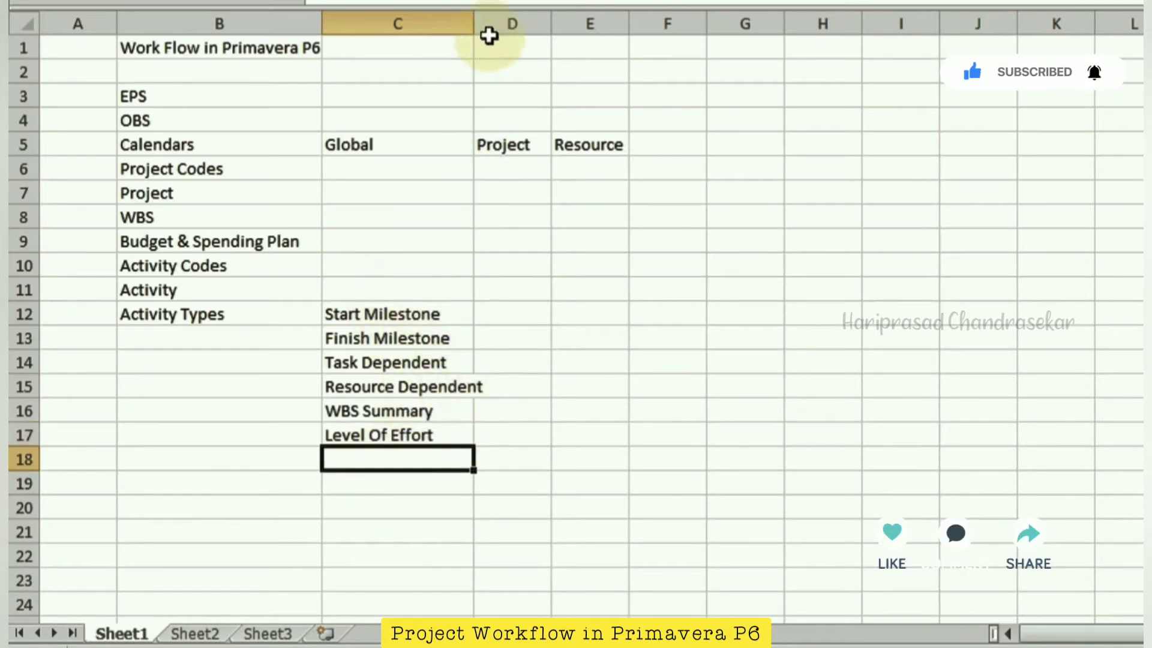
Widen column C to fit Resource Dependent and enter Constraints in cell B18.
left_click_drag(474, 24, 497, 23)
left_click(204, 460)
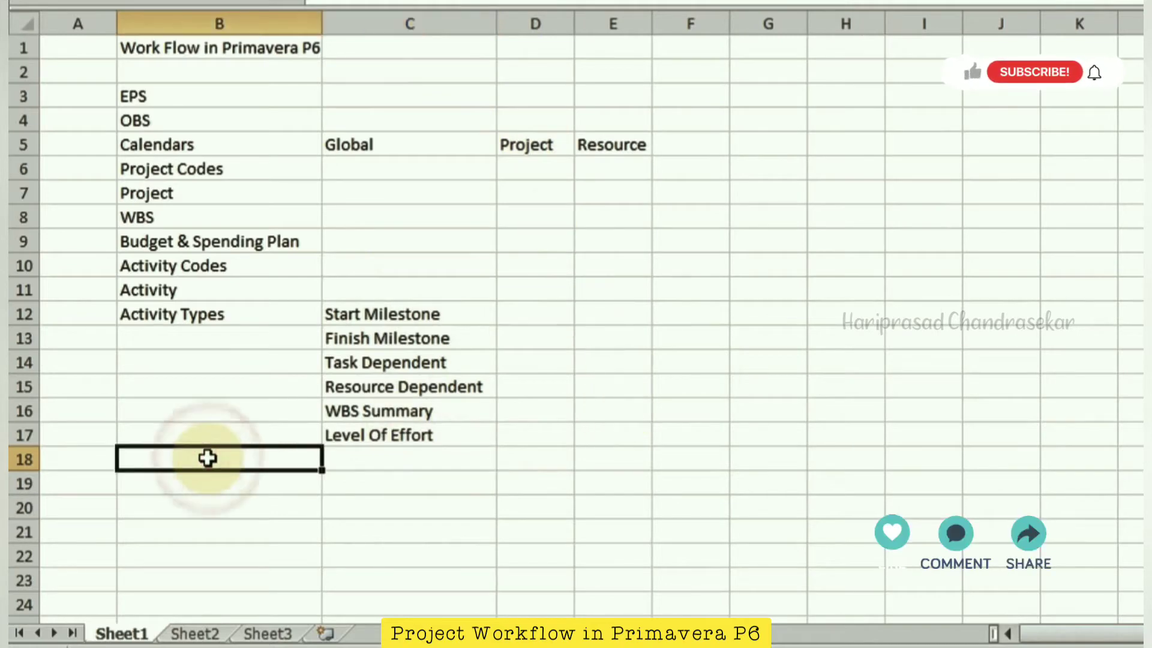
type("Constraints")
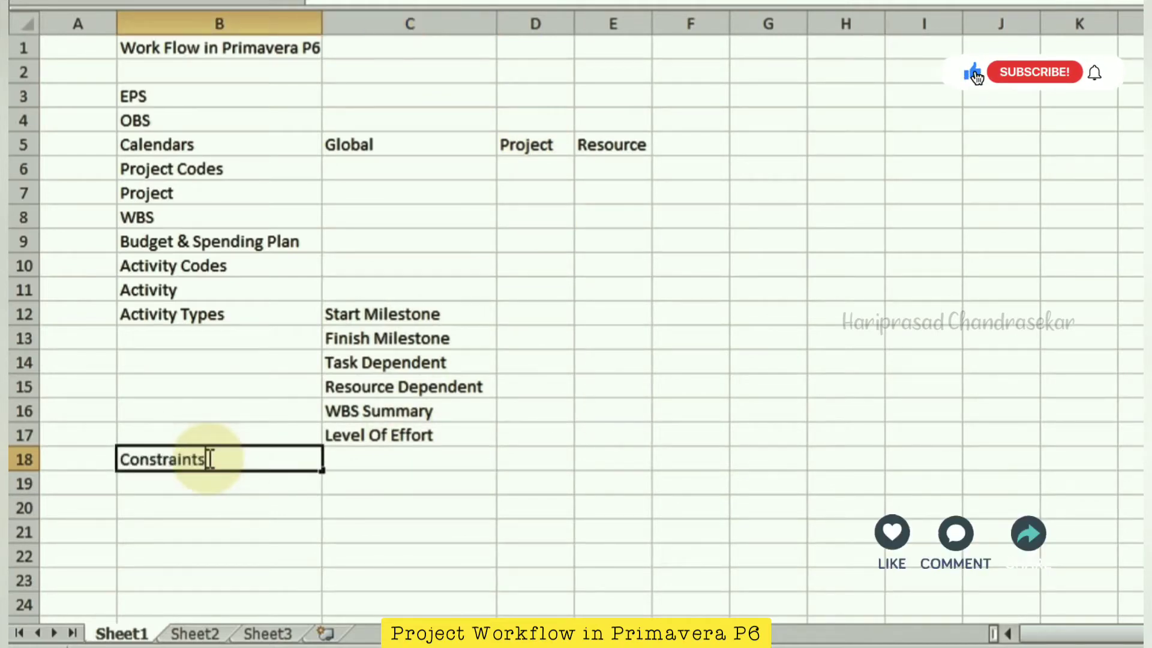
key("Tab")
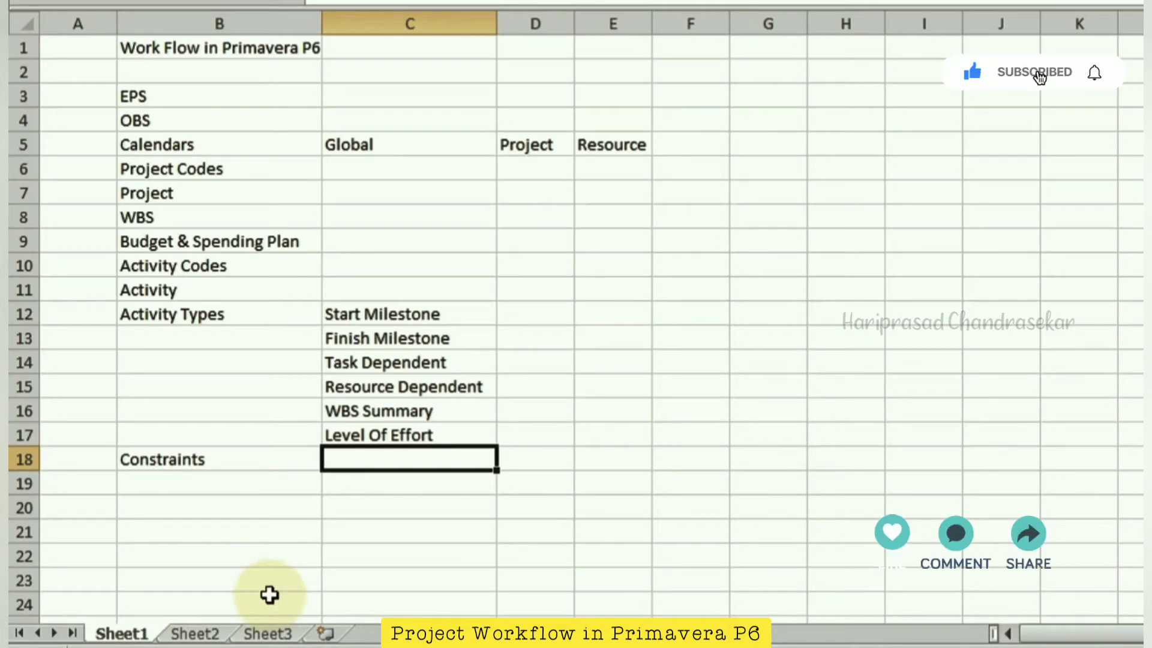
List Start Constraints in cell C18 and Finish Constraints in cell C19 beside the Constraints entry.
type("Start ")
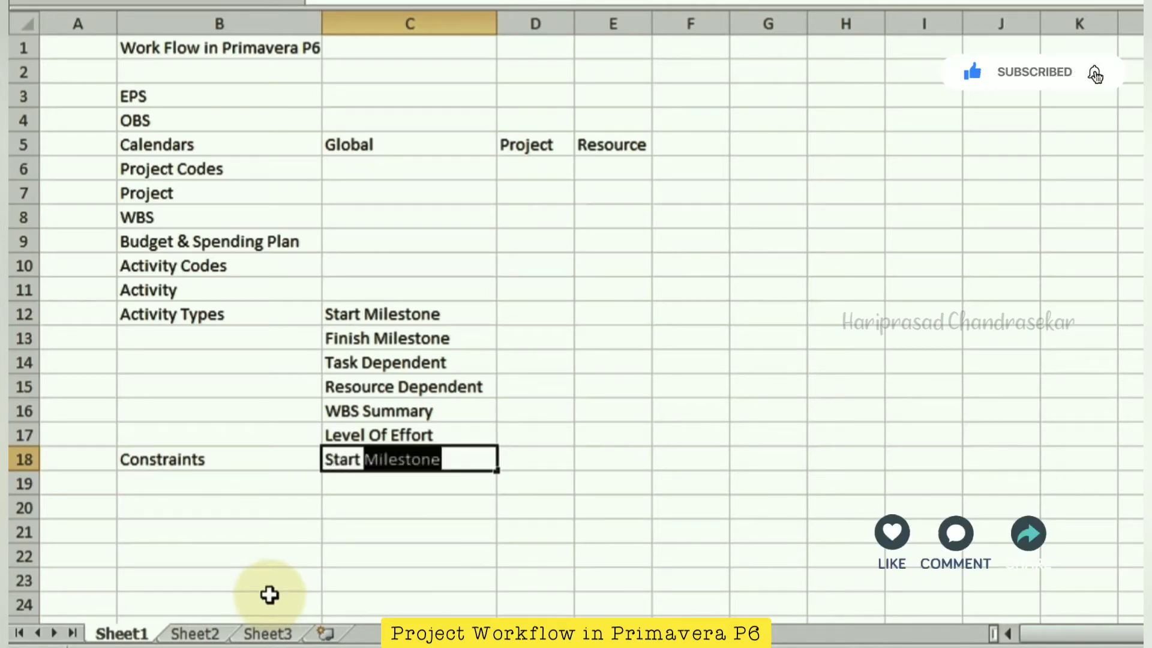
type("Constraints")
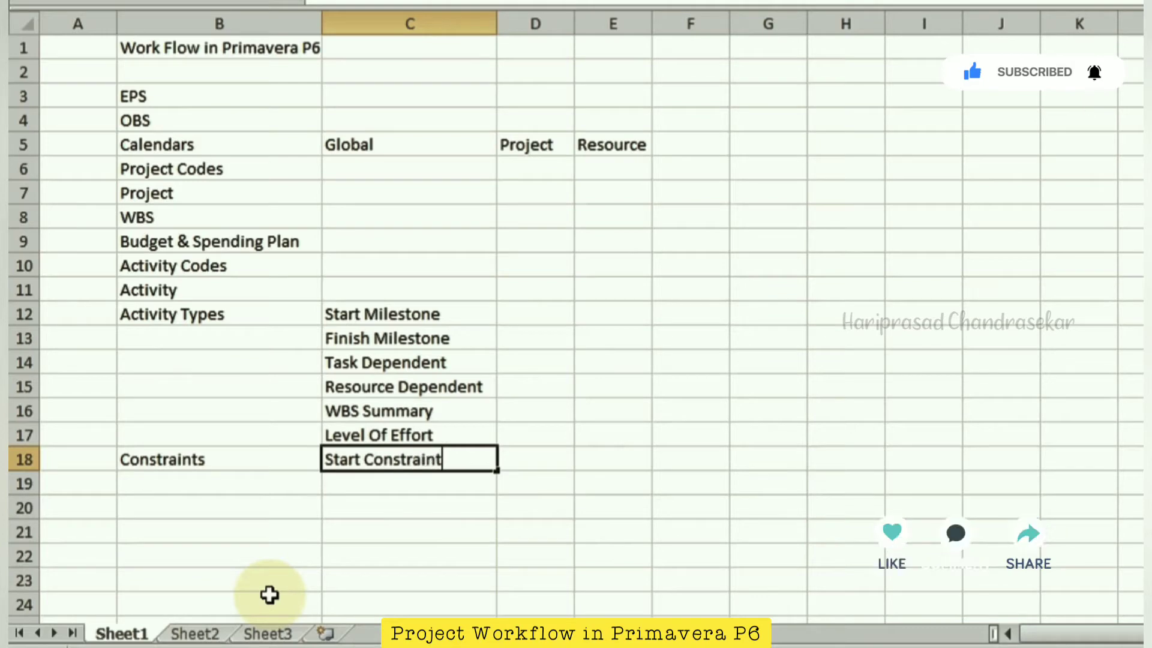
key("Return")
type("F")
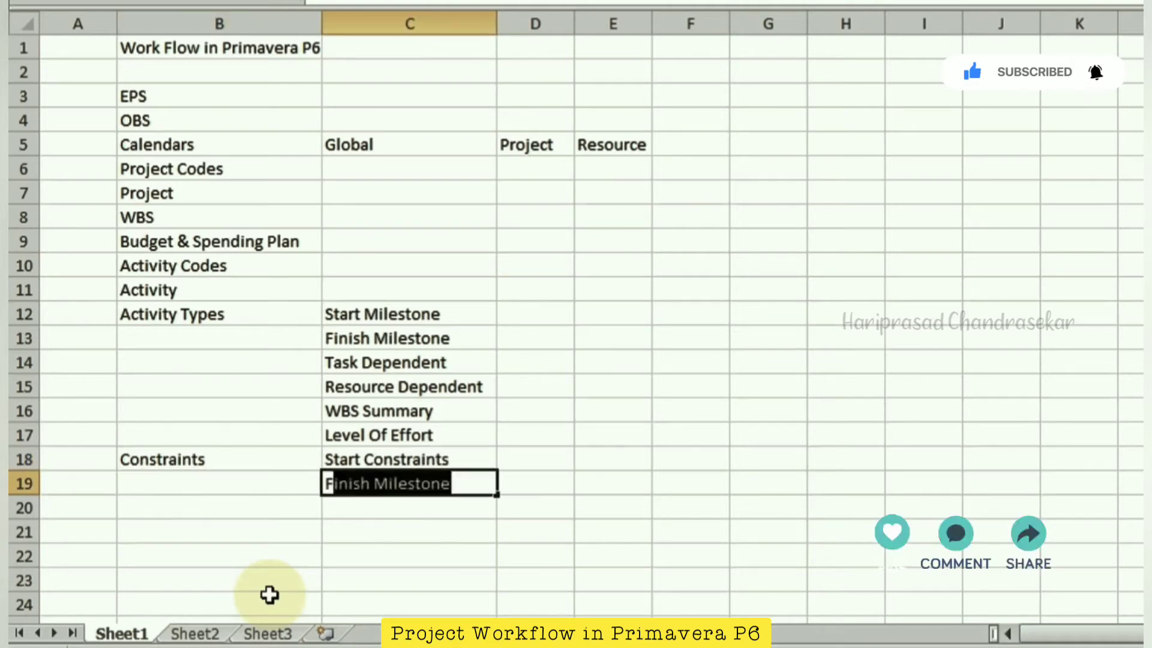
type("inish Co")
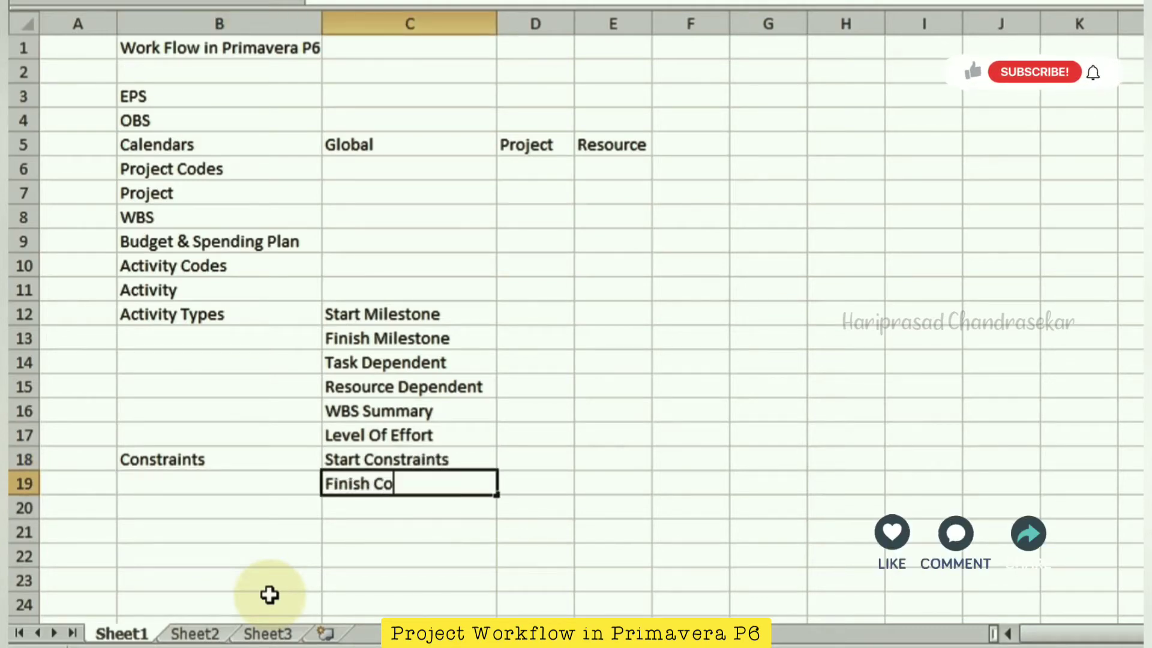
type("nstraints")
key("Return")
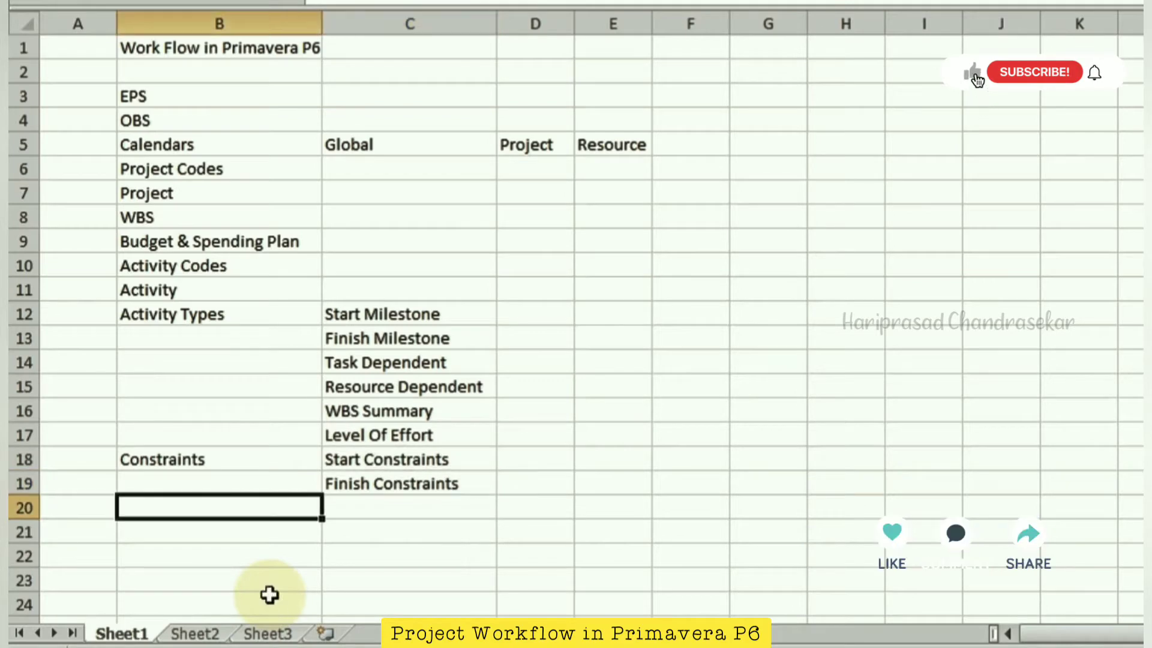
Continue the constraints list with Mandatory Constraints in cell C20 and Late Constraints in cell C21.
key("Right")
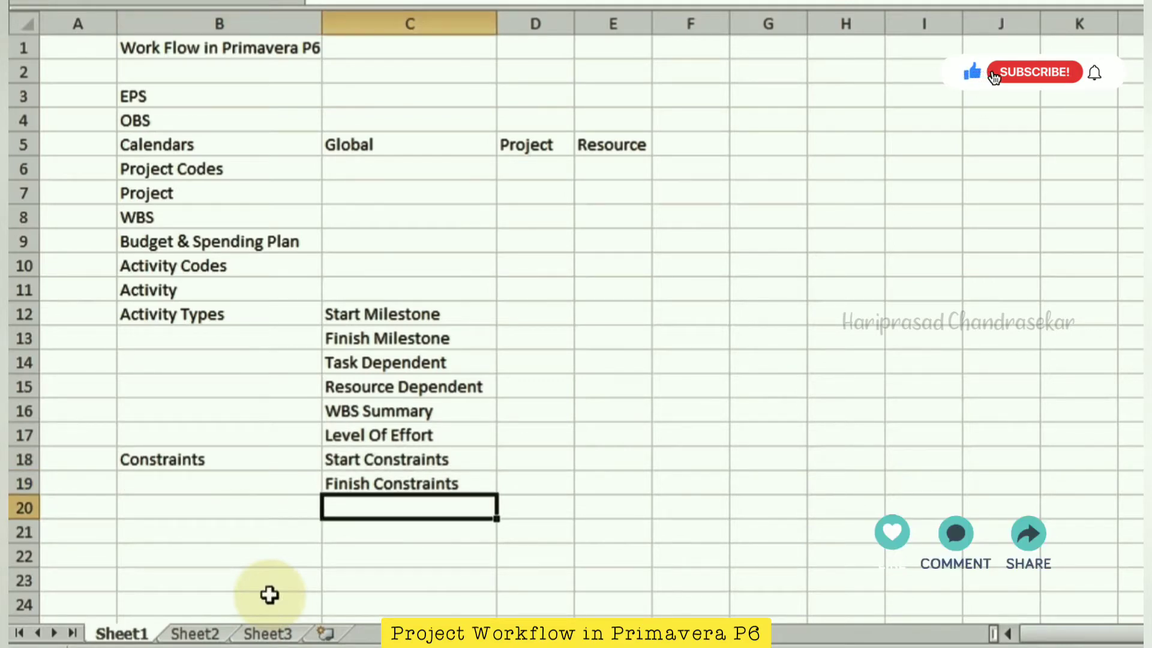
type("Mandat")
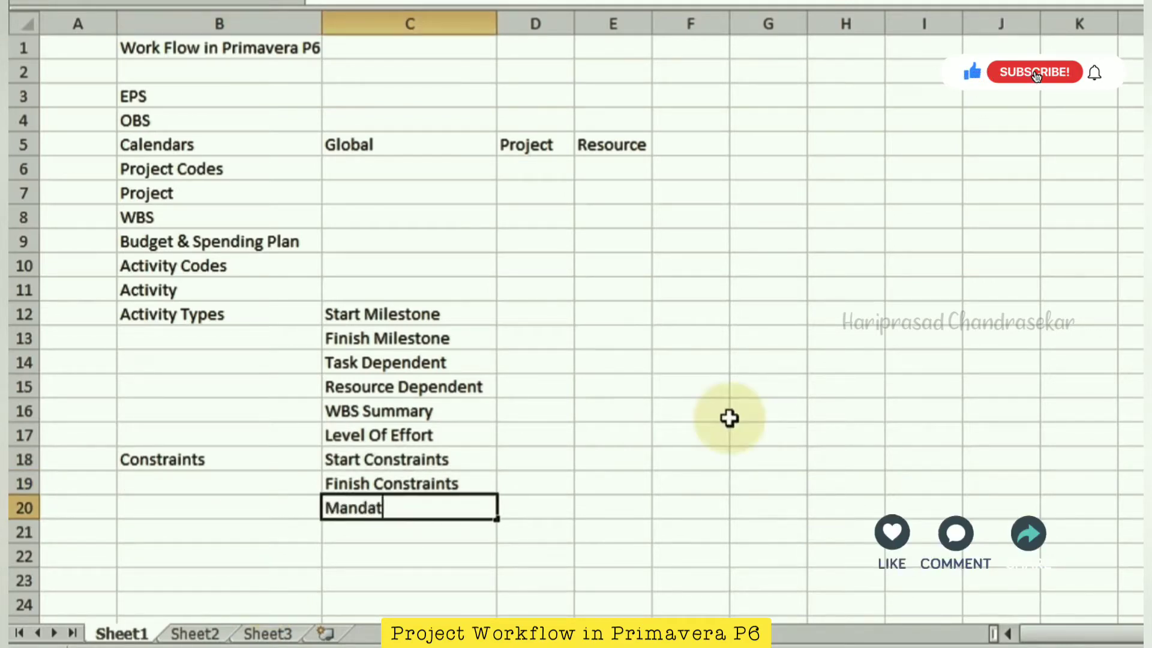
type("ory Const")
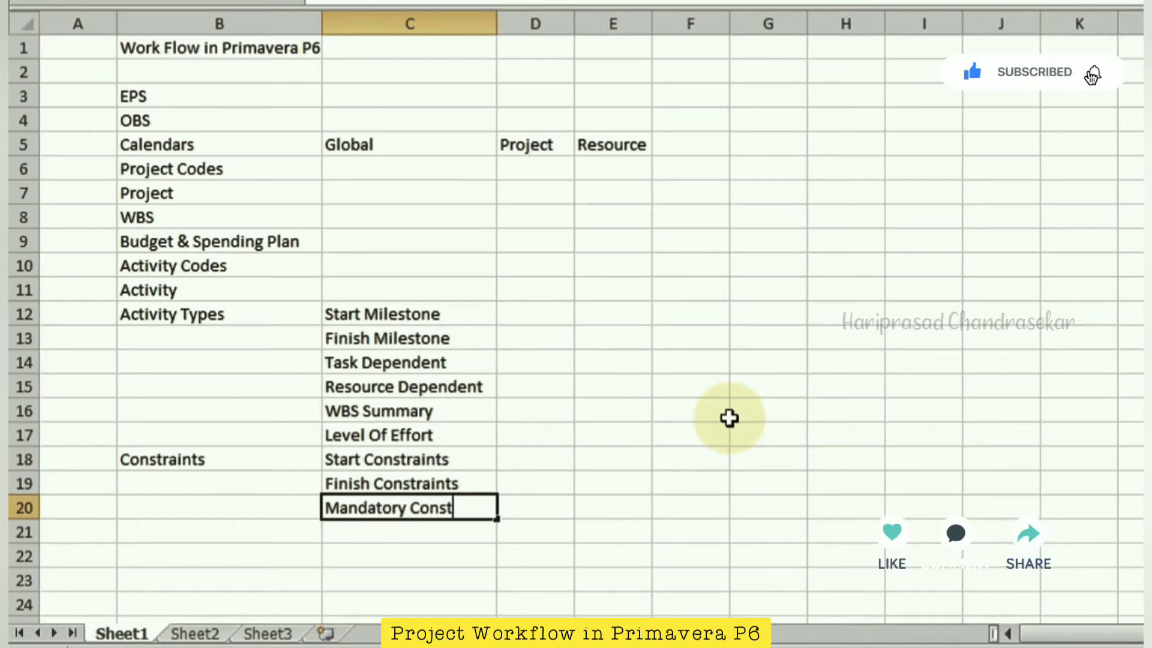
type("raints")
key("Return")
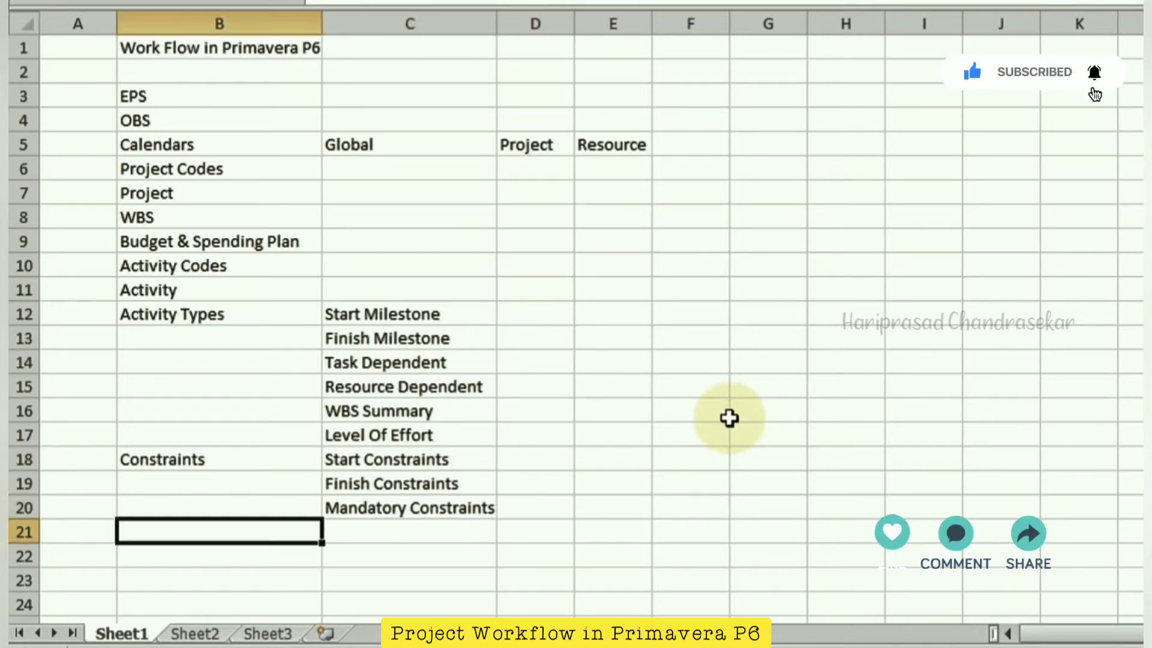
type("Late Con")
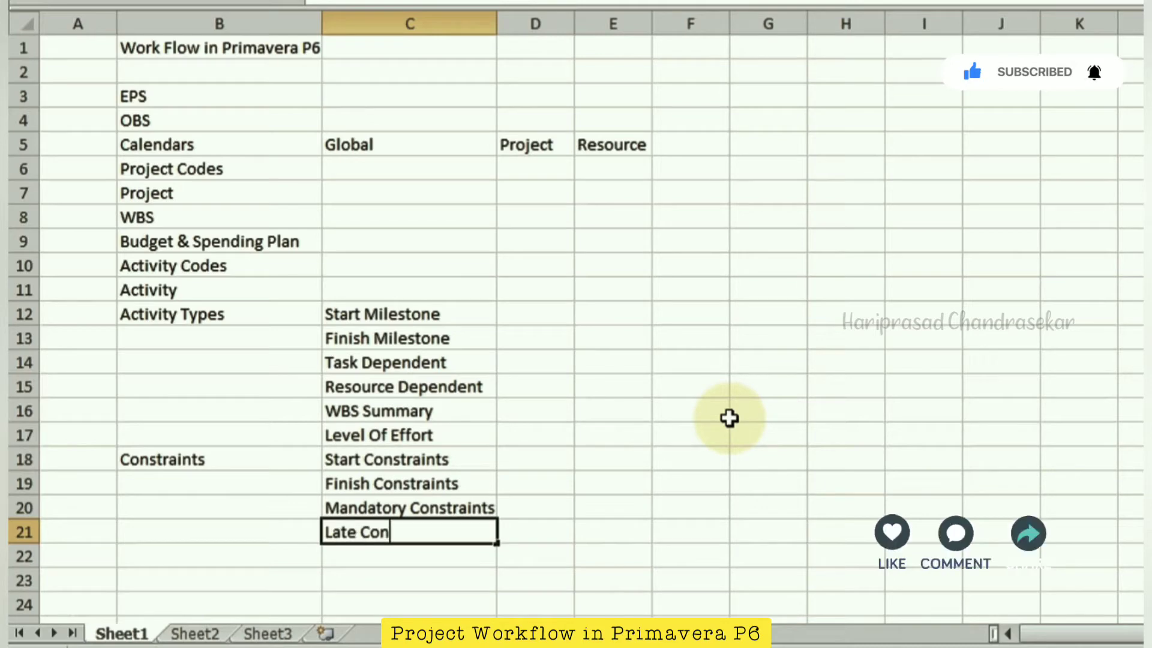
type("straints")
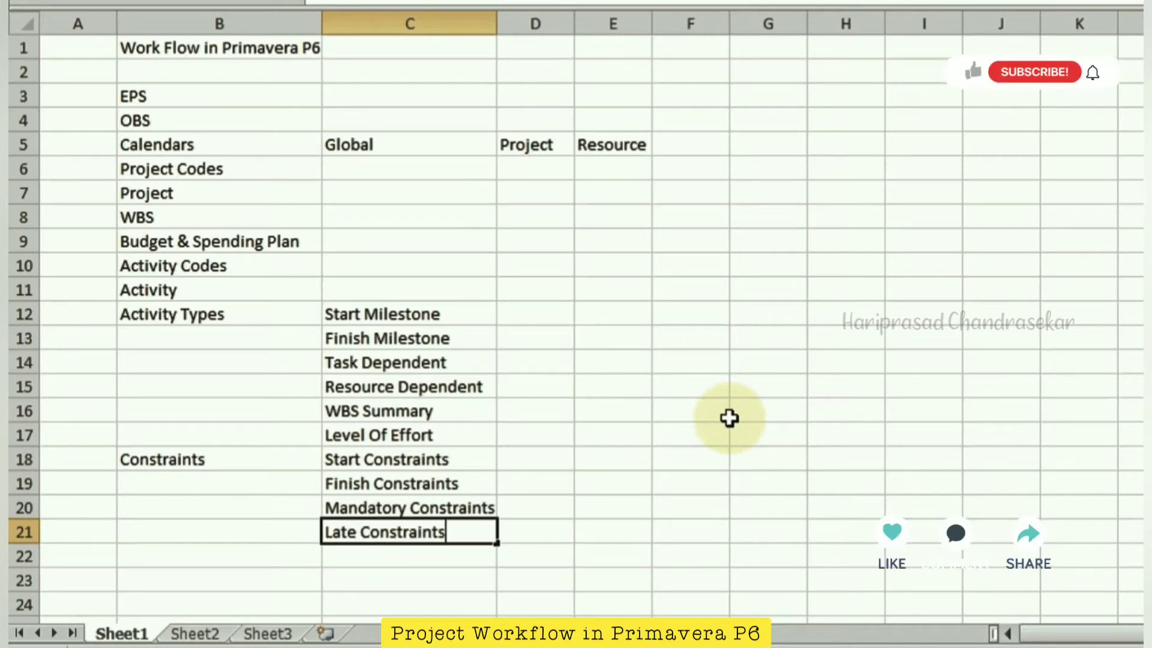
key("Return")
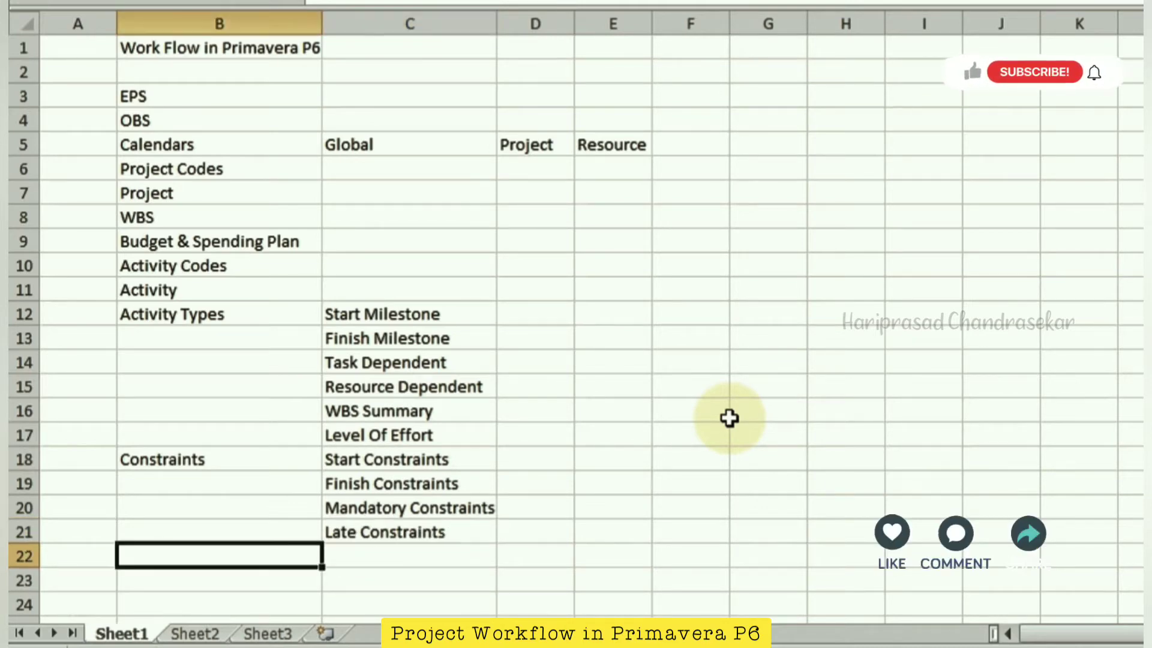
Enter Start On in cell D18 as the first option of Start Constraints.
left_click(480, 458)
left_click(534, 458)
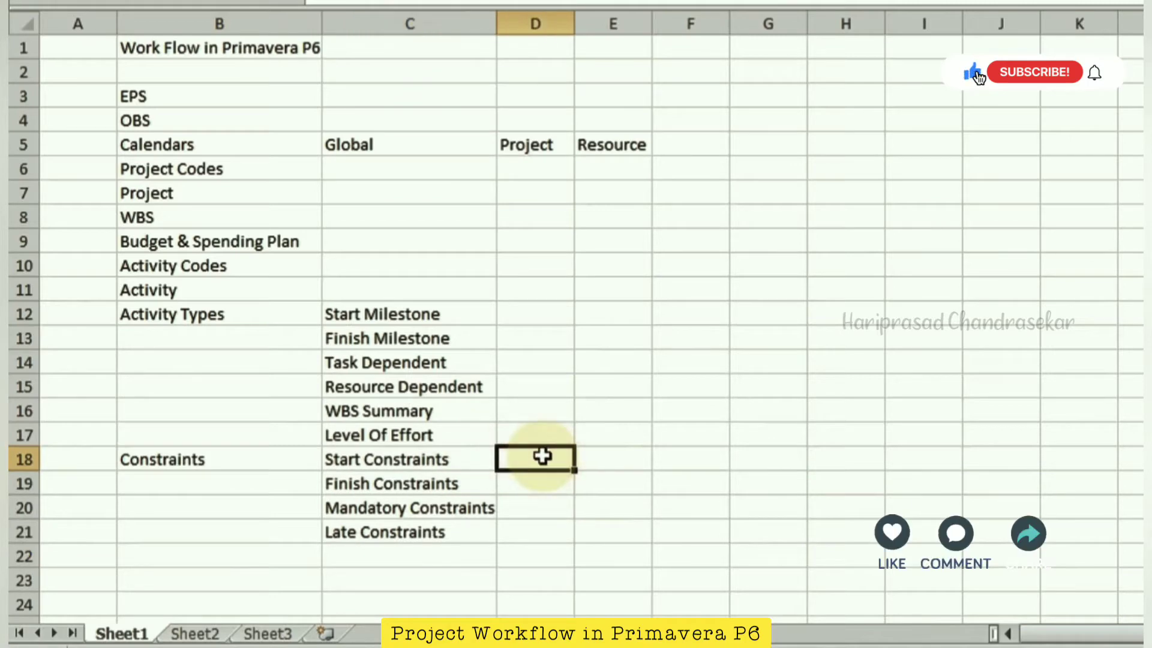
type("ta")
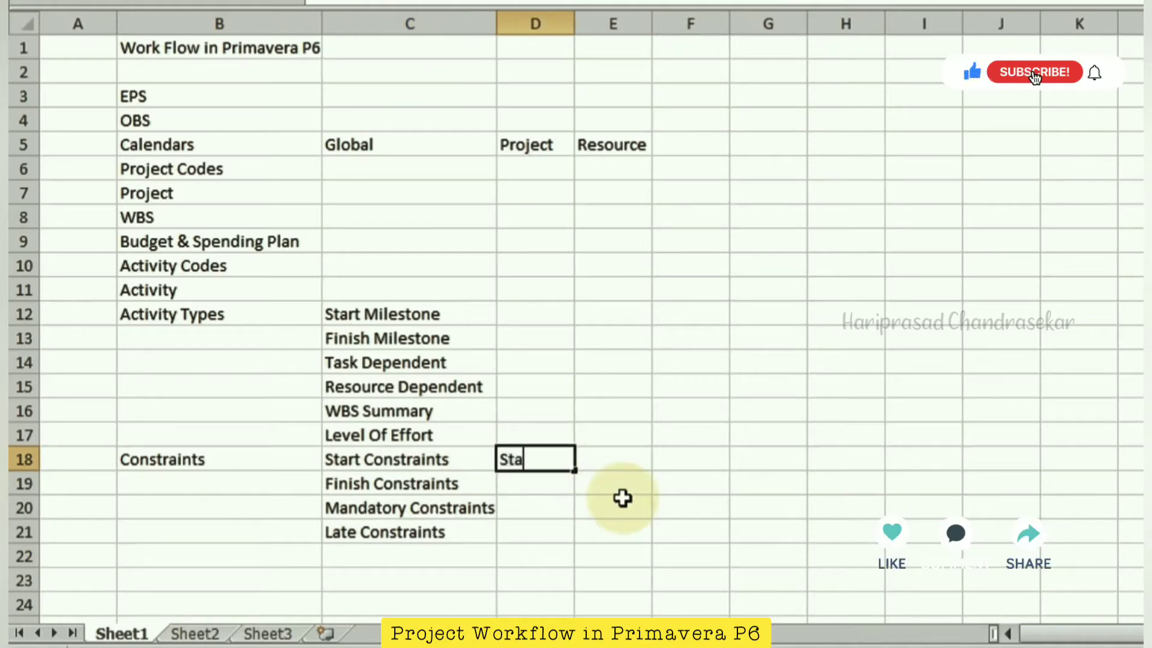
type("rt I")
type("On")
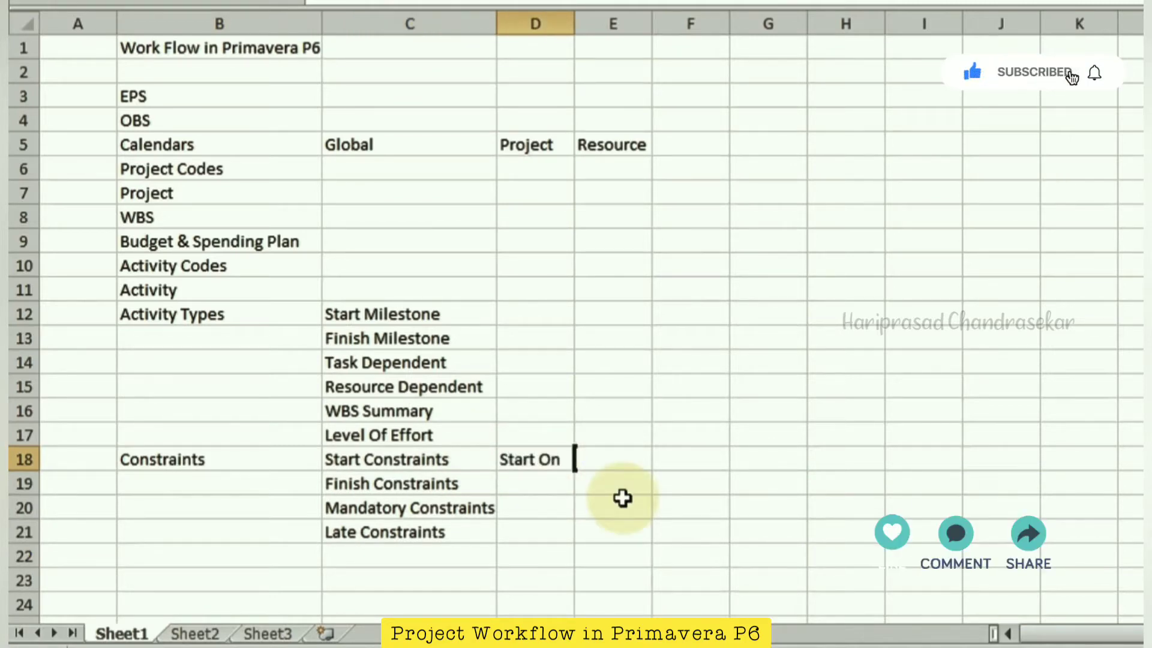
key("Tab")
Enter Start on or before in cell E18 and widen column E to fit the text.
type("Start o")
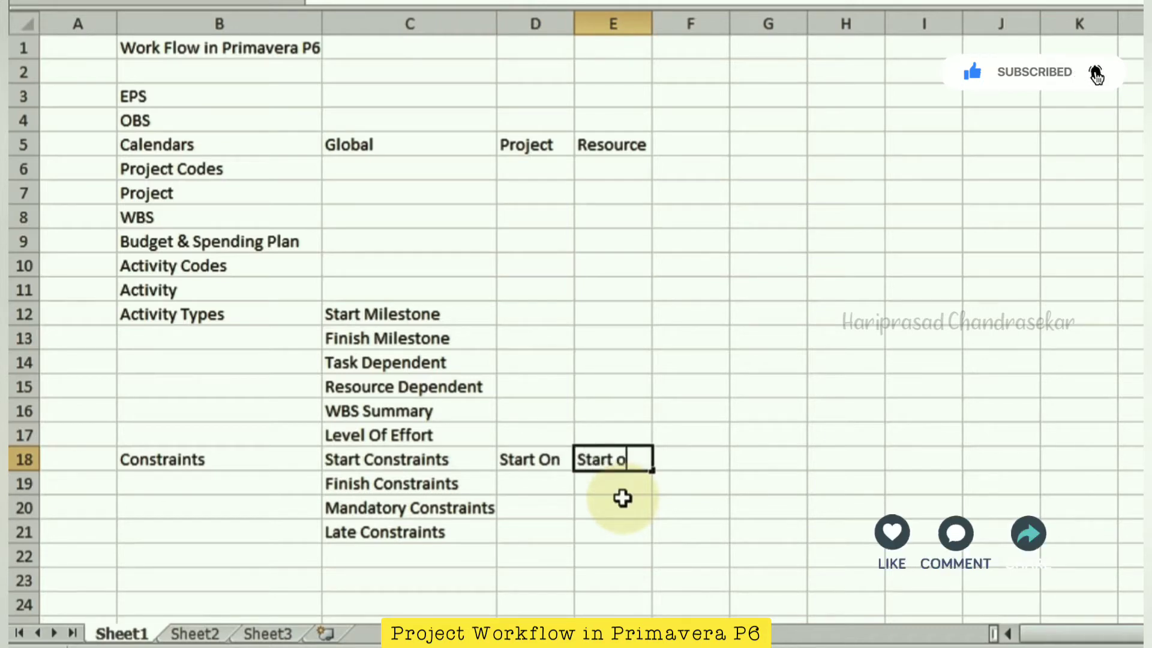
type("n o")
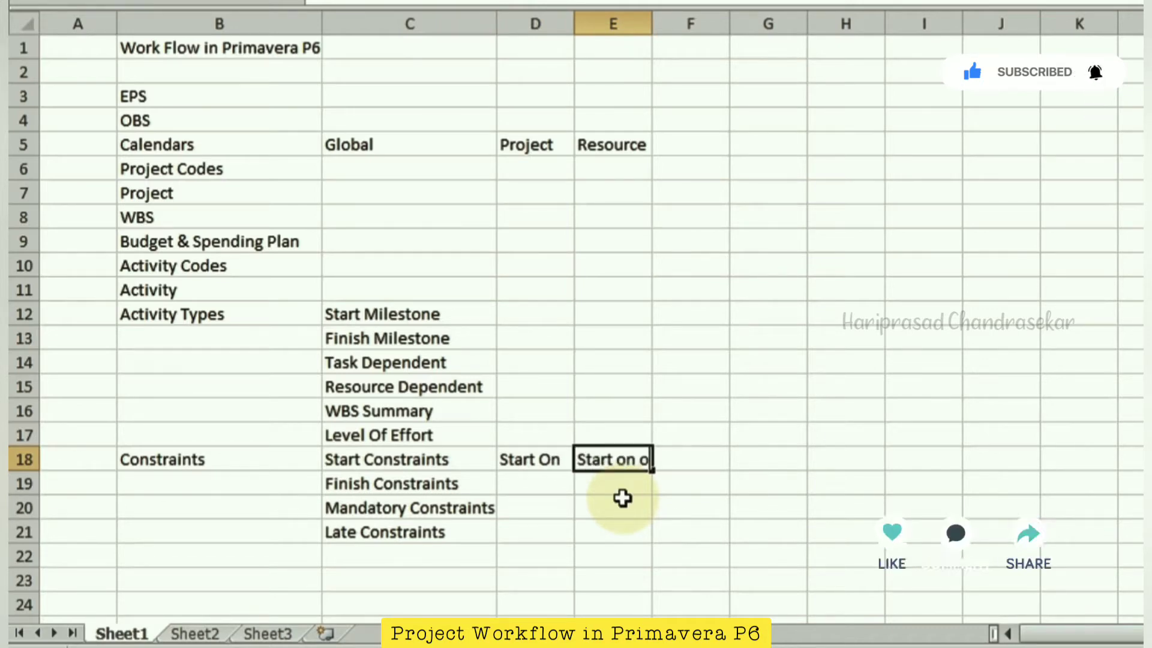
type("r bef")
key("Tab")
key("Tab")
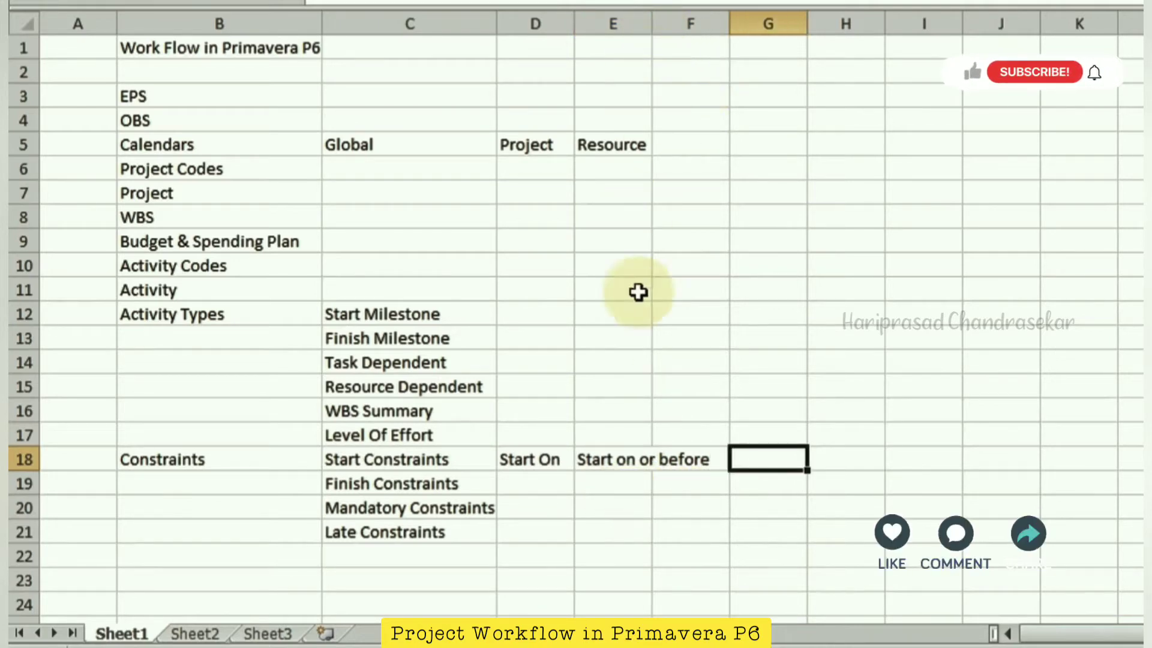
left_click_drag(652, 24, 743, 24)
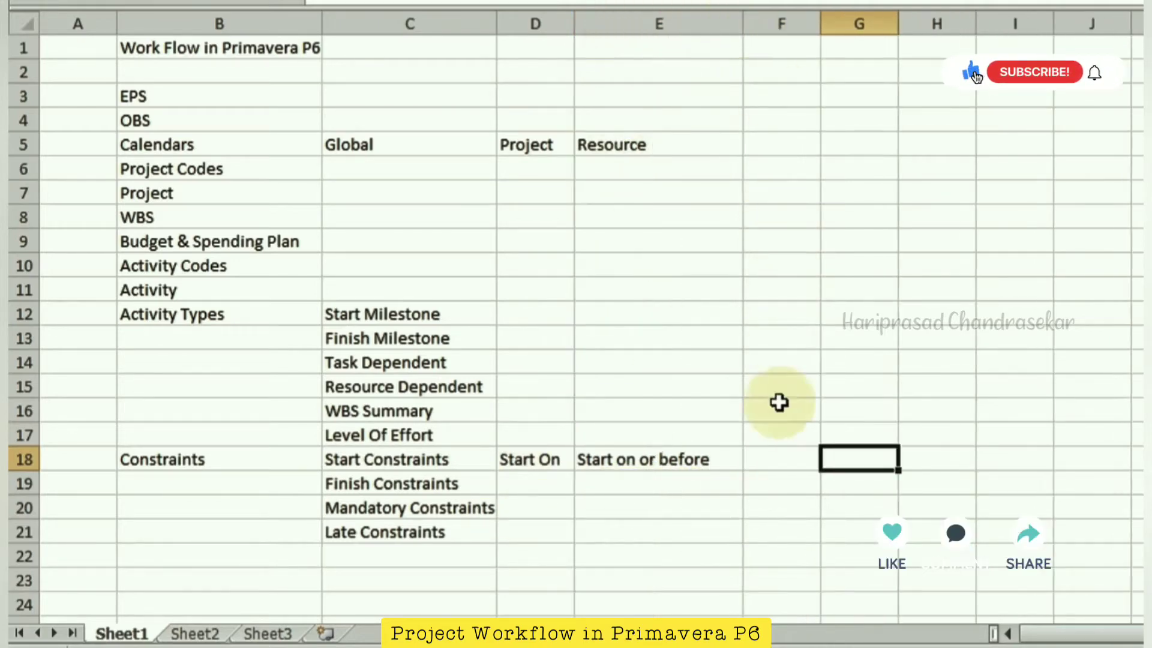
Enter Start on or after in cell F18 and widen column F to fit the text.
left_click(779, 458)
type("Start")
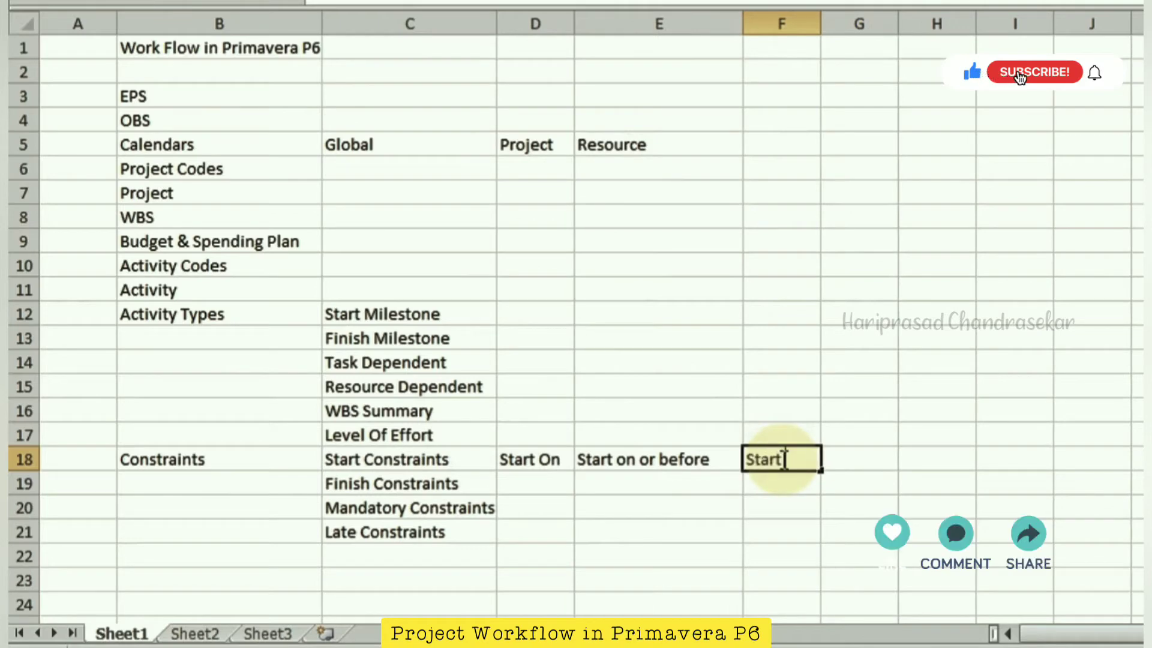
type(" on or after")
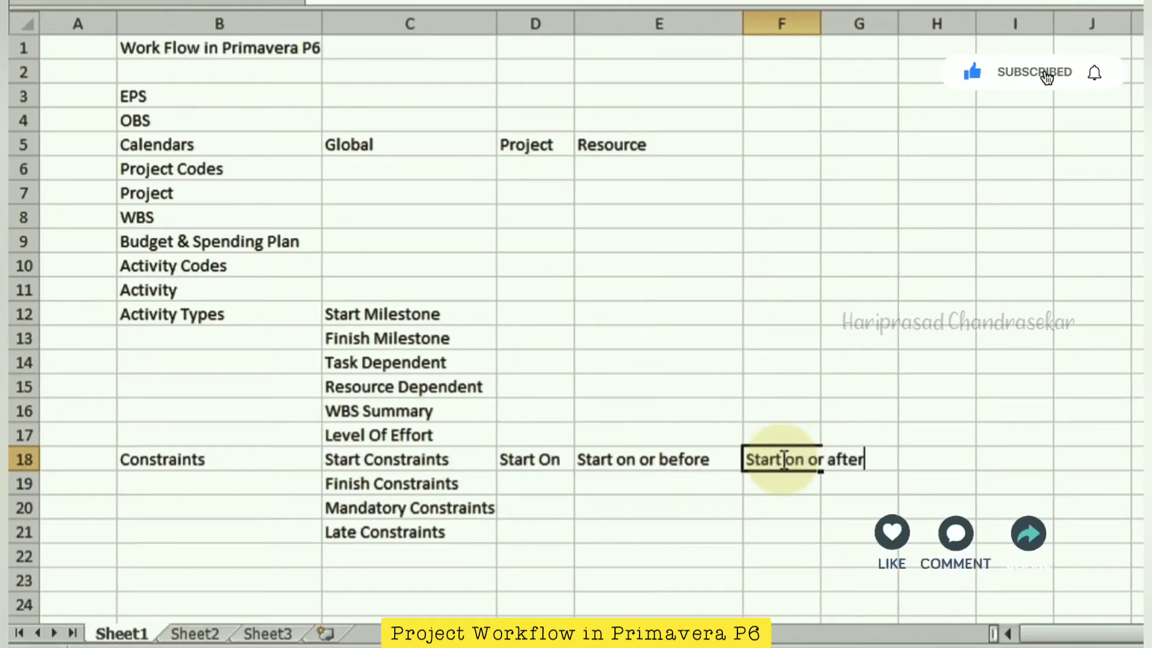
key("Tab")
key("Tab")
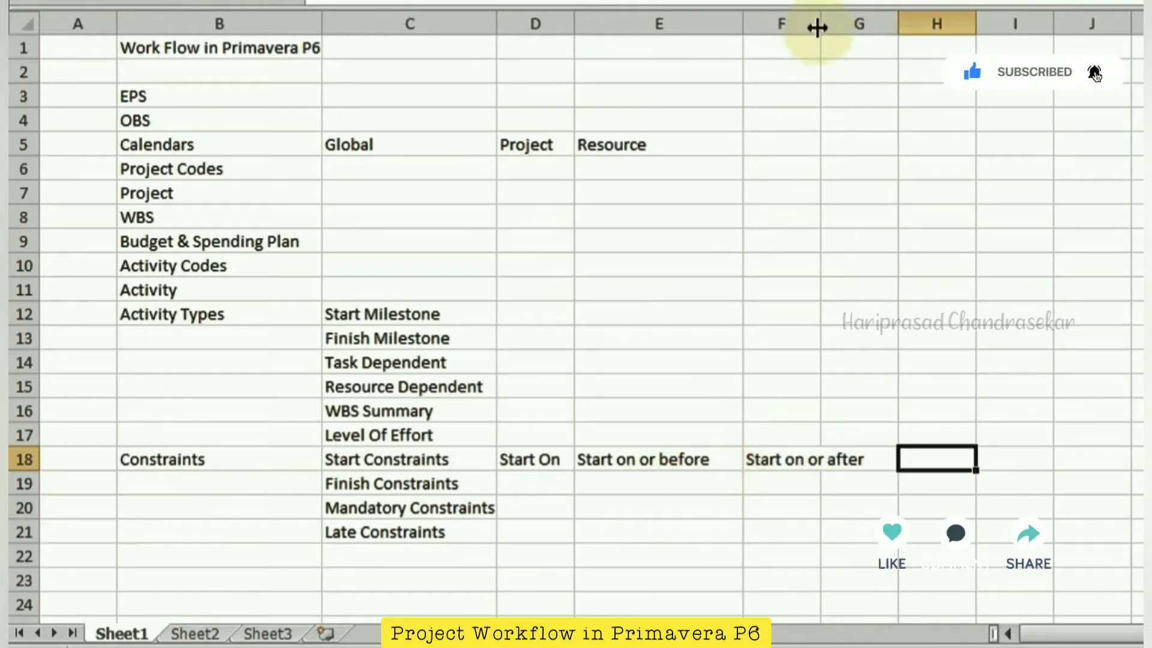
left_click_drag(819, 26, 908, 30)
Enter Finish on in cell D19 and Finish on or before in cell E19 for Finish Constraints.
left_click(592, 482)
left_click(545, 483)
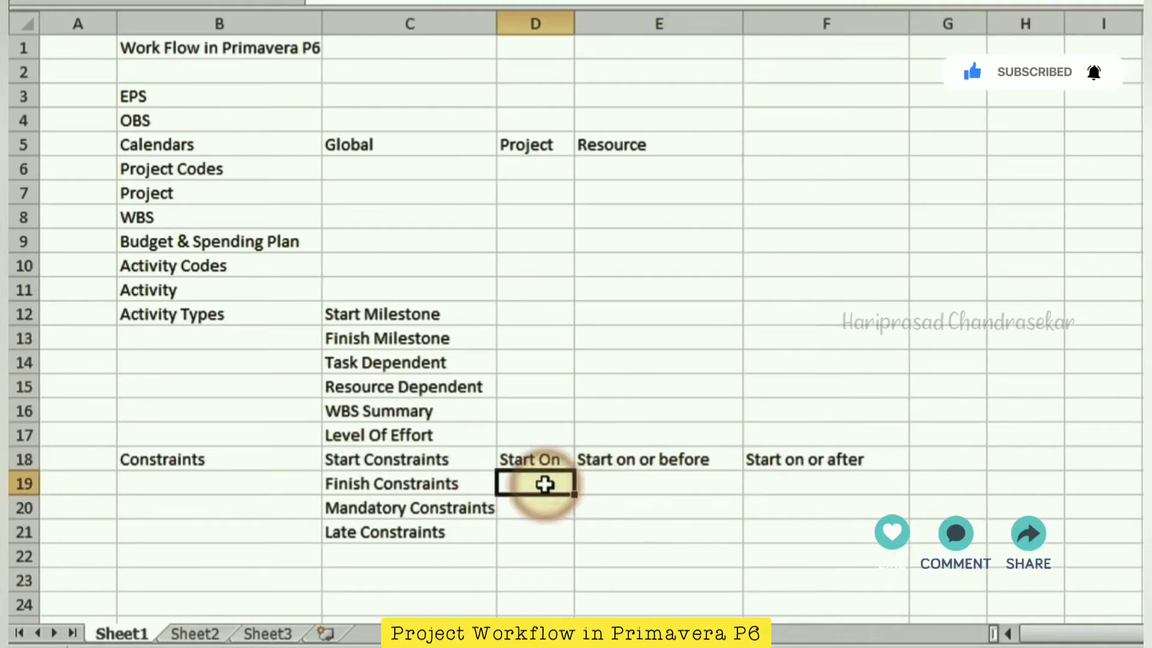
type("Finish On")
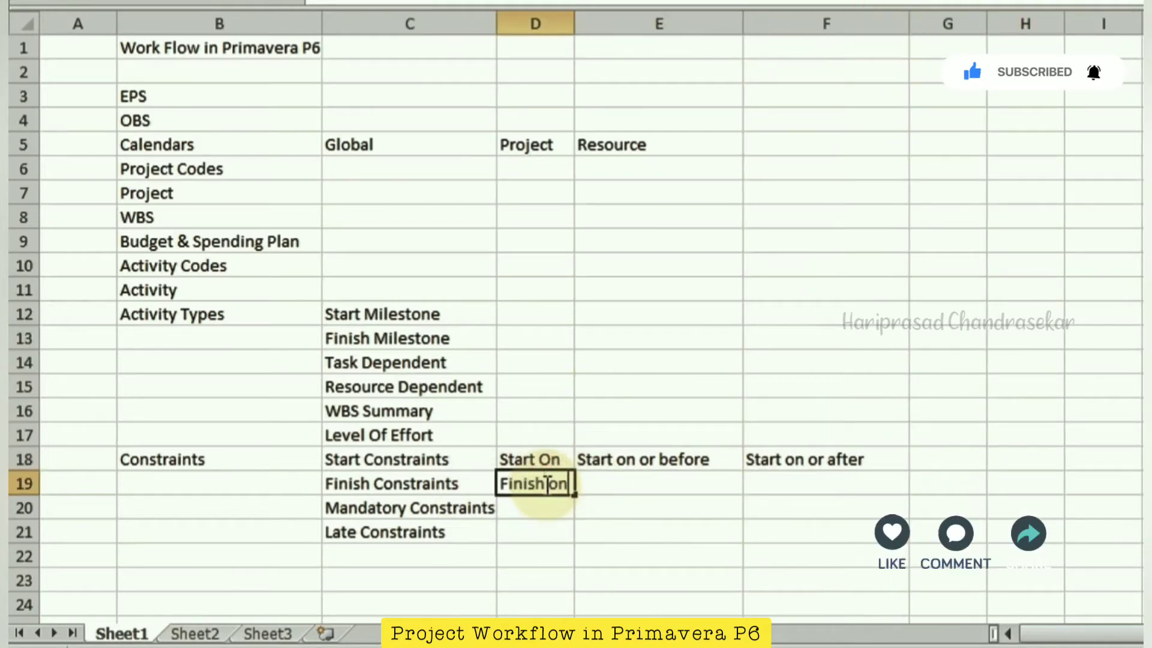
key("Tab")
type("Finish")
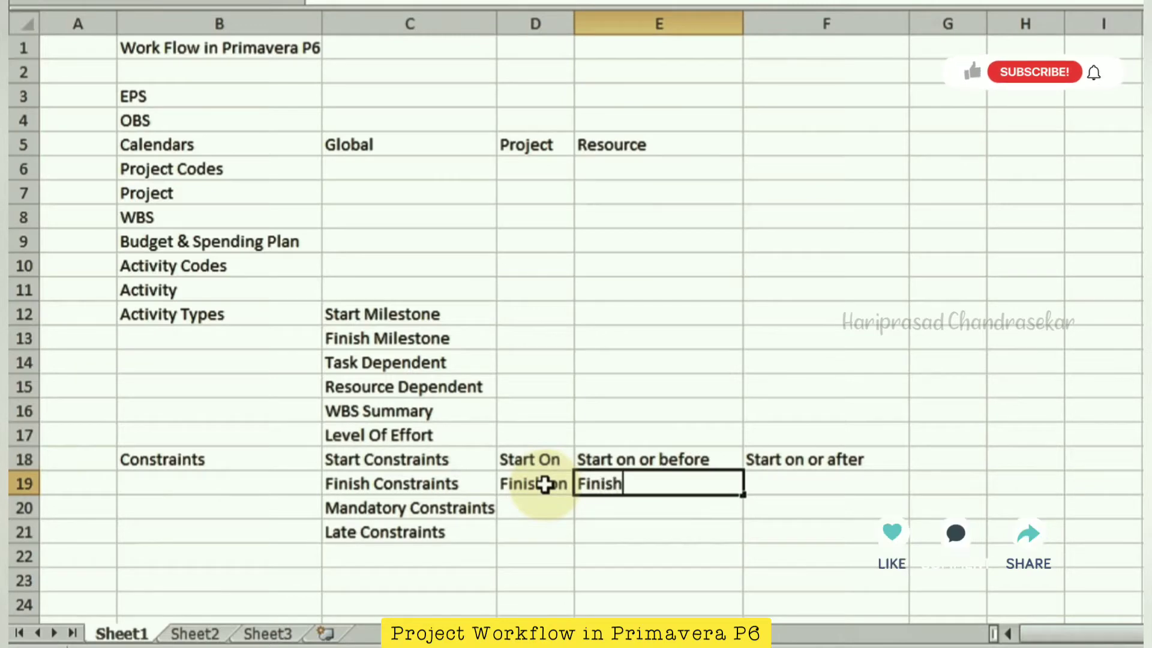
type(" on or b")
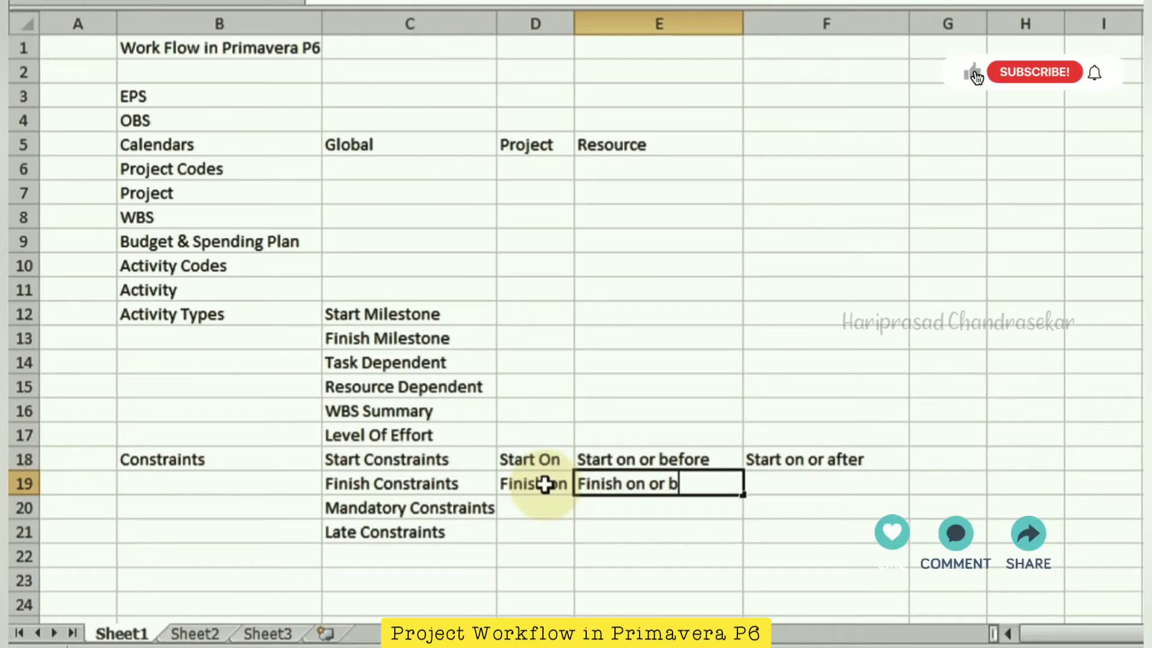
type("efore")
key("Tab")
Enter Finish on or after in cell F19, correcting the mistyped last word.
type("F")
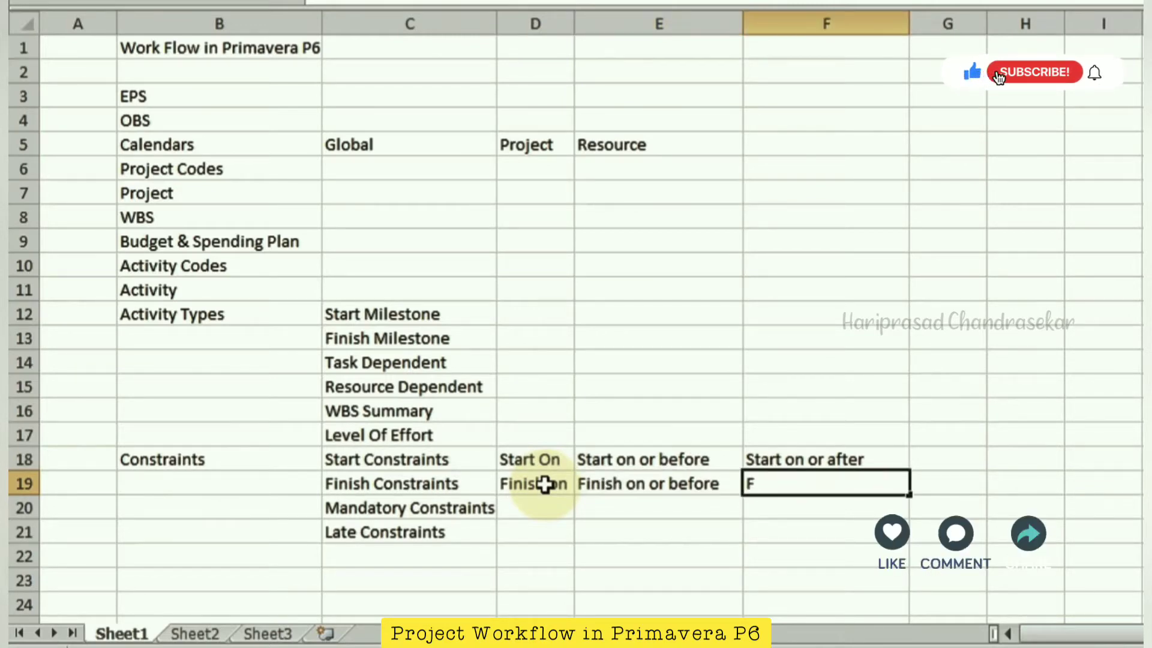
type("inish on or")
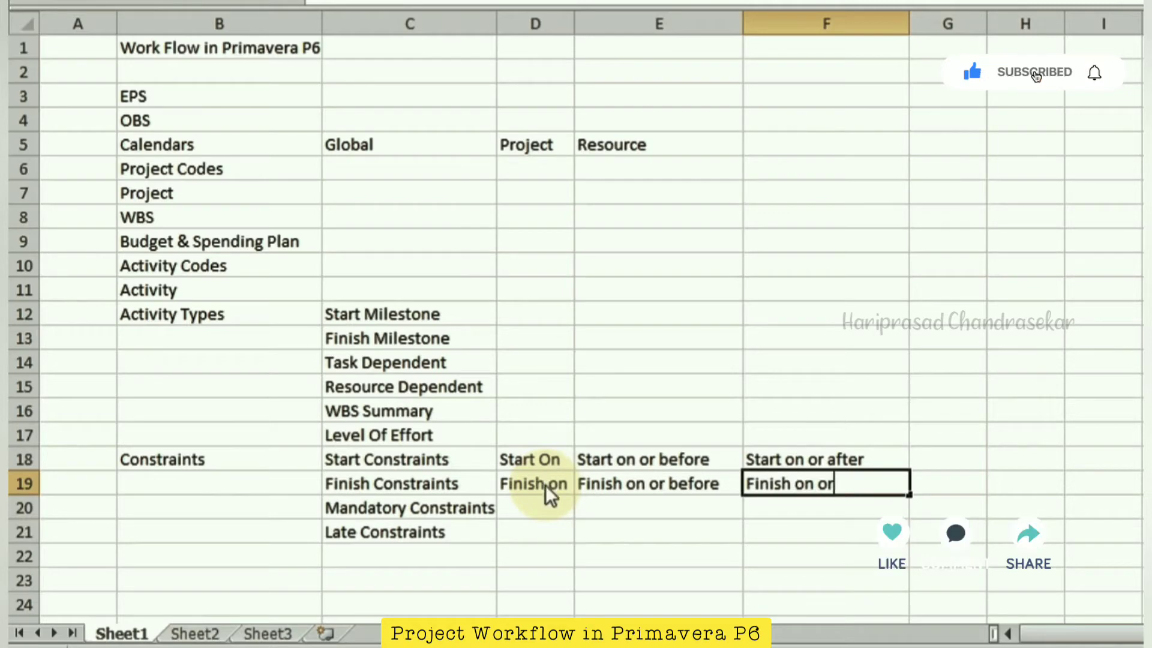
type(" FTER")
key("Tab")
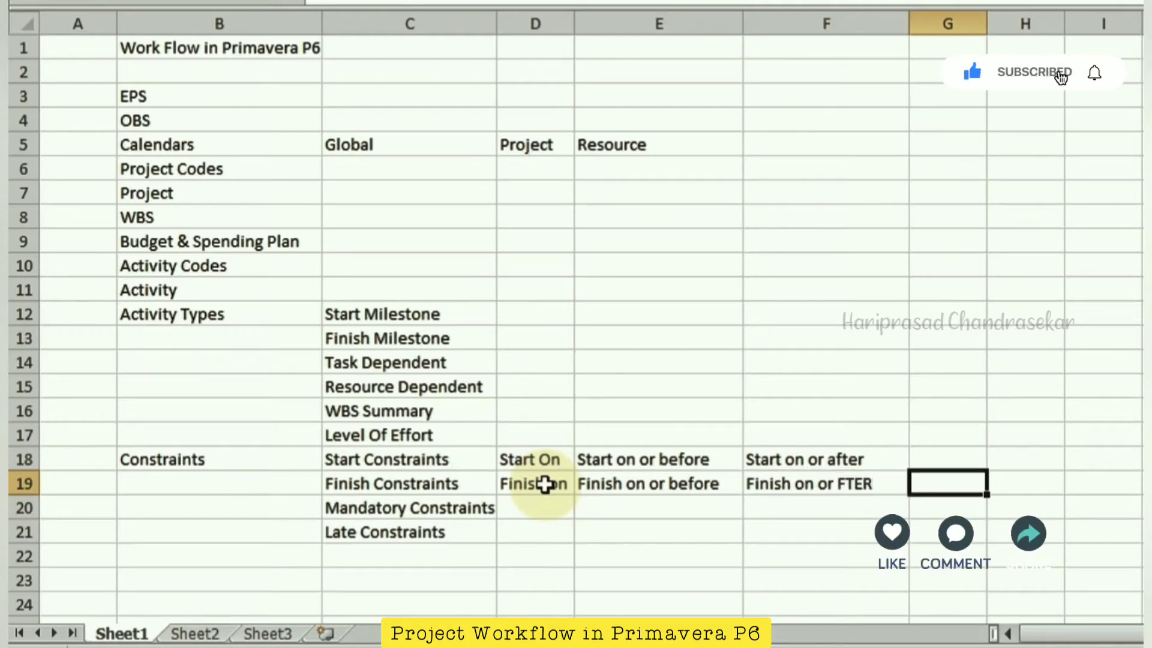
left_click(887, 484)
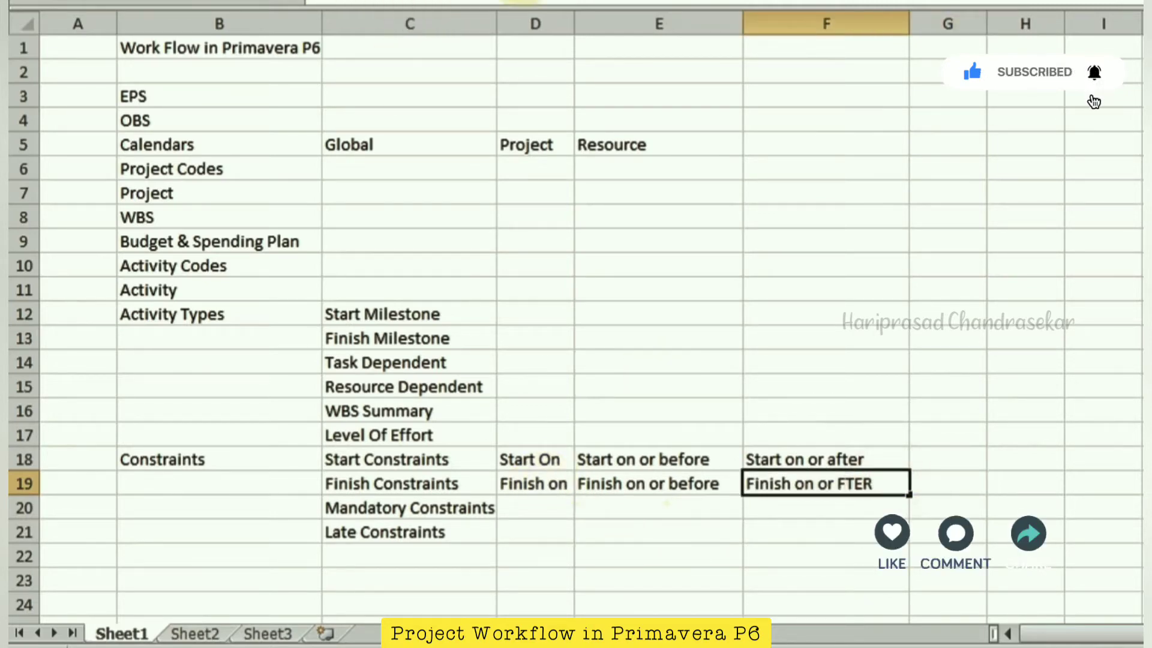
type("ter")
key("Tab")
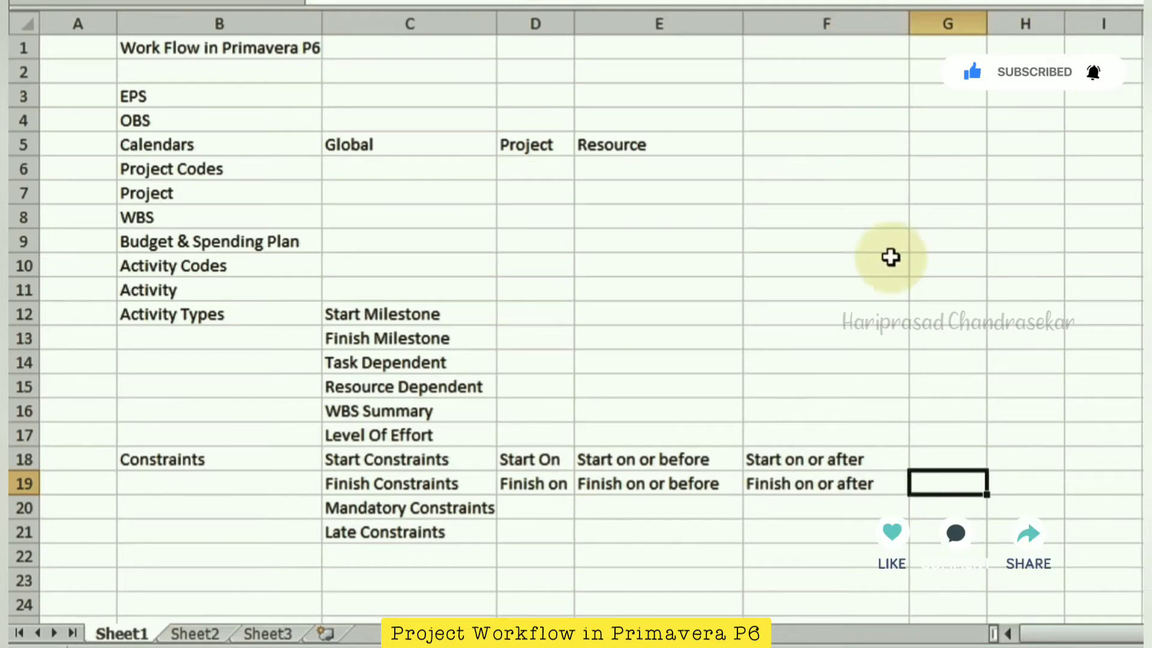
Enter Mandatory Start in cell D20 and Mandatory Finish in cell E20, and widen column D to fit the text.
left_click(554, 506)
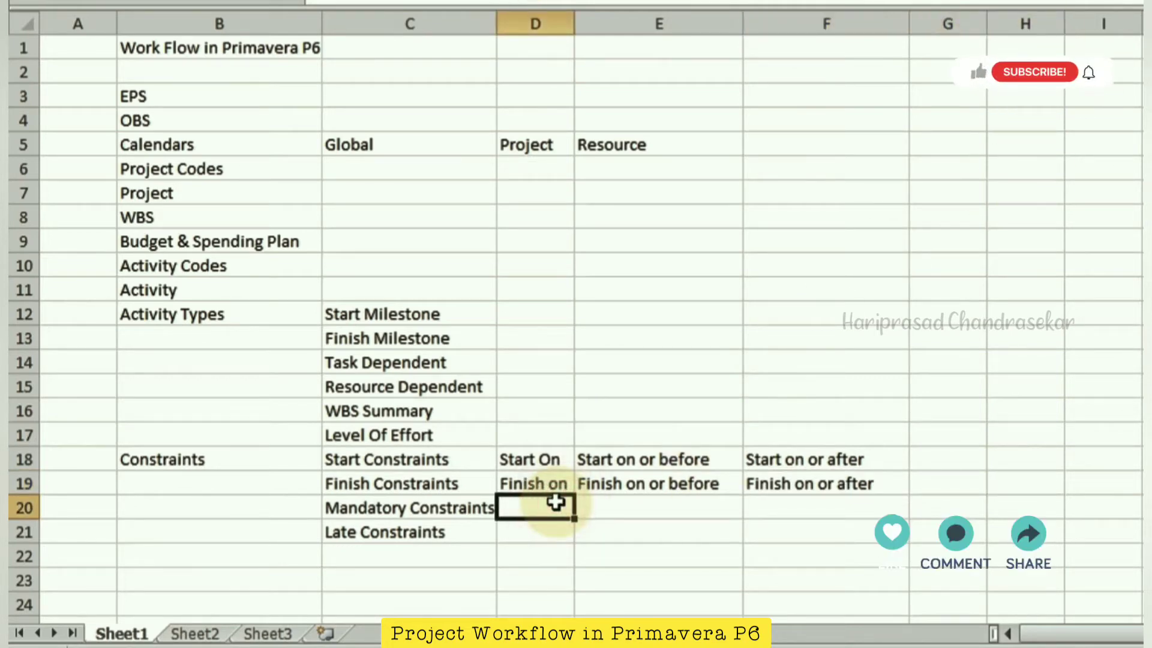
type("Mandator")
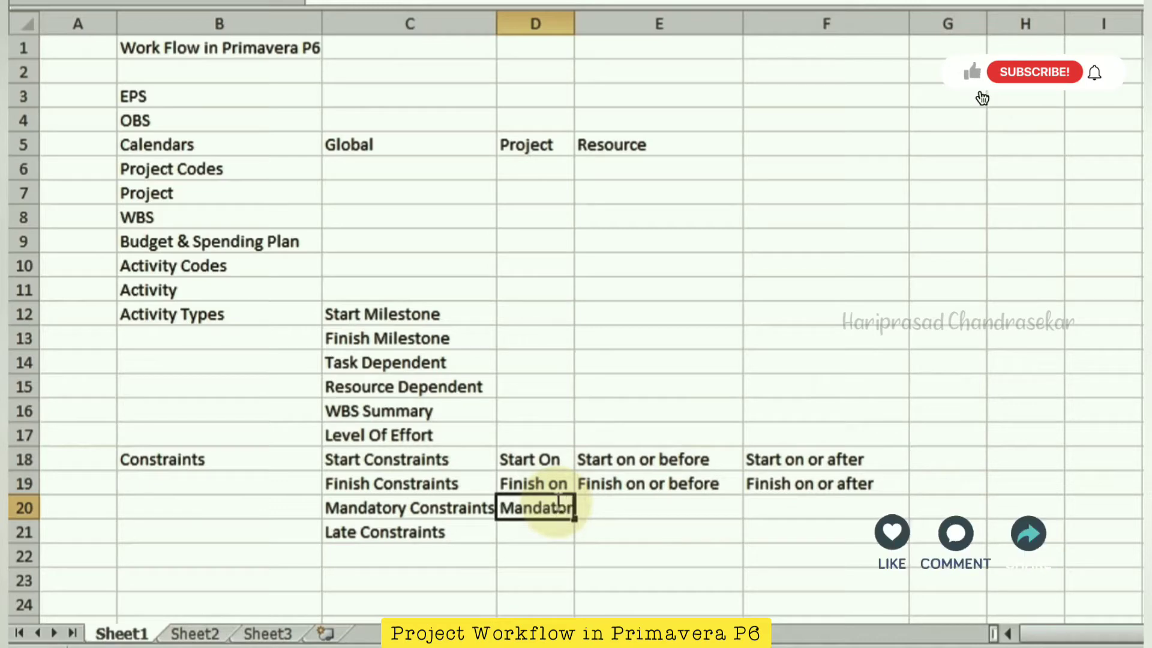
type("y Start")
key("Tab")
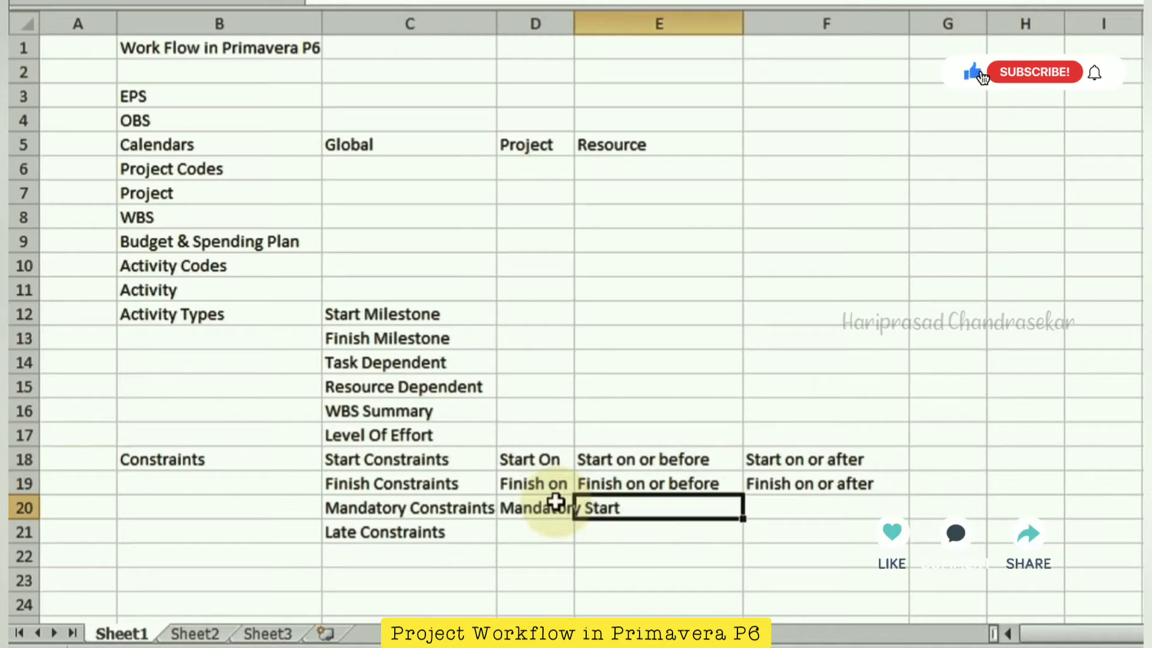
type("Mandatory")
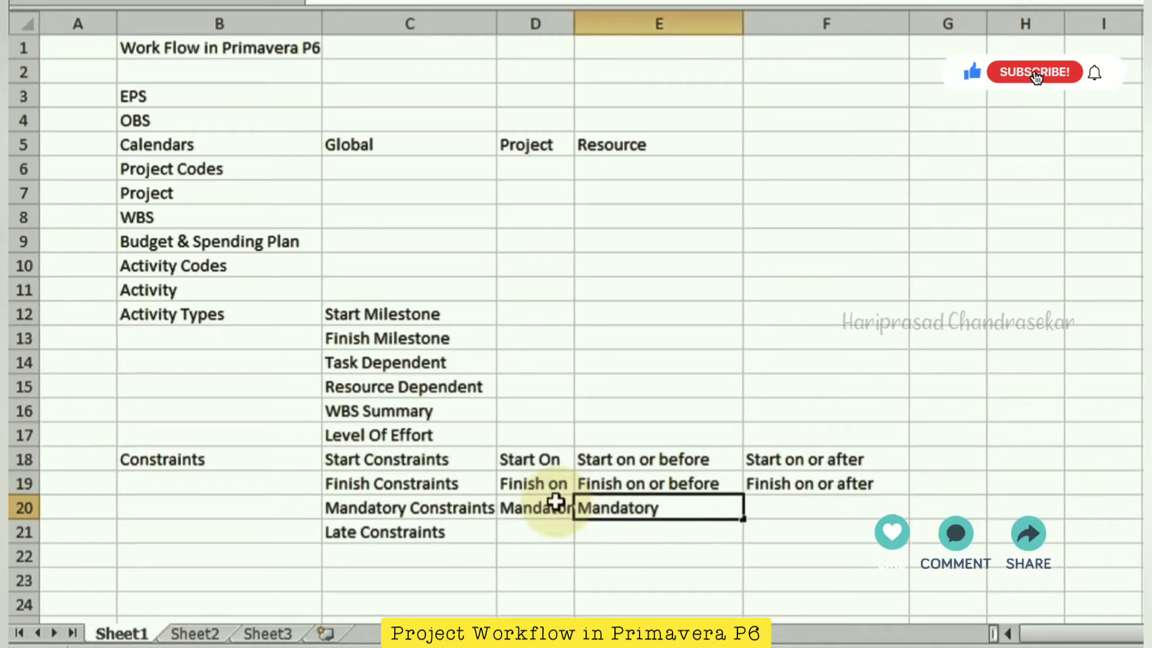
type(" Finish")
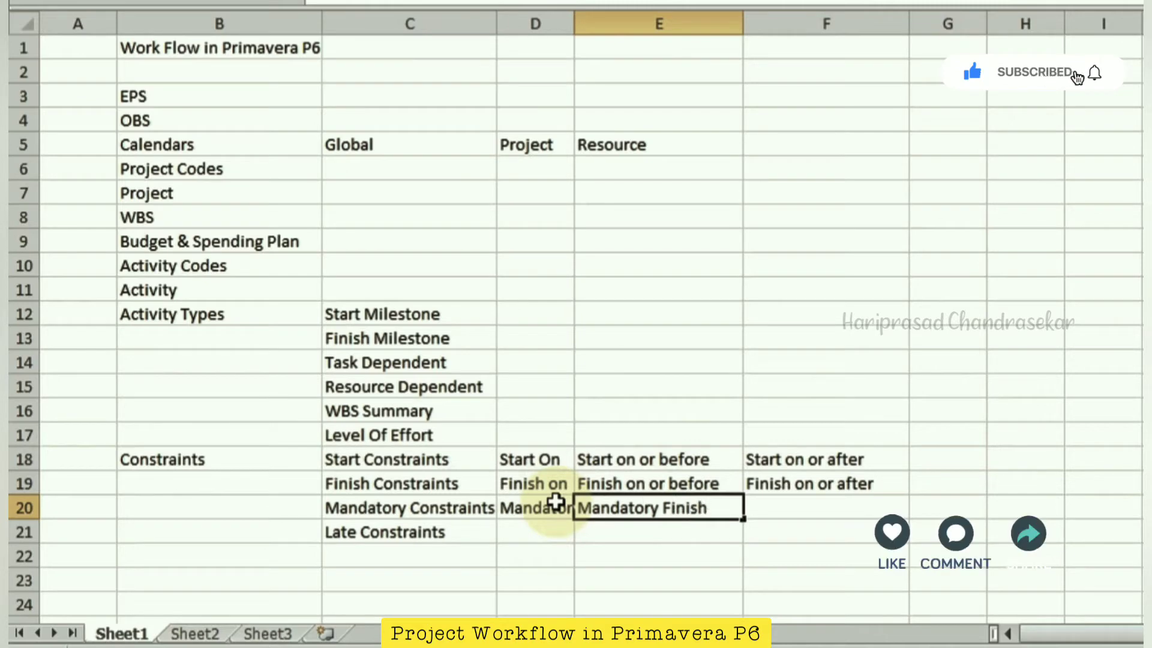
key("Tab")
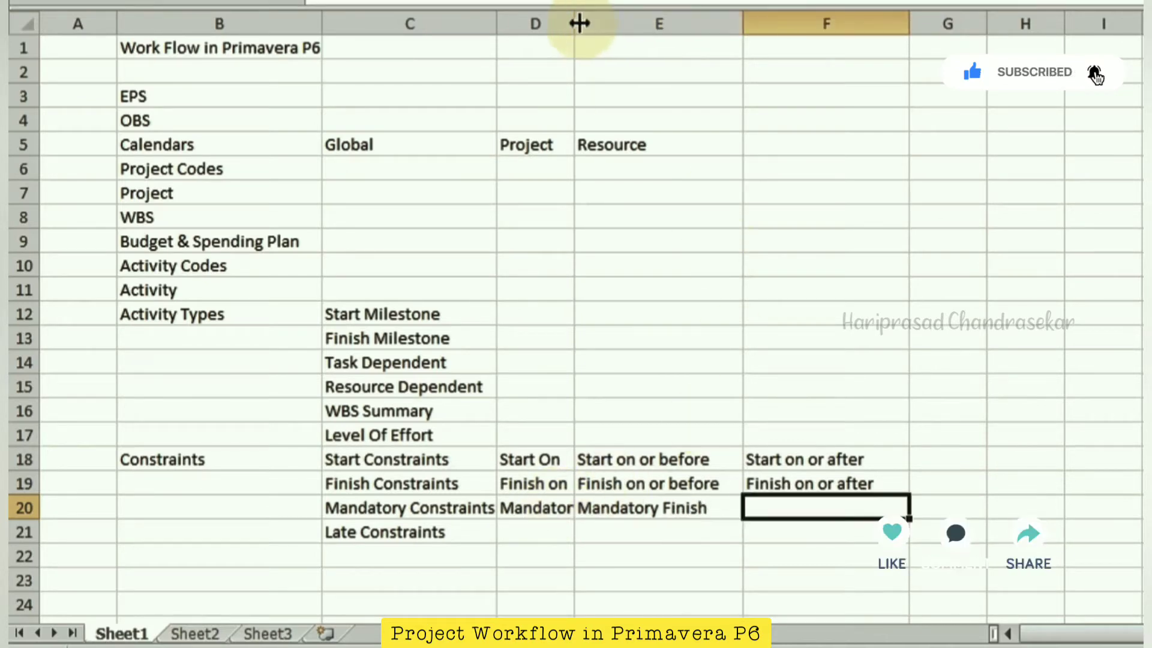
left_click_drag(576, 23, 628, 24)
Enter As Late as possible in cell D21 for Late Constraints and widen column D to fit it.
key("Return")
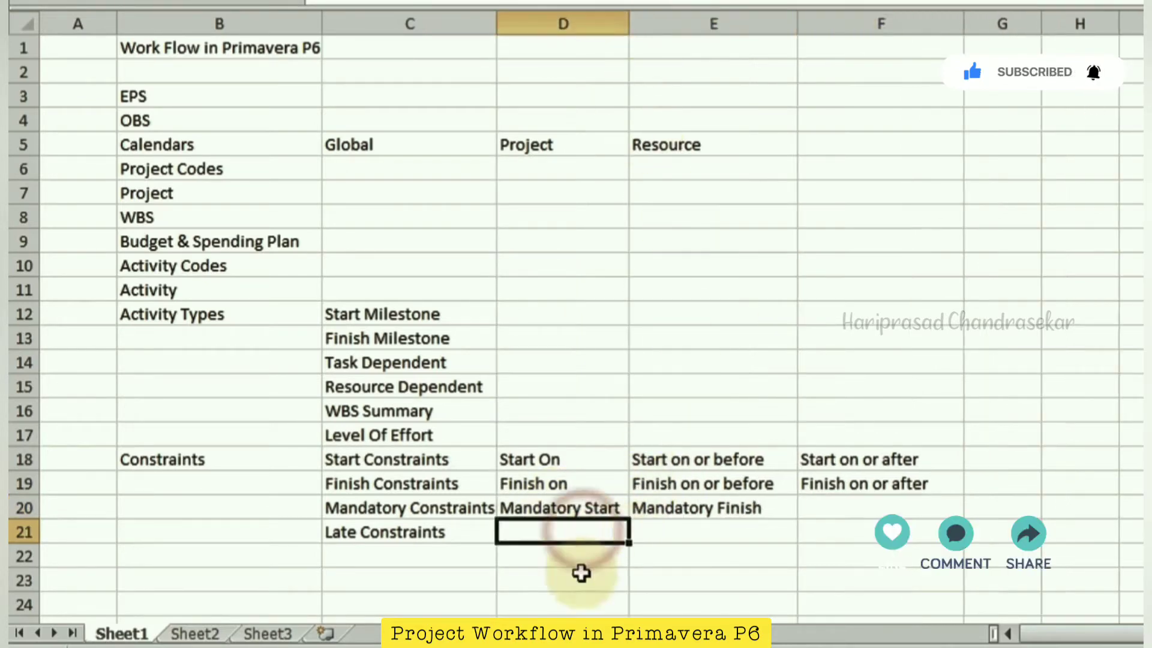
type("As ")
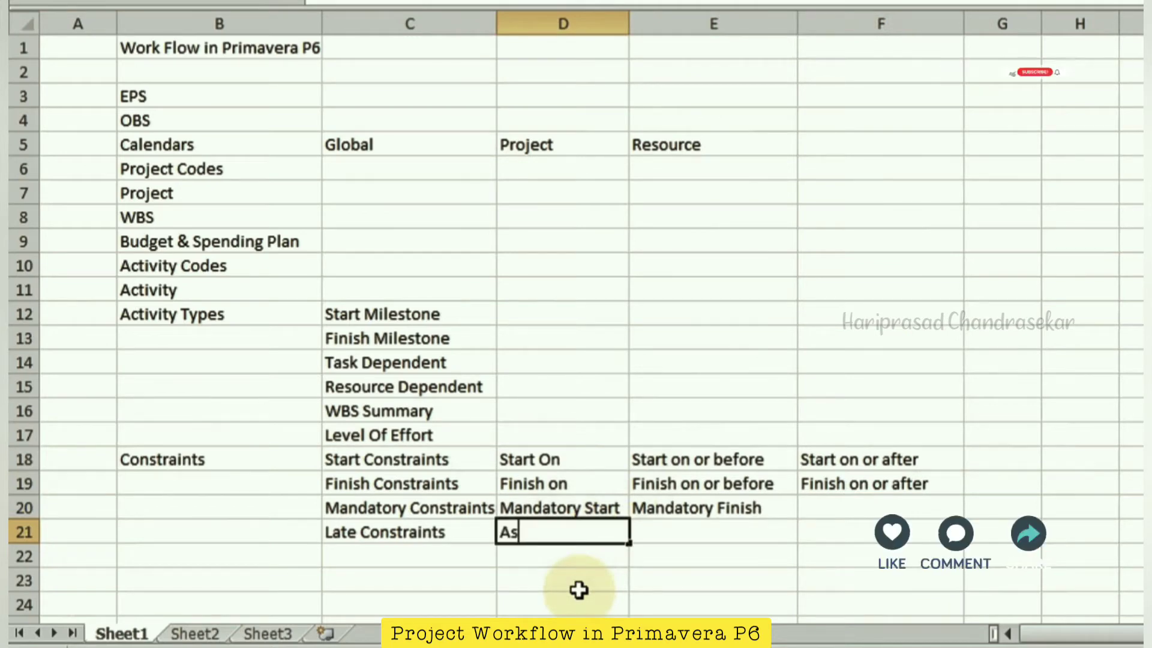
type("Lat")
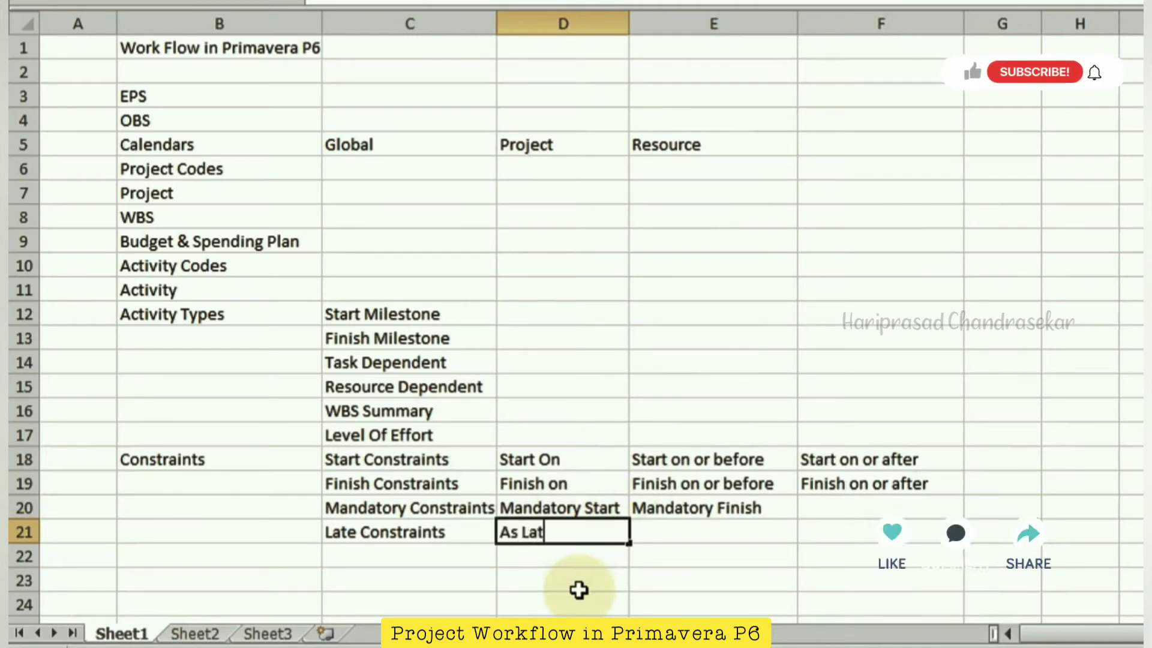
type("e as possi")
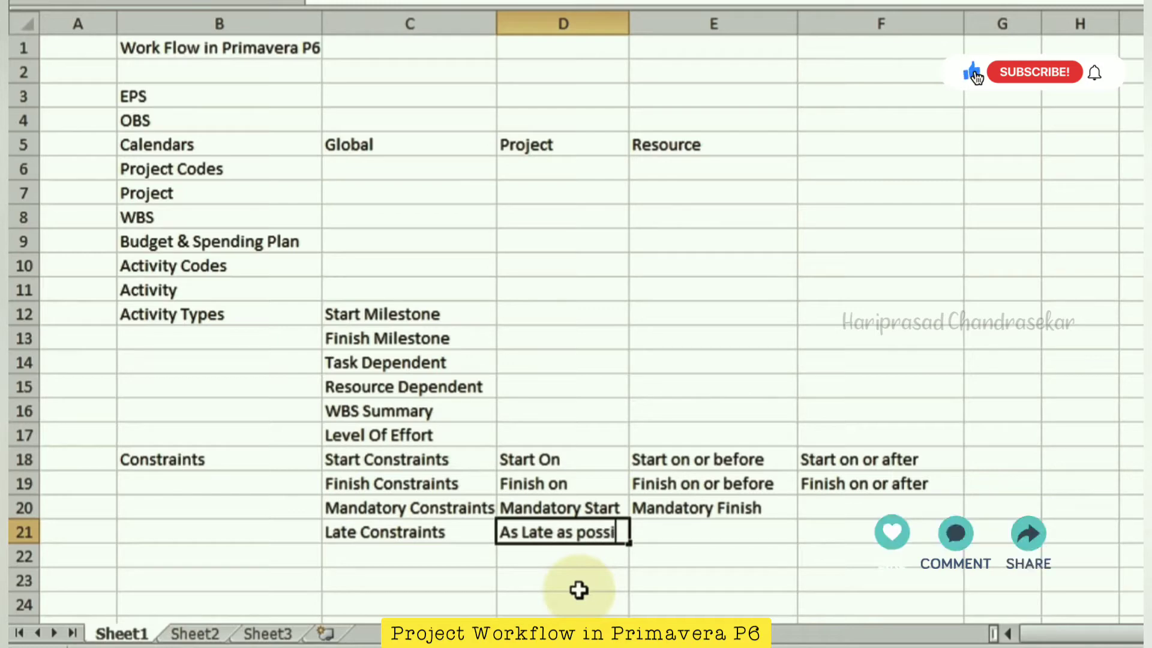
type("ble")
key("Tab")
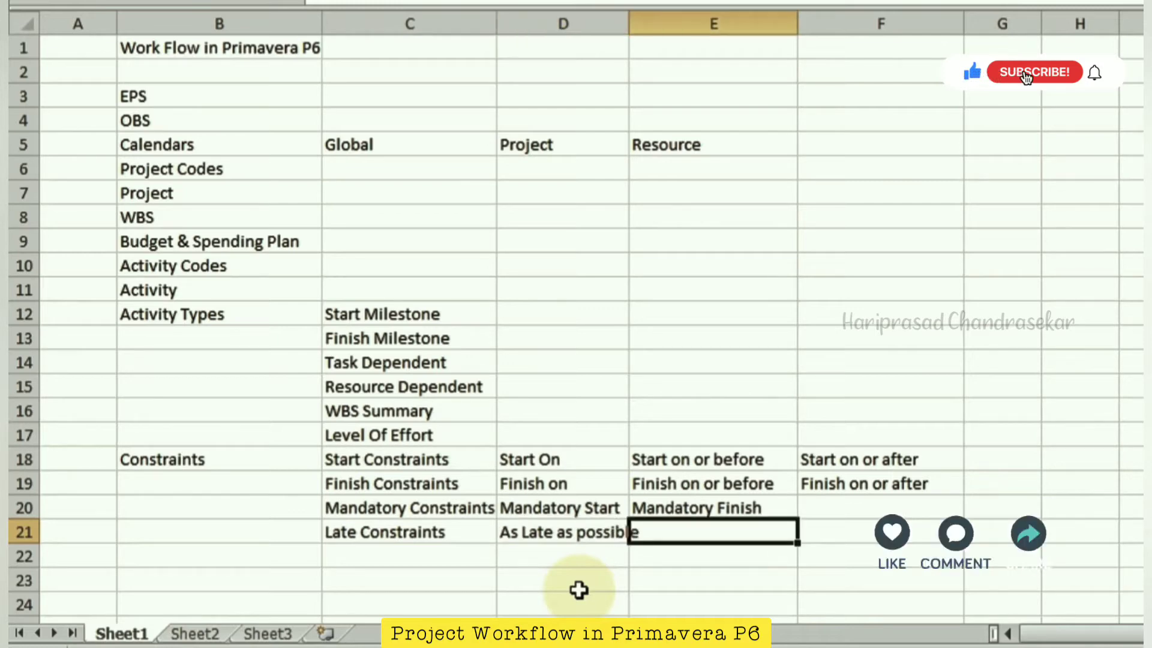
left_click_drag(629, 23, 660, 23)
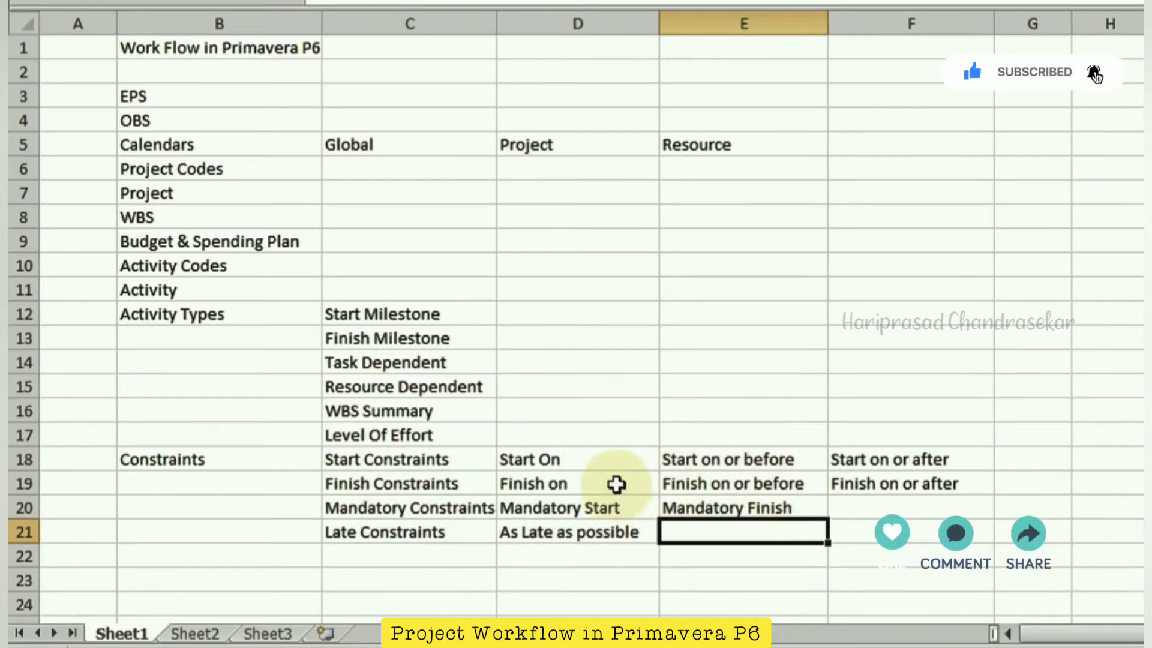
Enter Relations in cell B22, with Predecessors in cell C22 and Successors in cell C23.
left_click(241, 559)
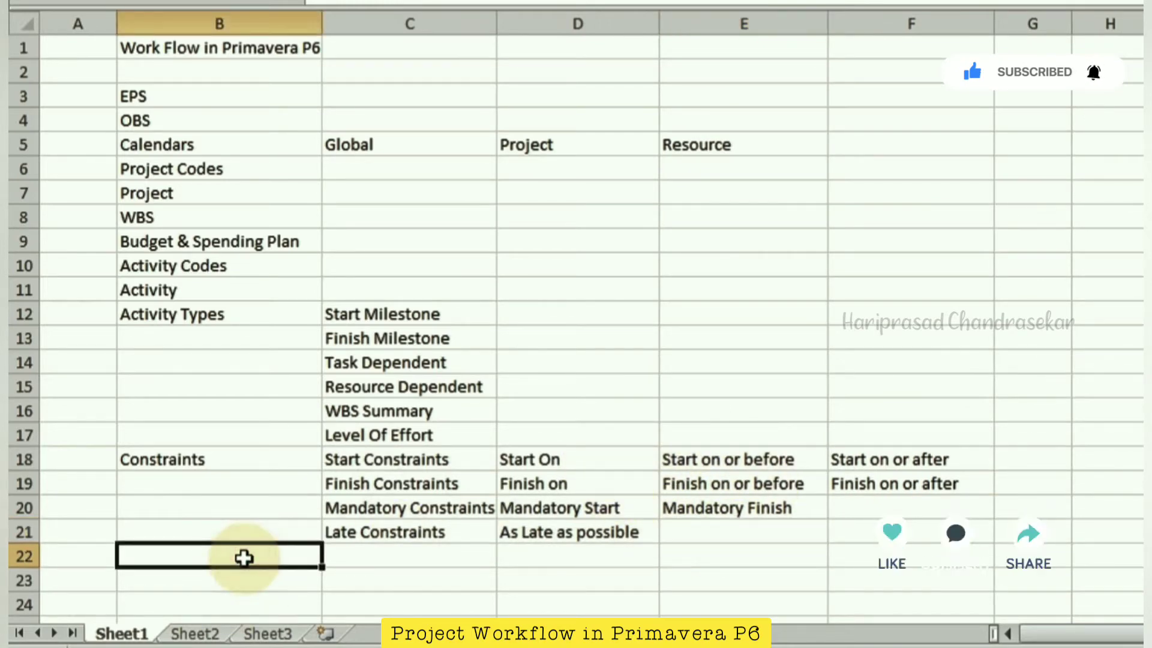
type("Rela")
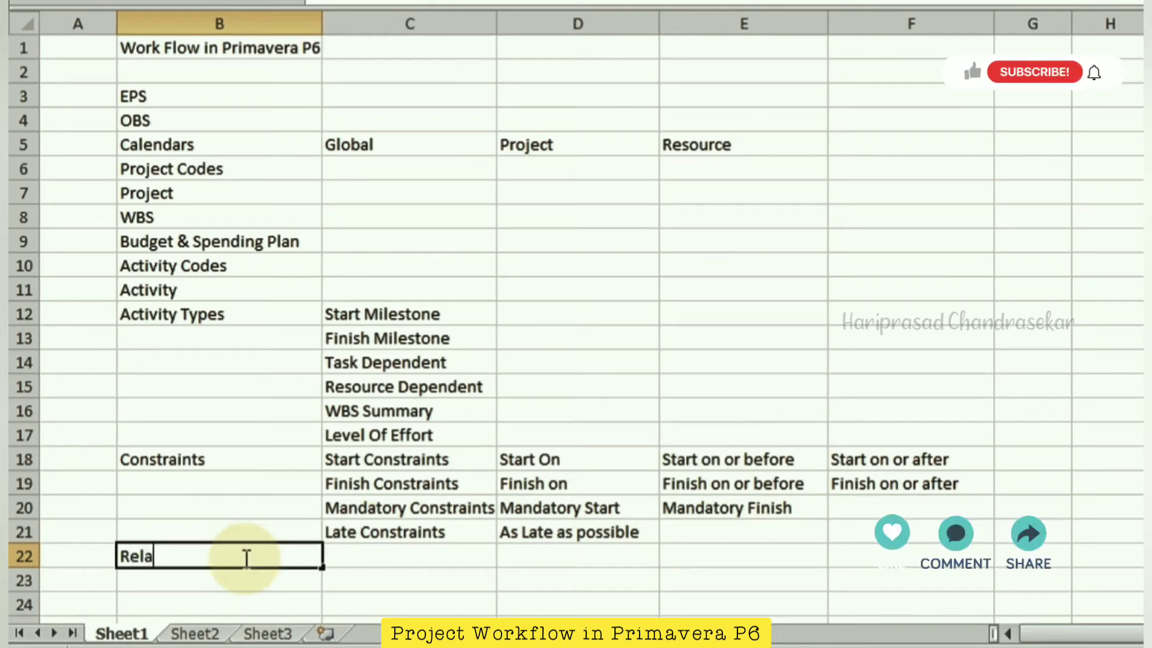
type("tions")
key("Tab")
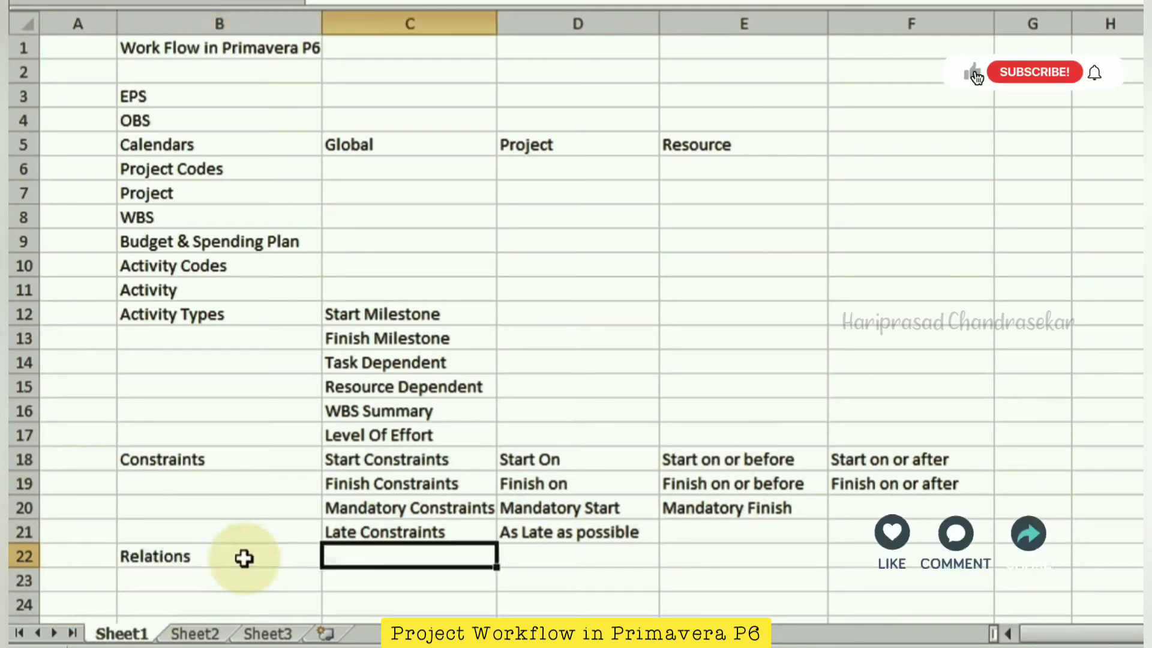
type("Predec")
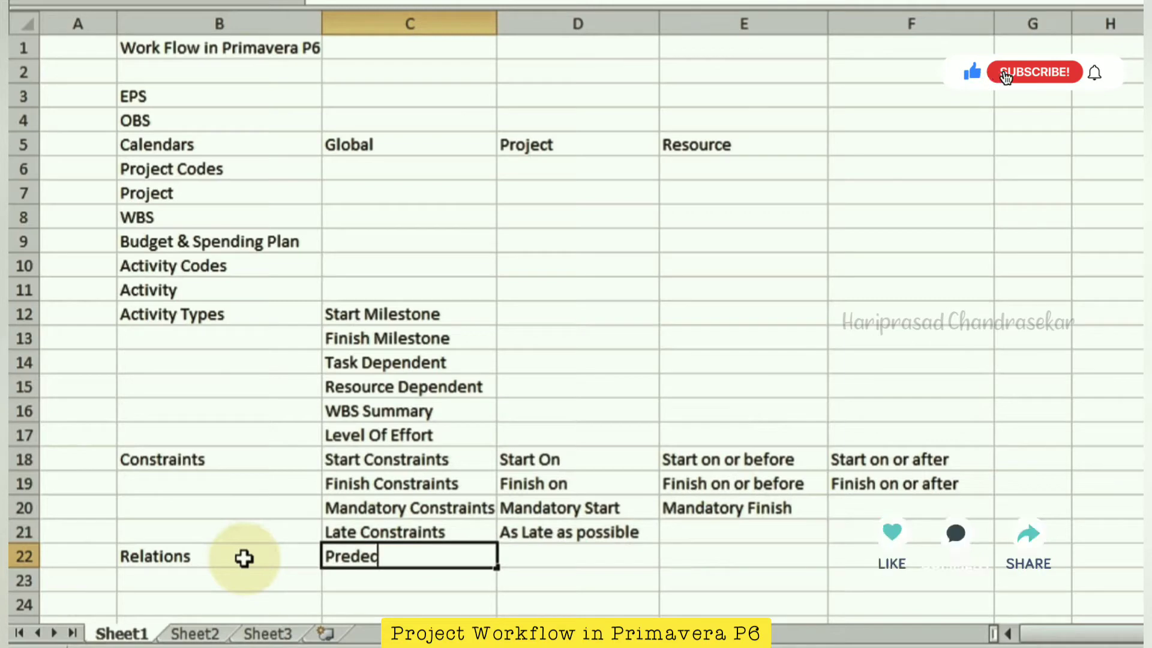
type("essors")
key("Return")
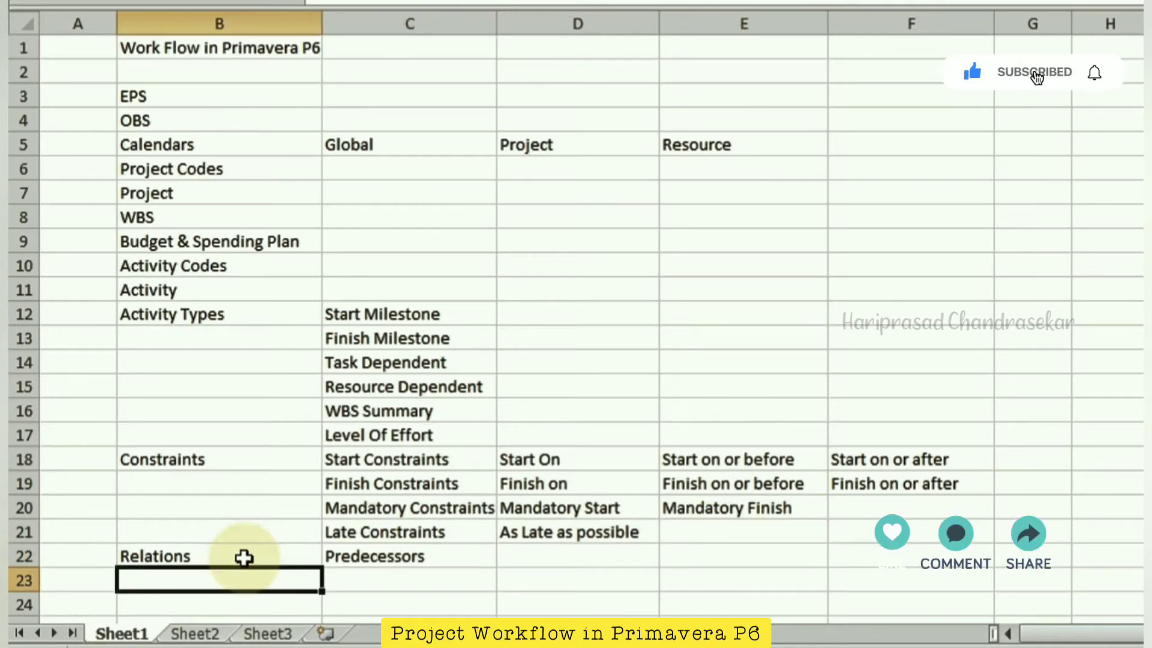
type("Succes")
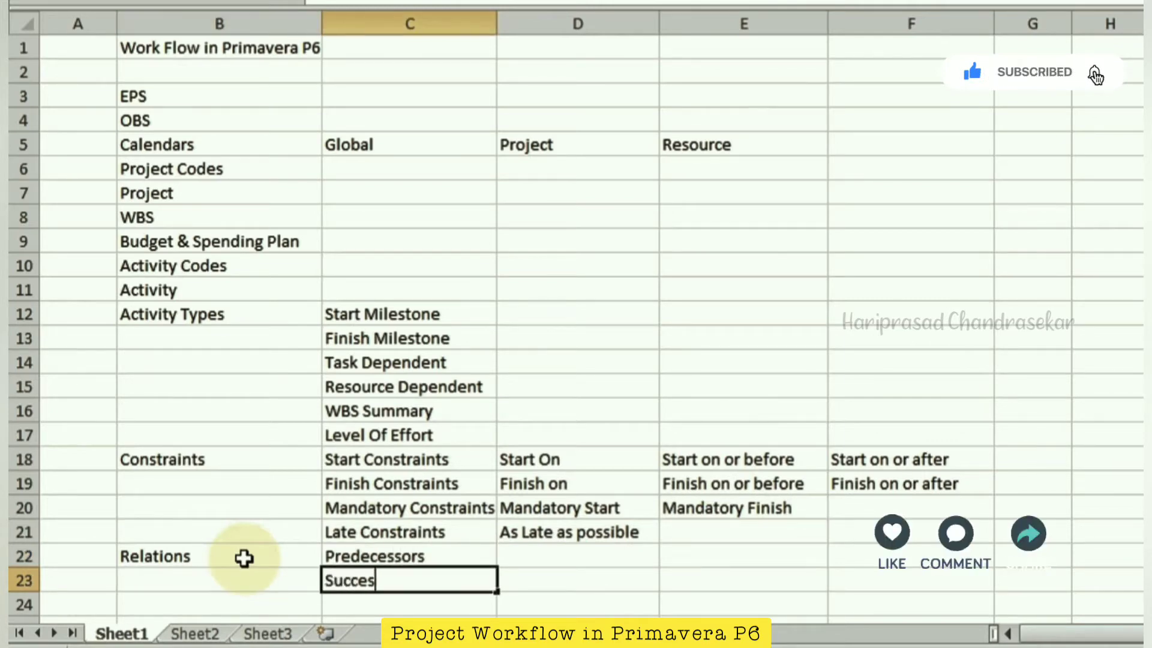
type("sors")
key("Tab")
Enter the heading Relation Types in cell B24, below Relations.
scroll(258, 552, "down", 1)
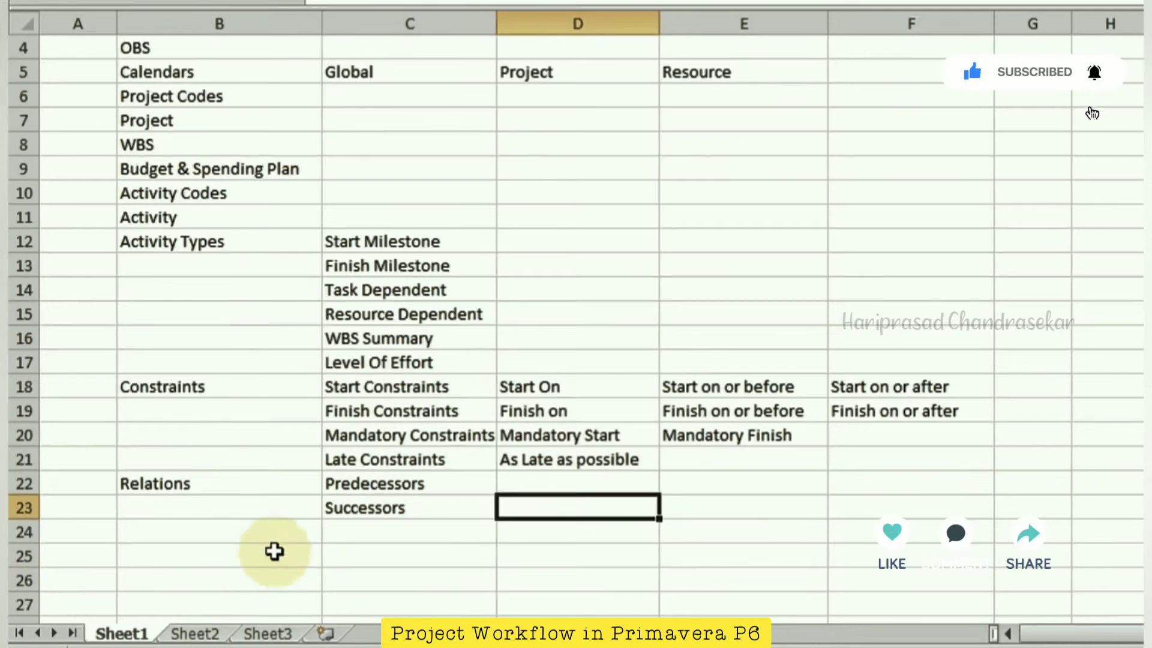
left_click(571, 483)
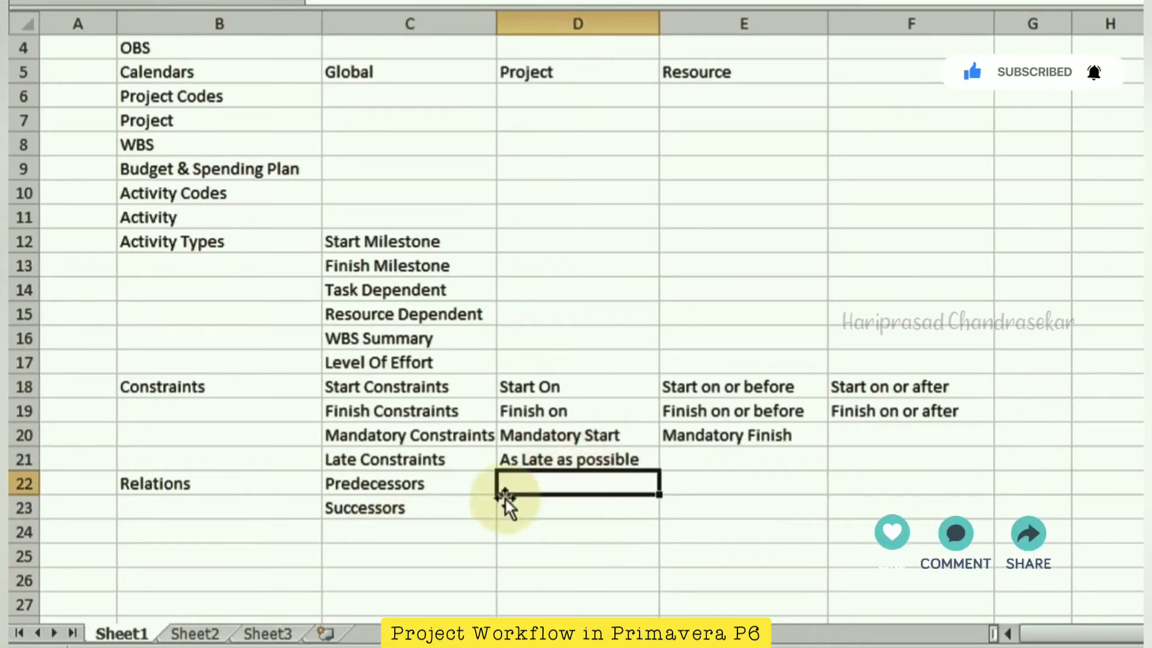
scroll(374, 525, "down", 2)
left_click(240, 387)
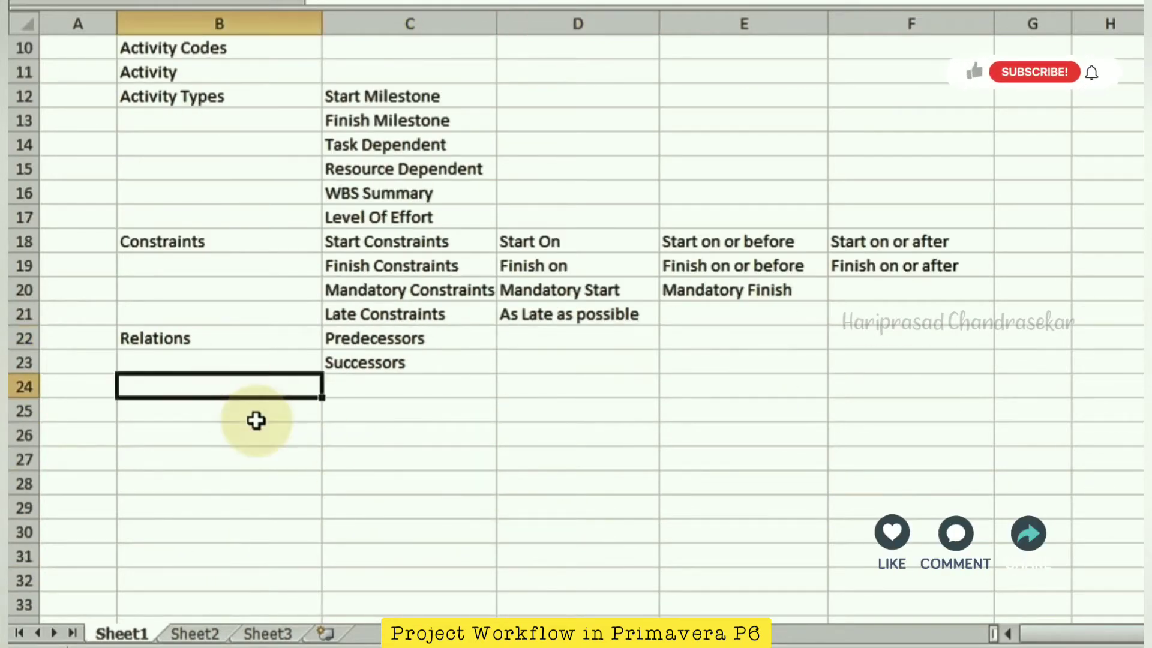
type("Relat")
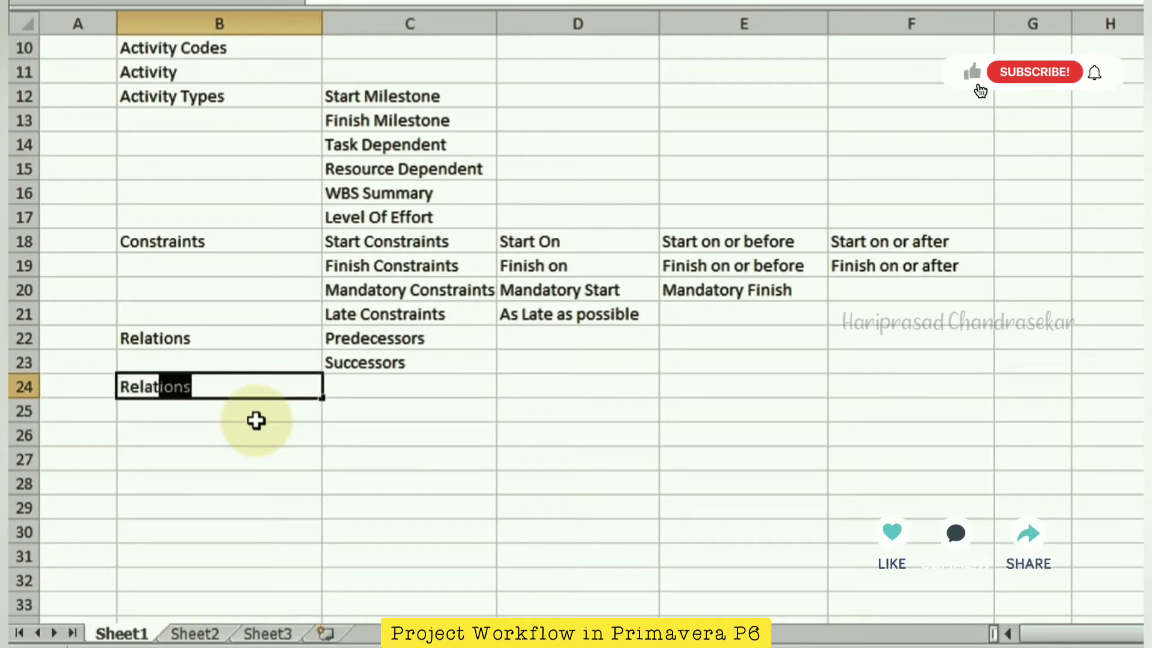
type("ion Types")
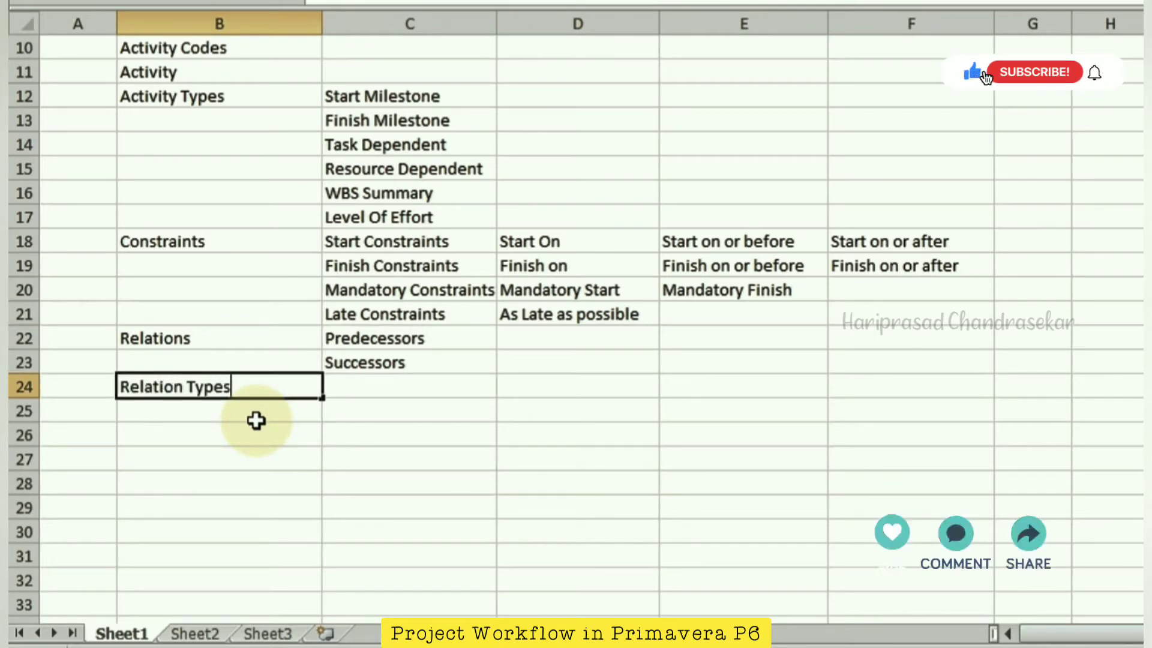
key("Tab")
Fill the Relation Types row with FS in C24, FF in D24, SF in E24 and SS in F24.
type("FS")
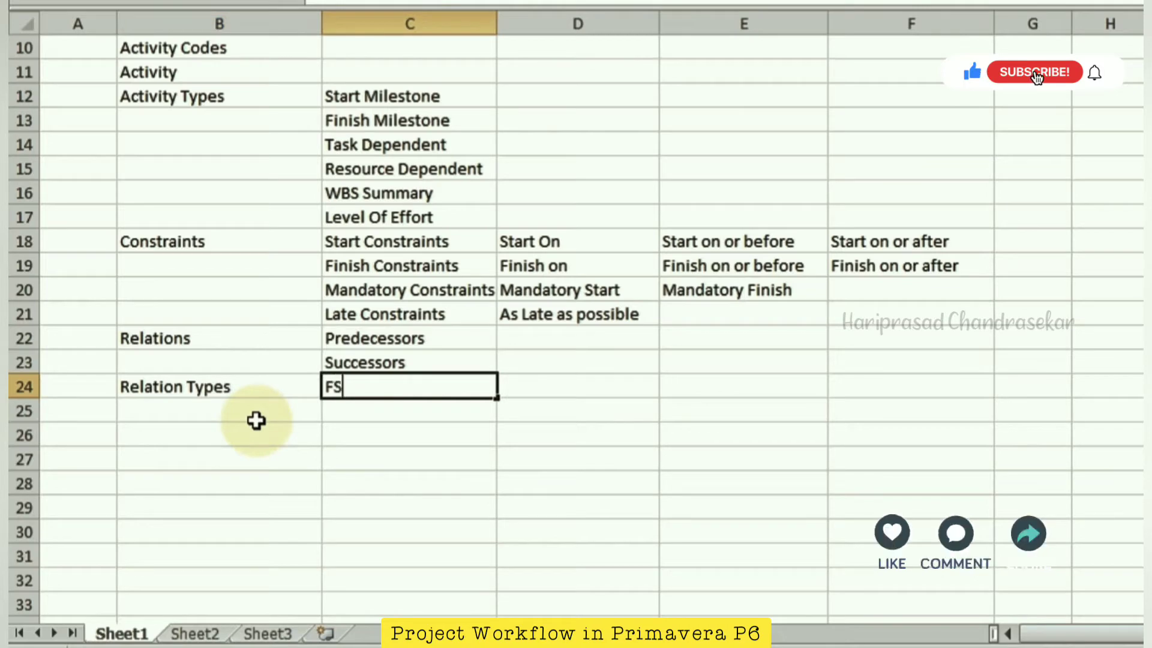
key("Tab")
type("FF")
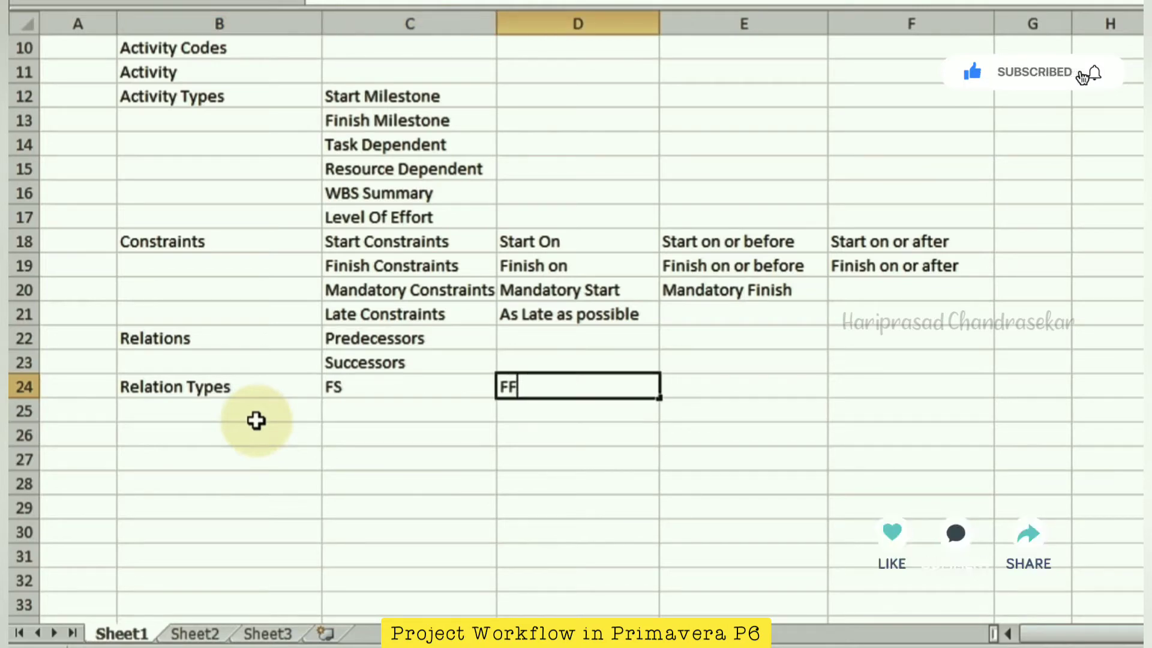
key("Tab")
type("SF")
key("Tab")
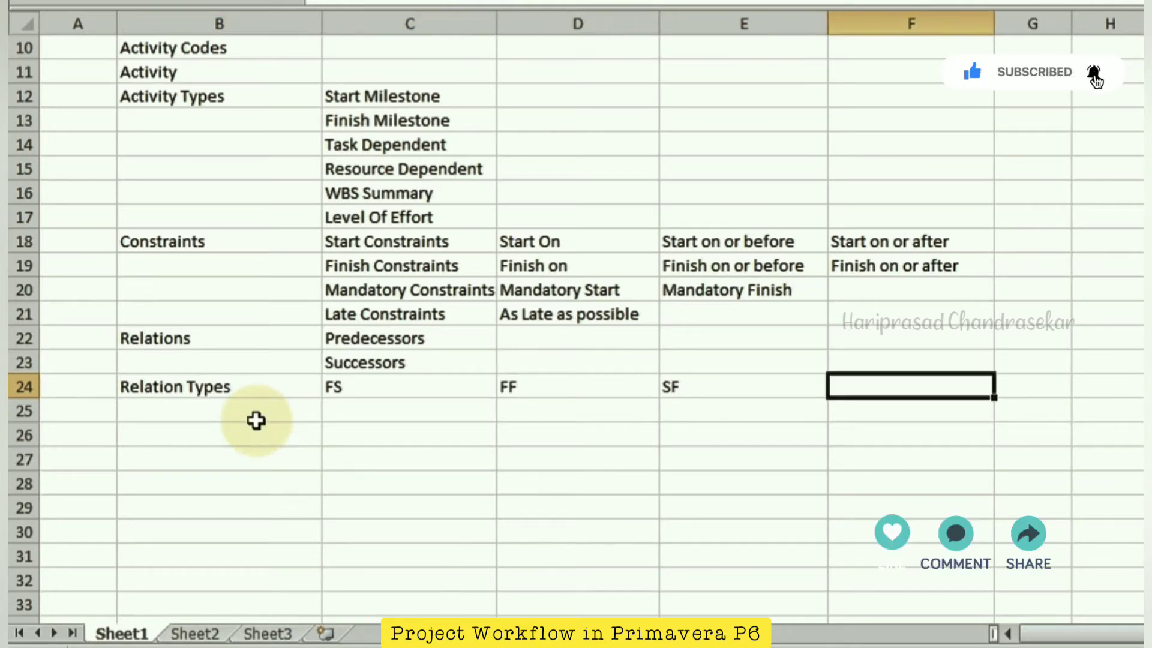
type("SS")
key("Tab")
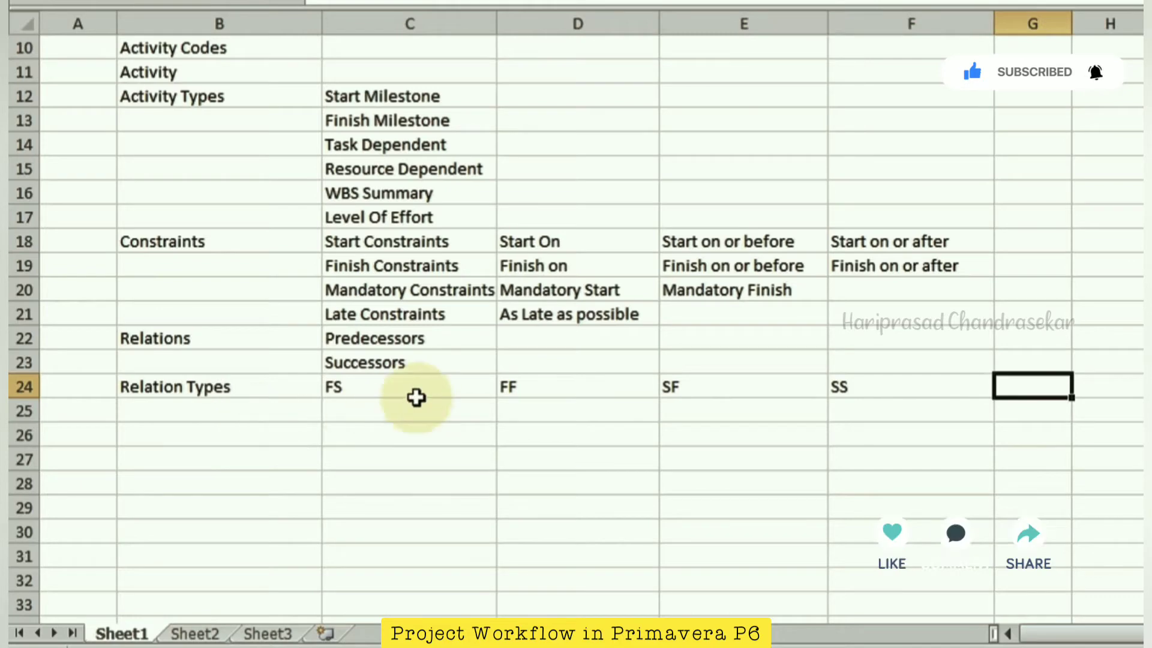
left_click(722, 384)
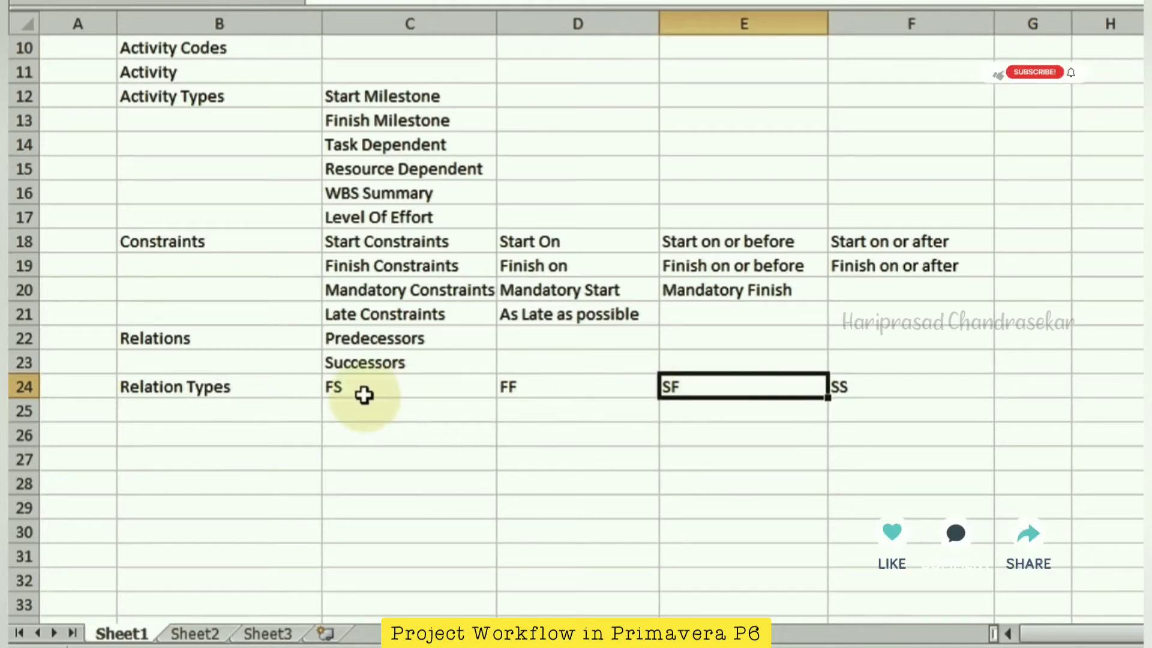
left_click(381, 387)
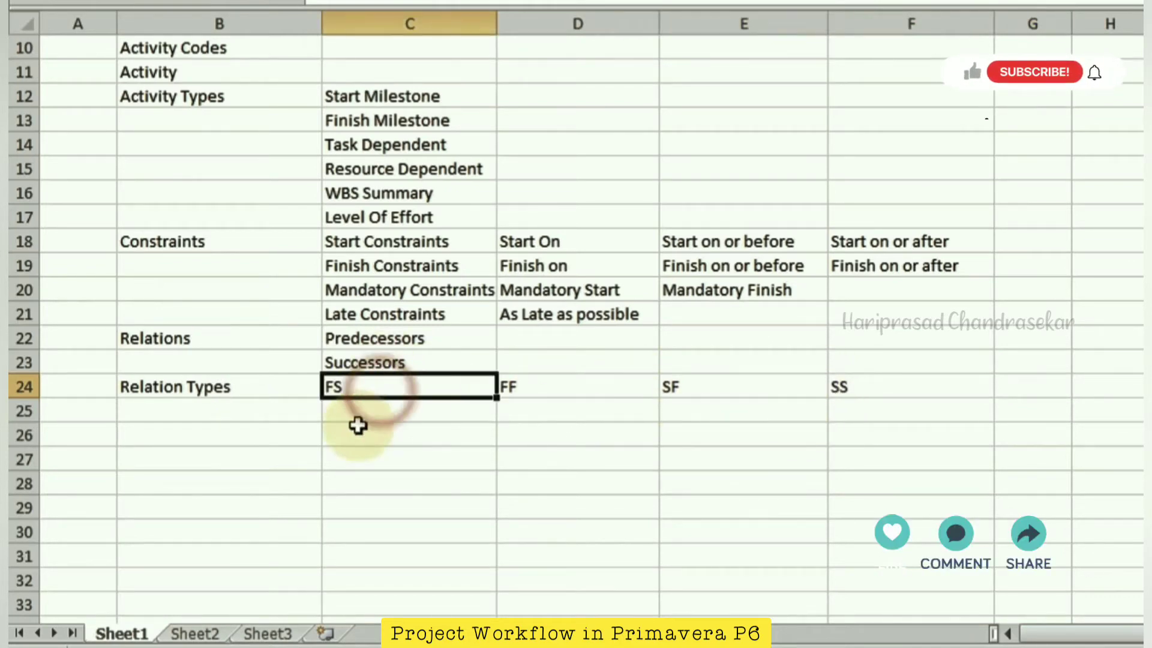
Enter Resources in cell B25, correcting the mistyped letter, and Labor in cell C25.
left_click(207, 414)
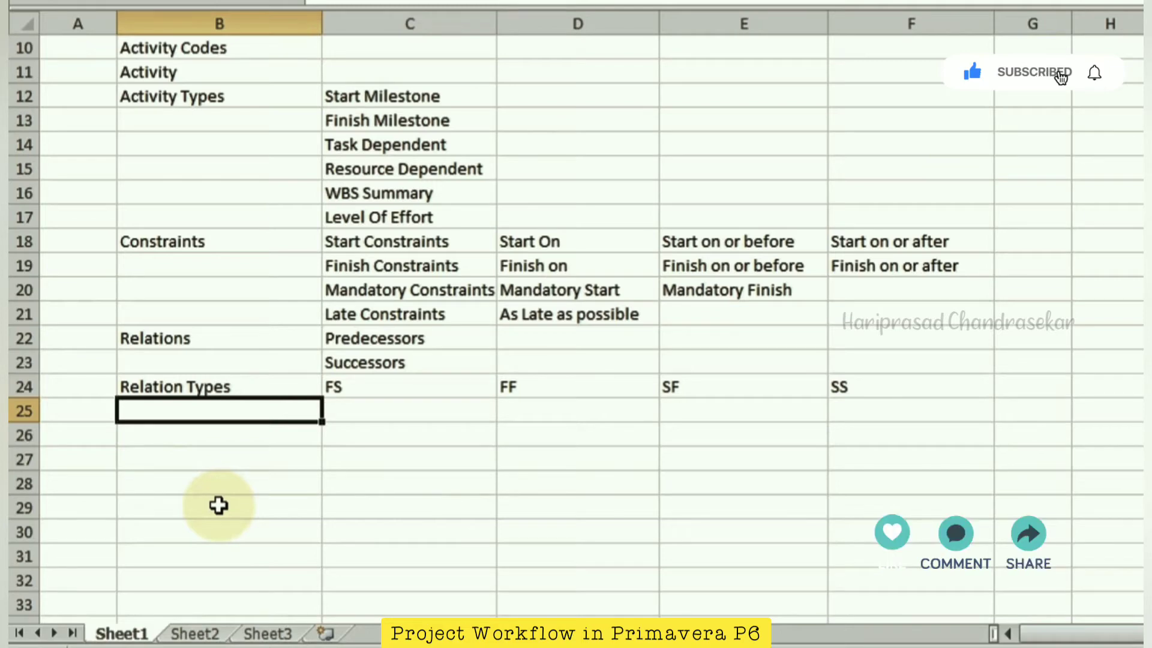
type("Resoy")
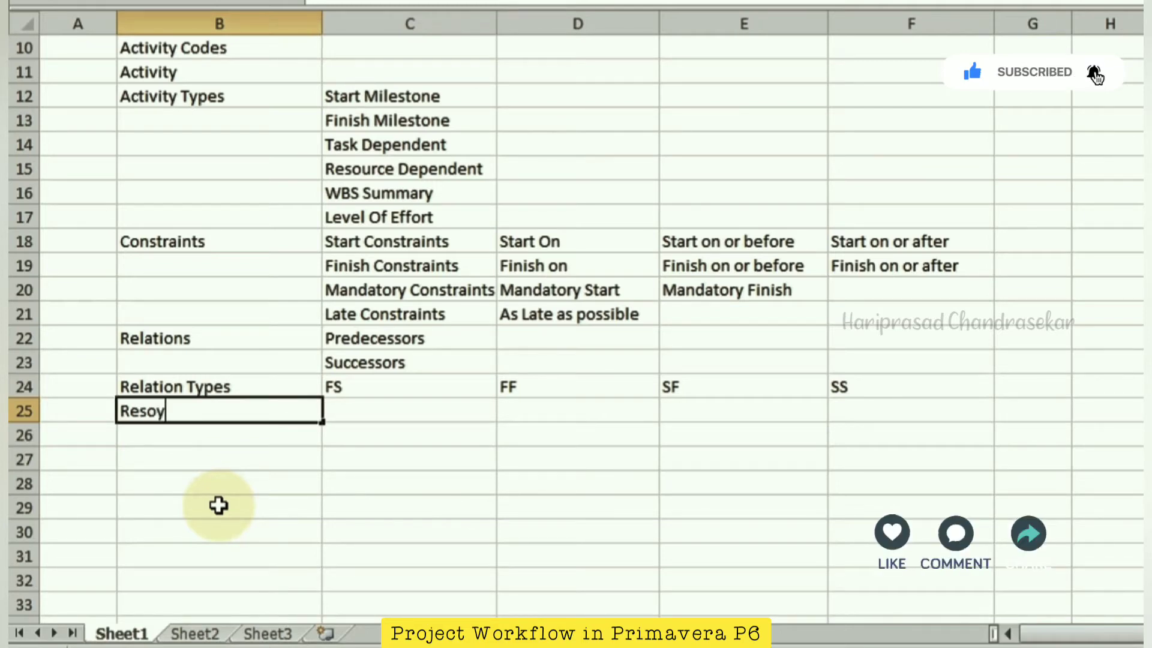
key("BackSpace")
type("urces")
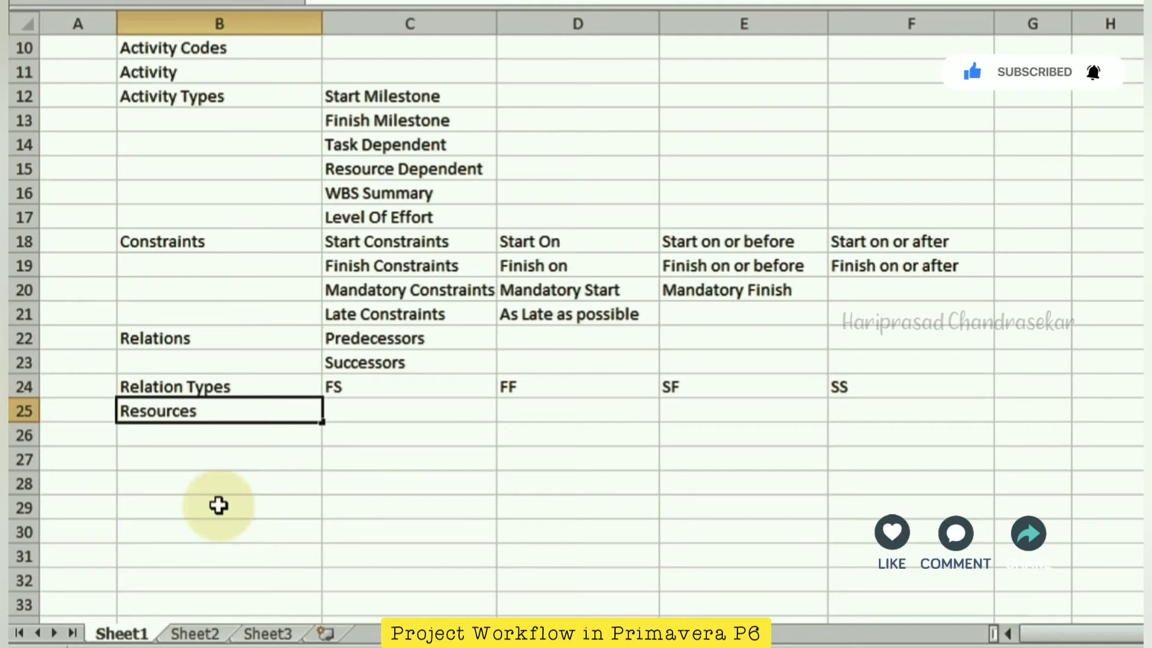
key("Tab")
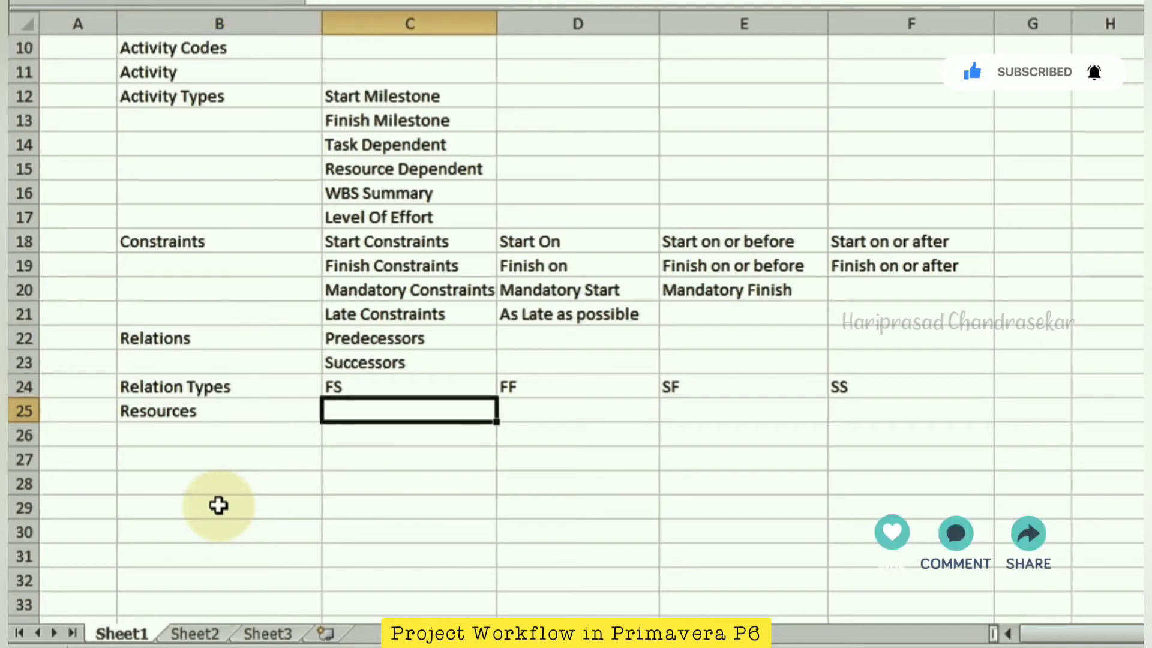
type("Labor")
key("Tab")
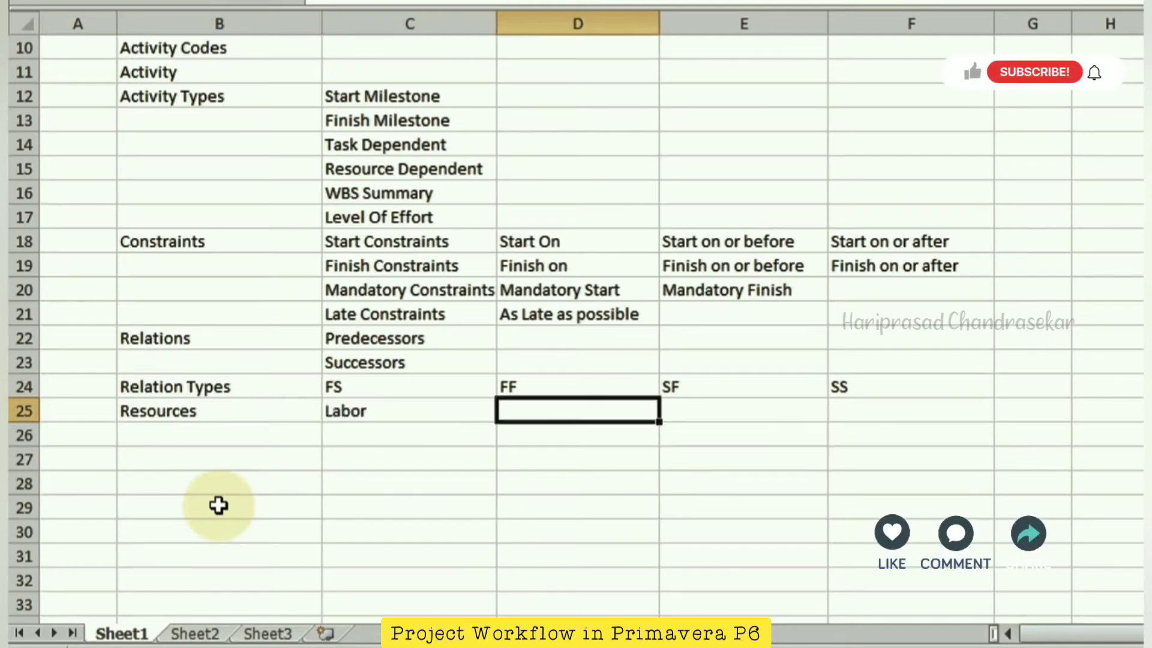
Complete the Resources row with Non Labor in cell D25 and Material in cell E25.
type("Non Lan")
key("BackSpace")
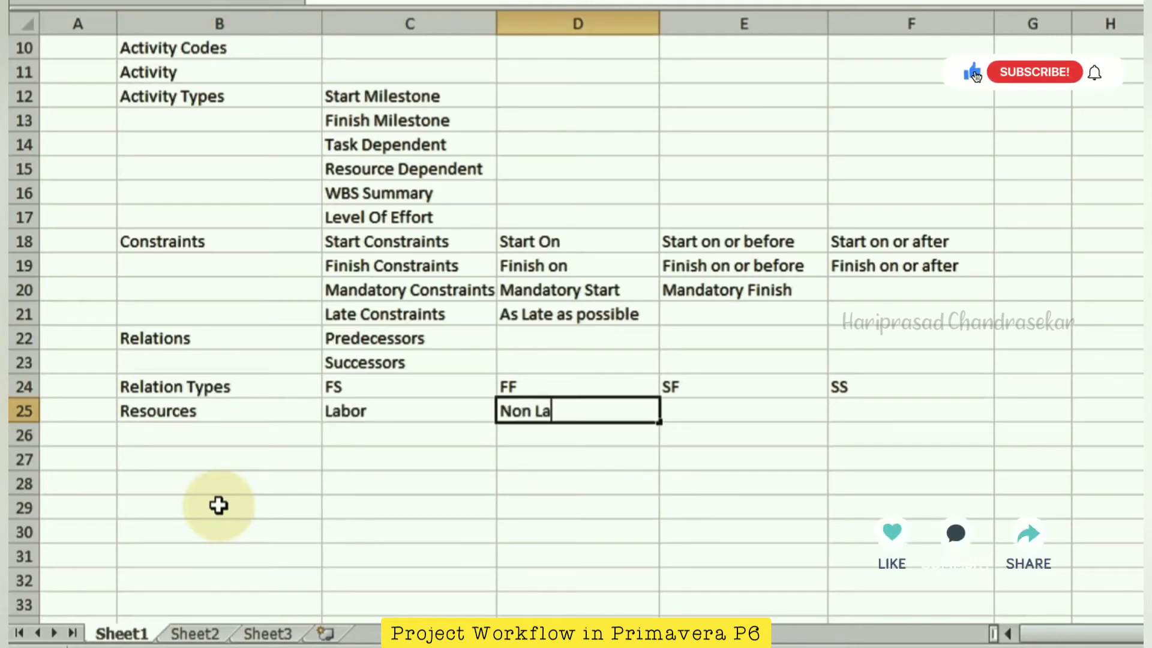
key("Tab")
type("Material")
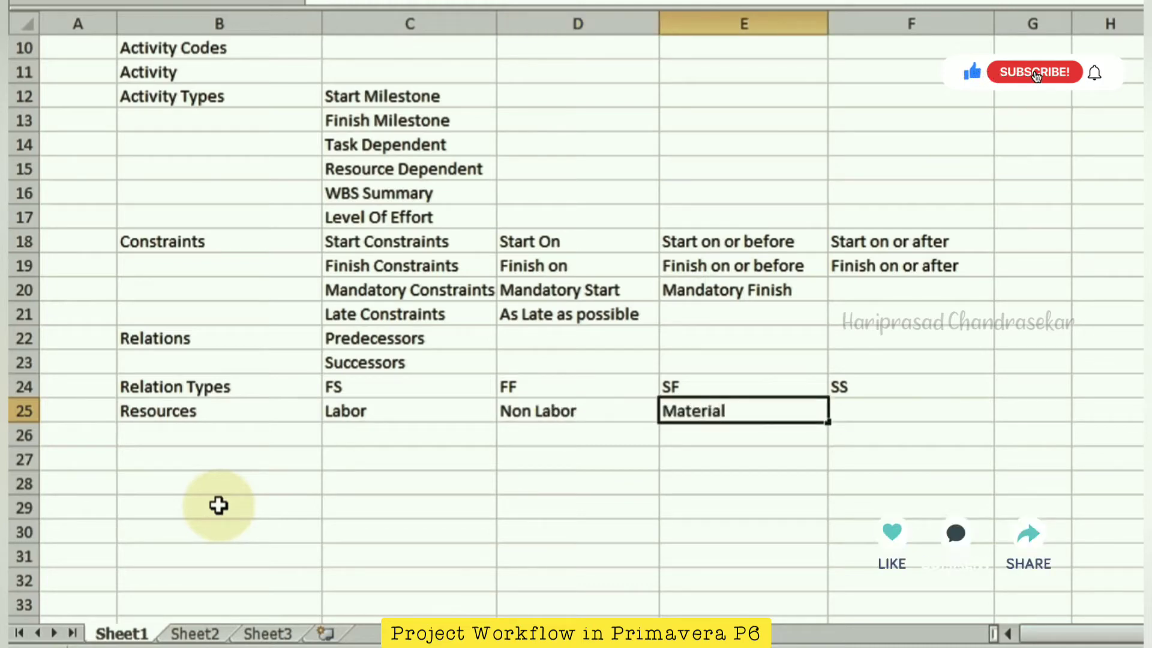
key("Tab")
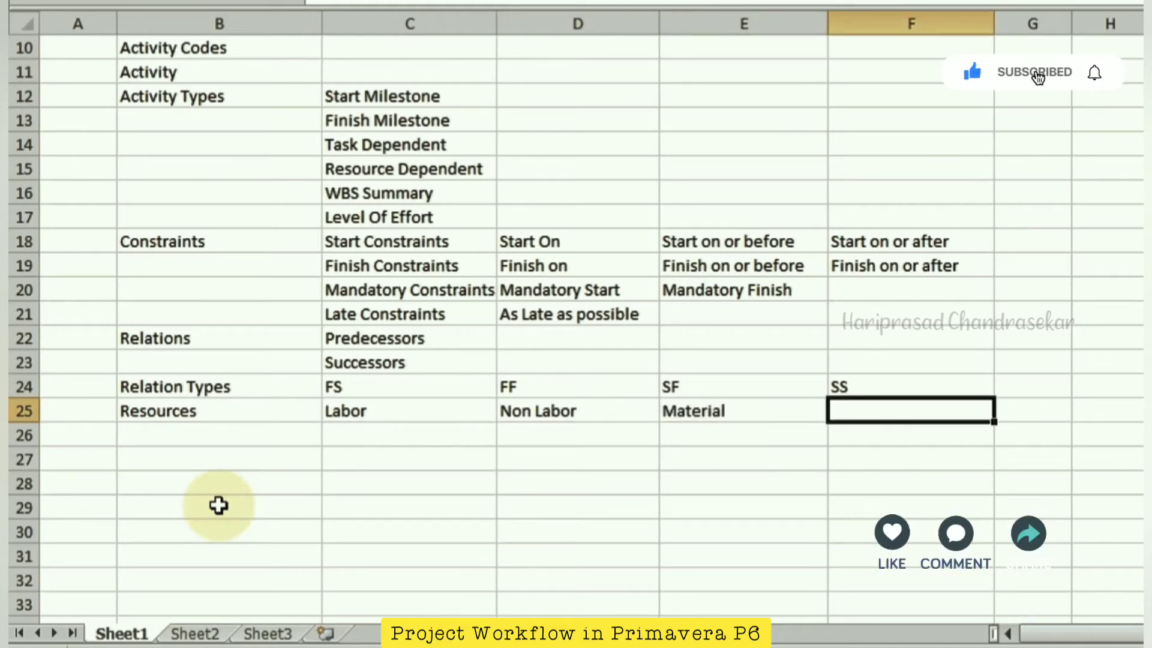
Enter Resource Codes in cell B26 and Roles in cell B27, below Resources.
left_click(246, 446)
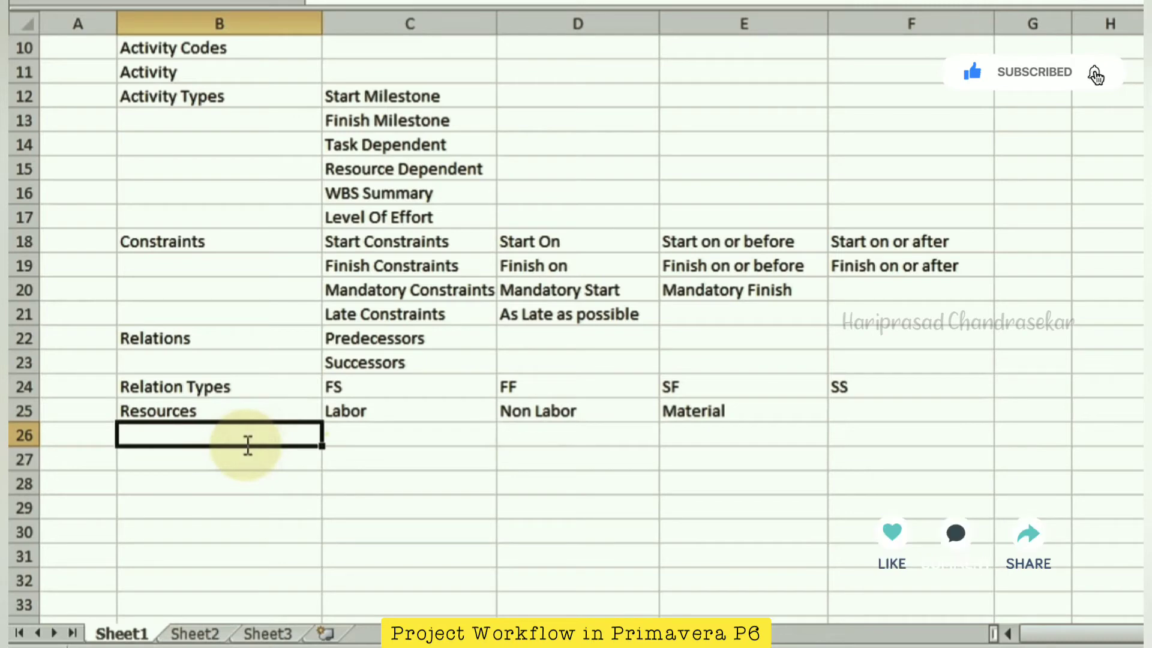
type("Resource C")
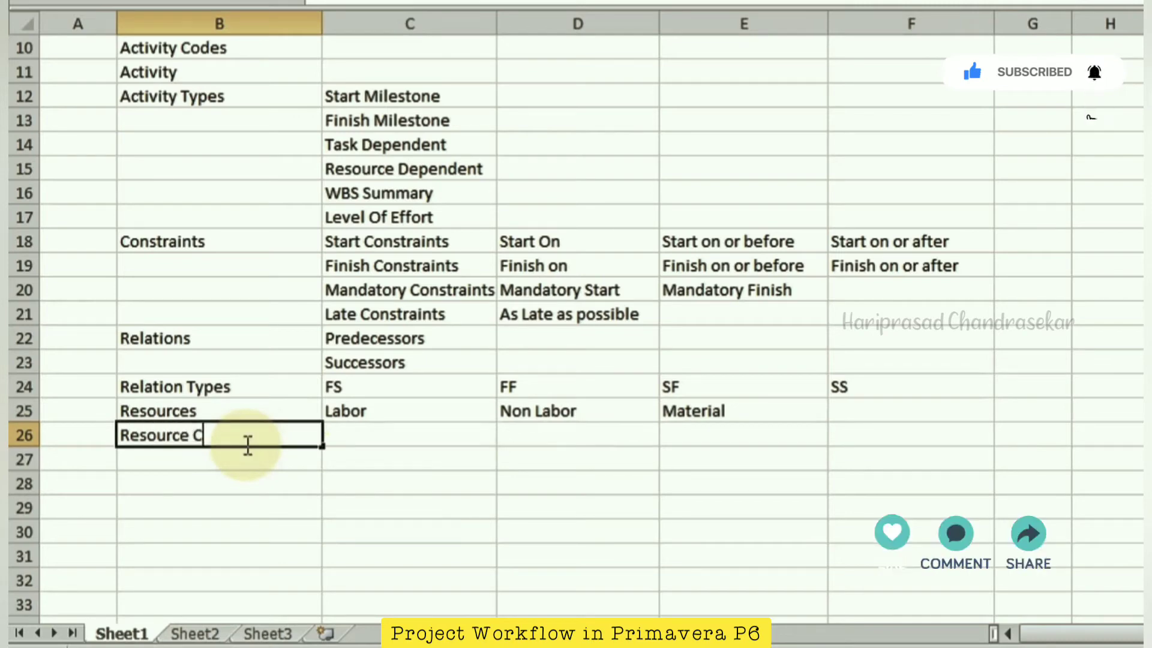
type("odes")
key("Tab")
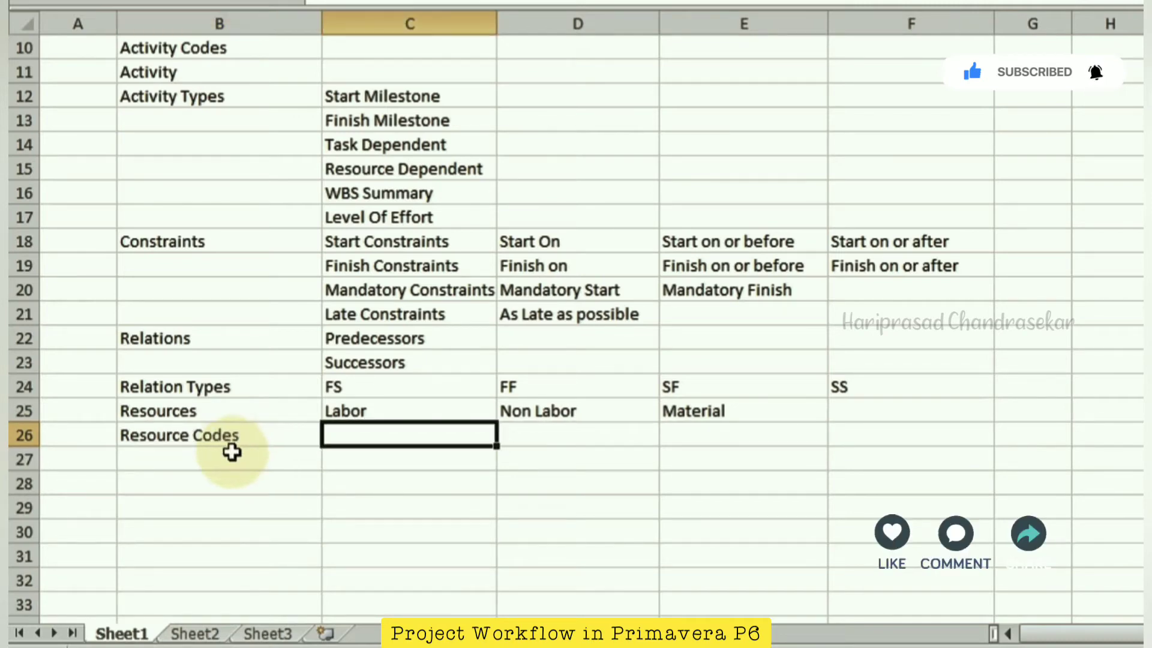
key("Return")
type("Roles")
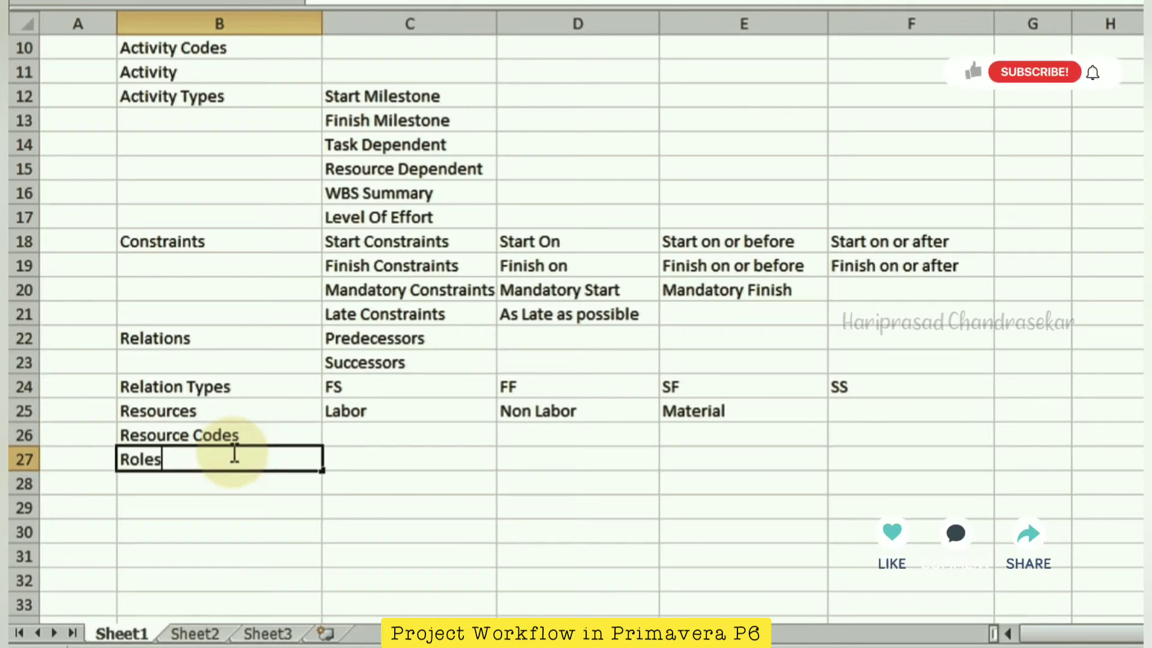
key("Tab")
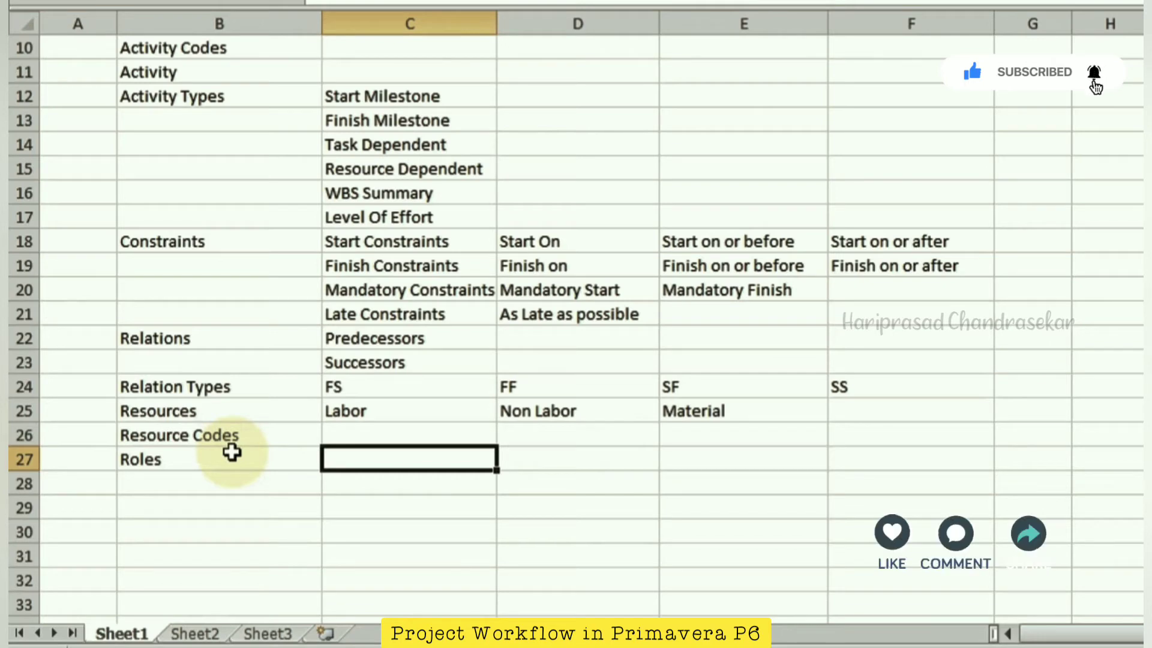
Enter Resource Curves in cell B28 and Linear in cell C28.
left_click(192, 486)
type("R")
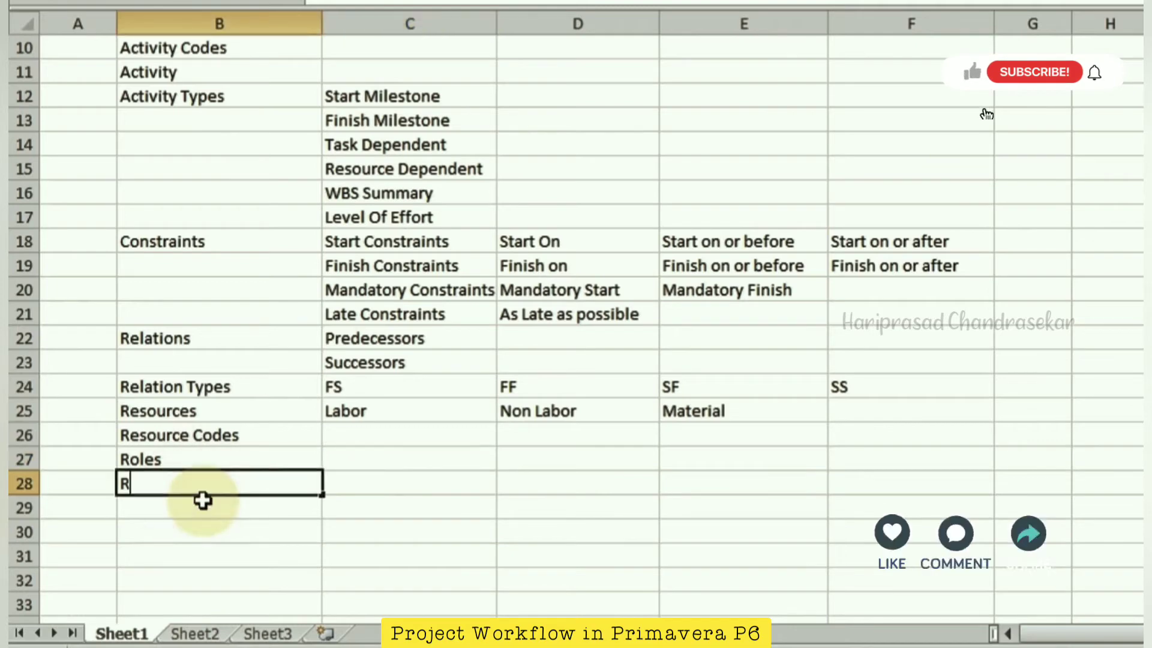
type("esource")
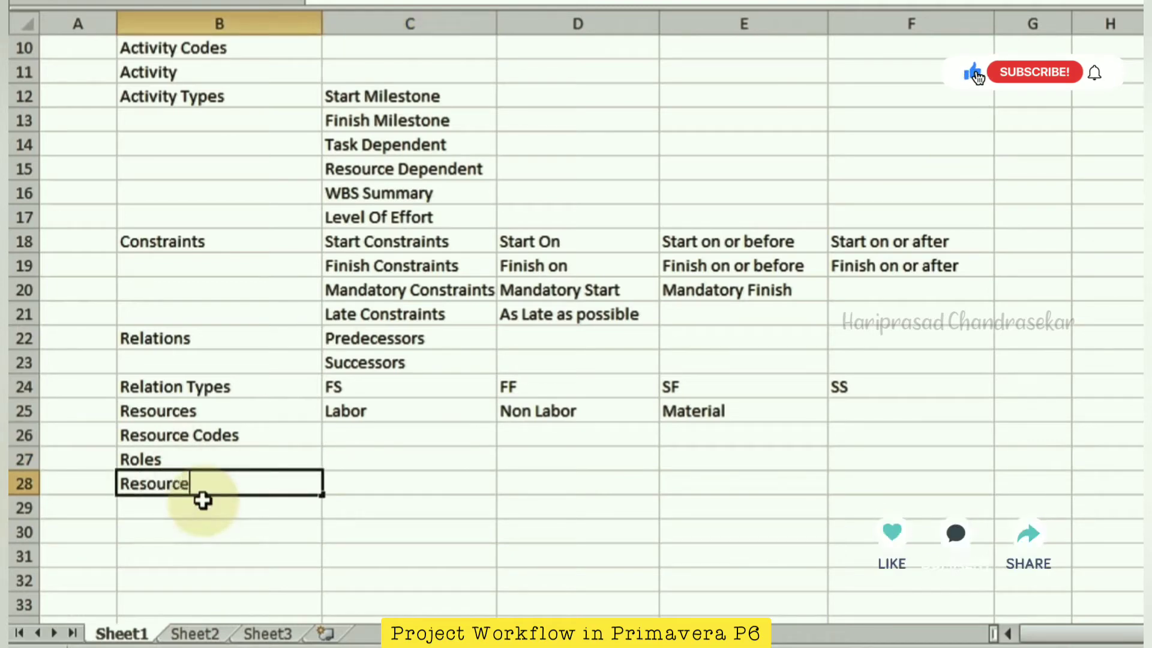
type("C C")
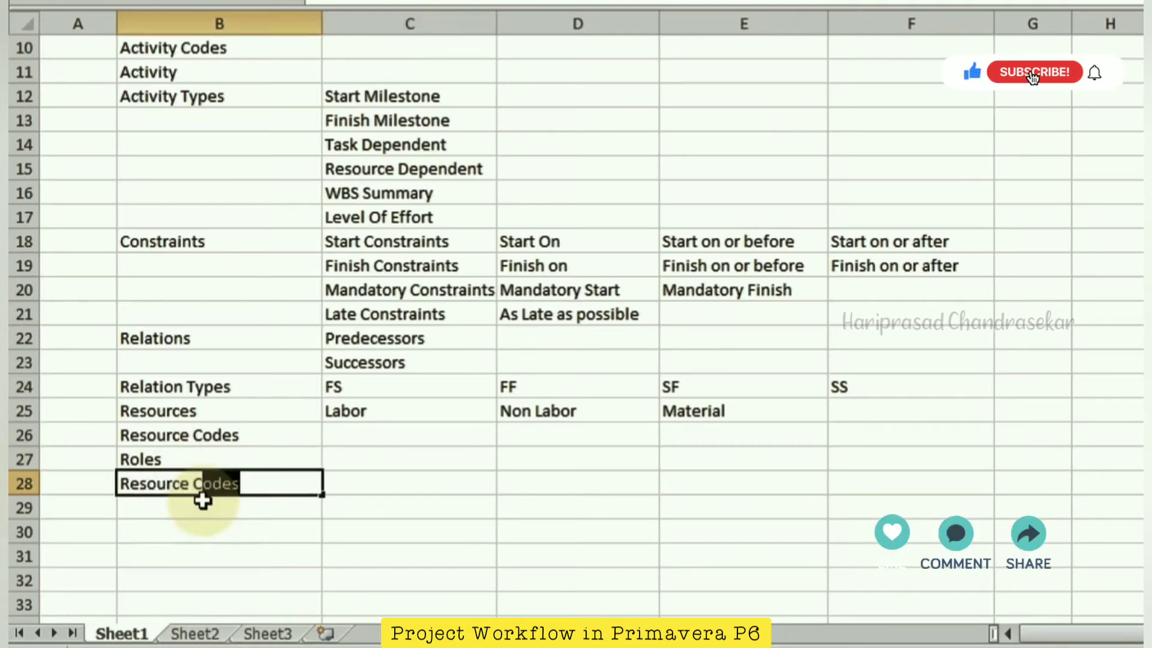
type("urves")
key("Tab")
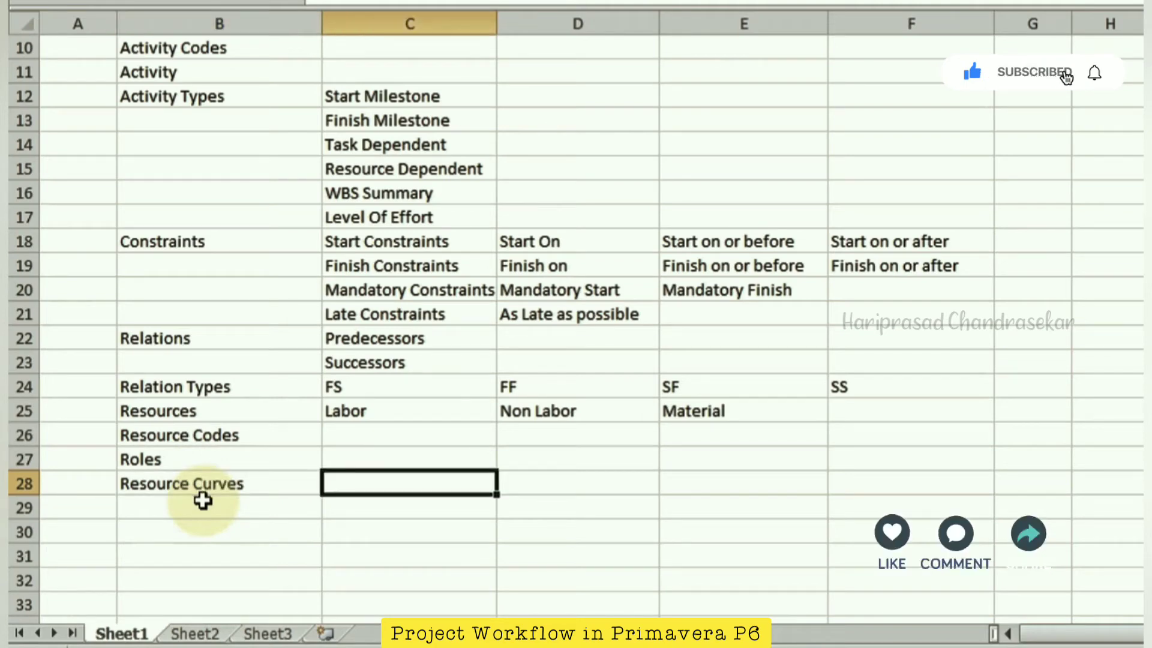
type("Linear")
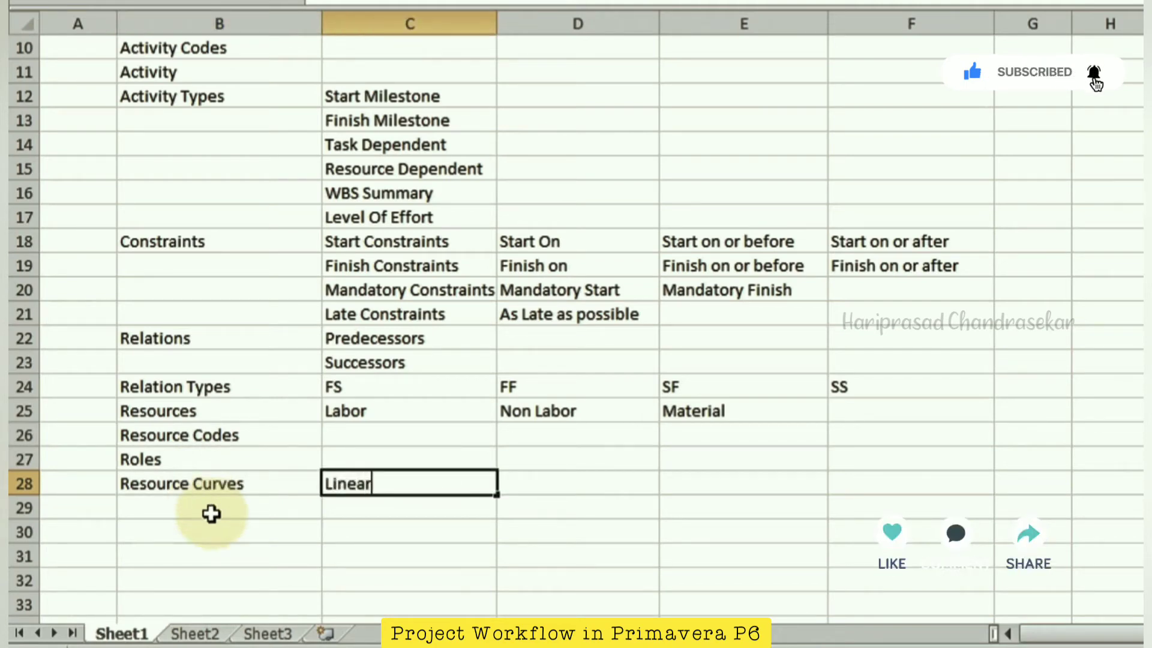
key("Tab")
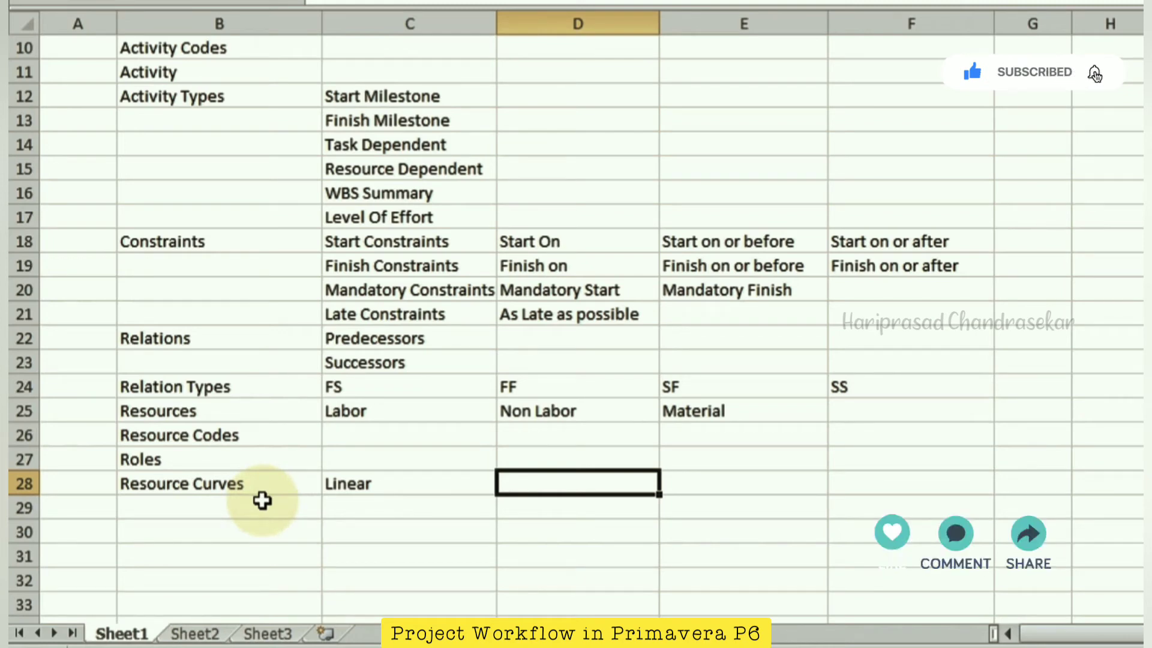
Enter Scheduling in cell B29 and Baseline in cell B30, below Resource Curves.
scroll(262, 500, "down", 1)
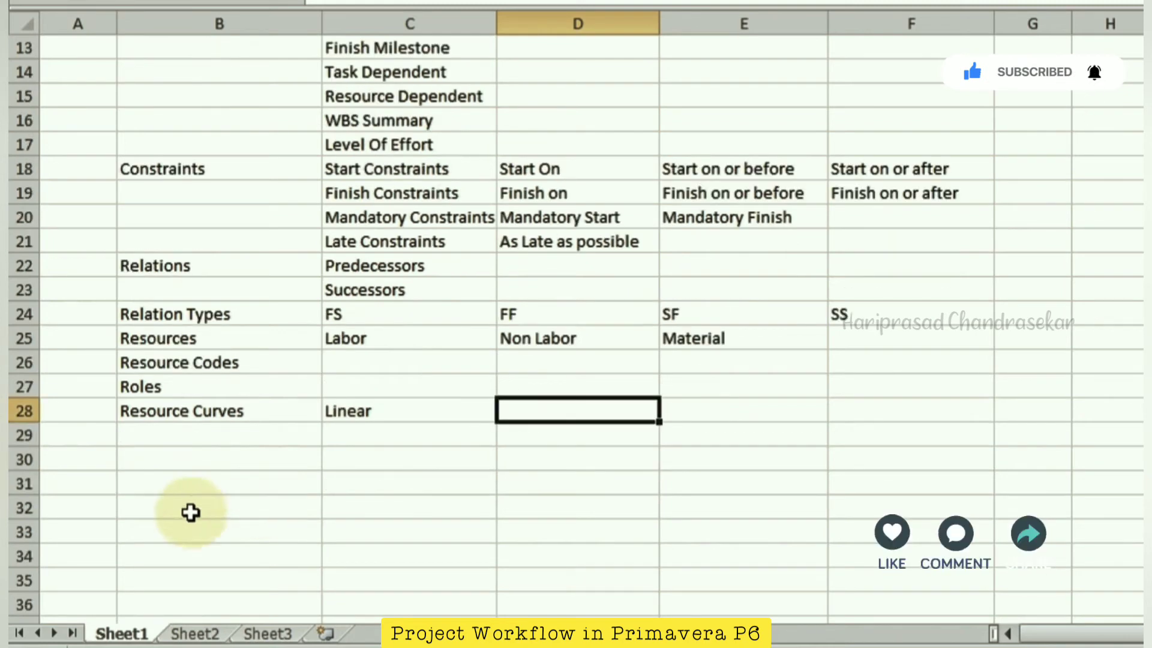
left_click(182, 430)
type("Sched")
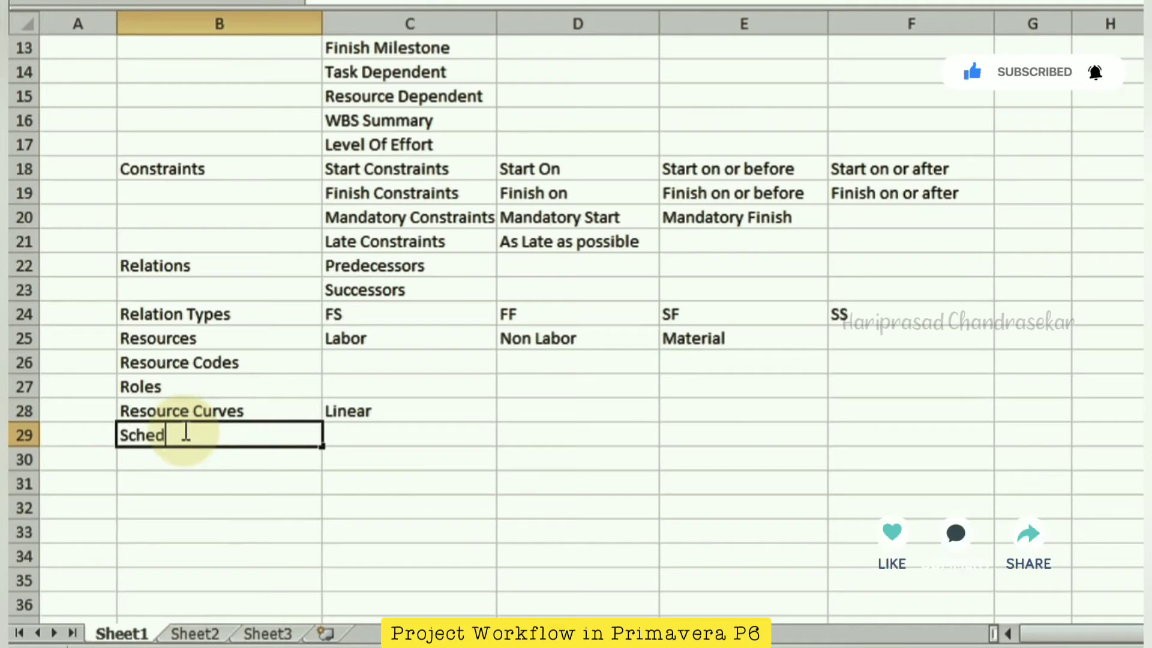
type("uling")
key("Tab")
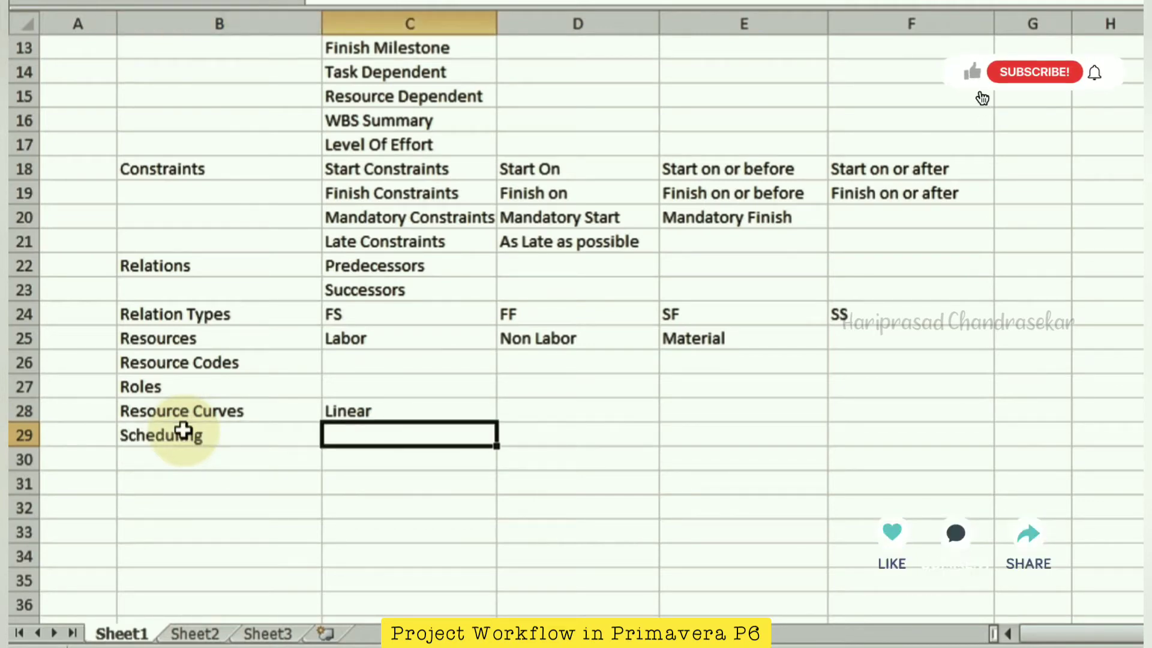
left_click(189, 460)
type("B")
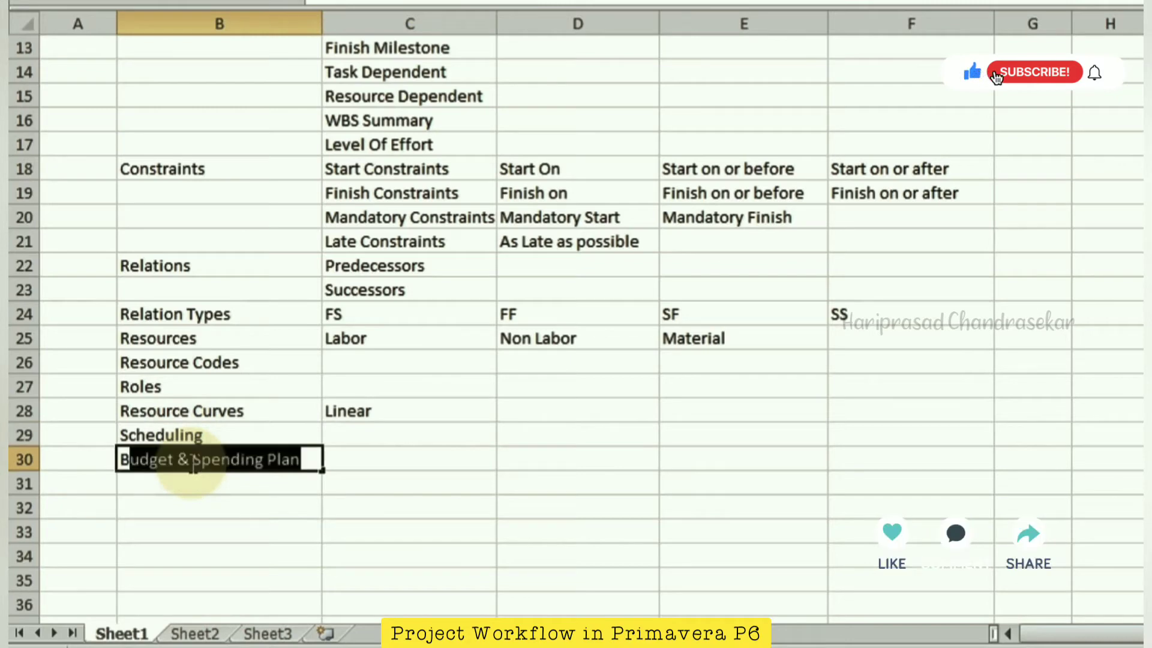
type("aseline")
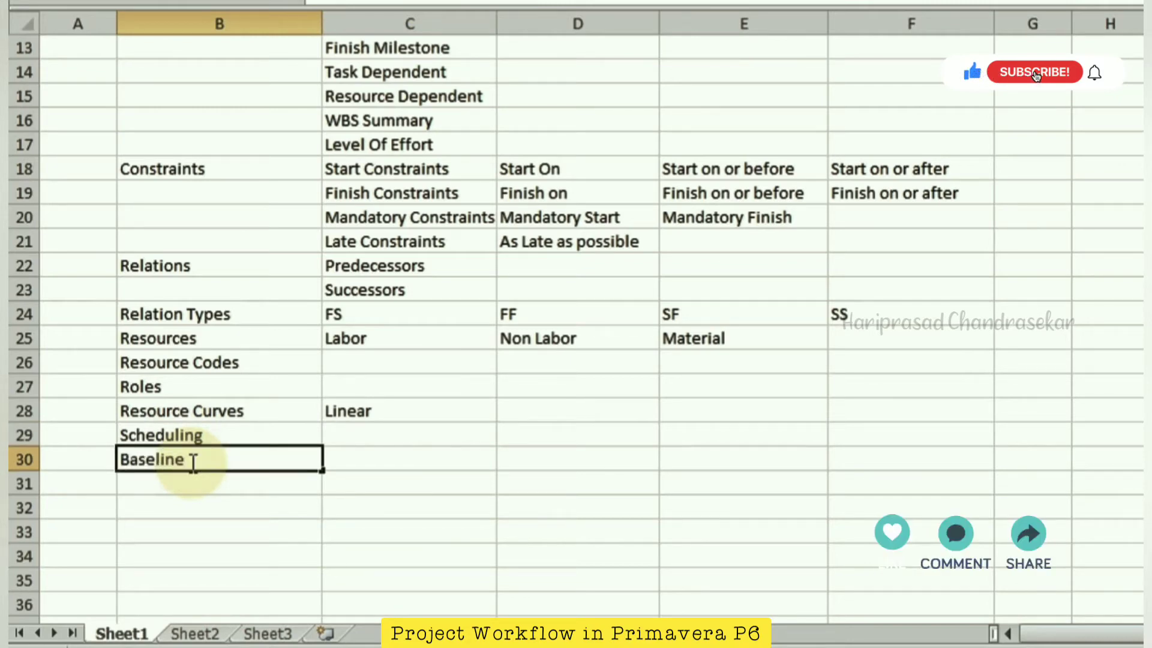
key("Tab")
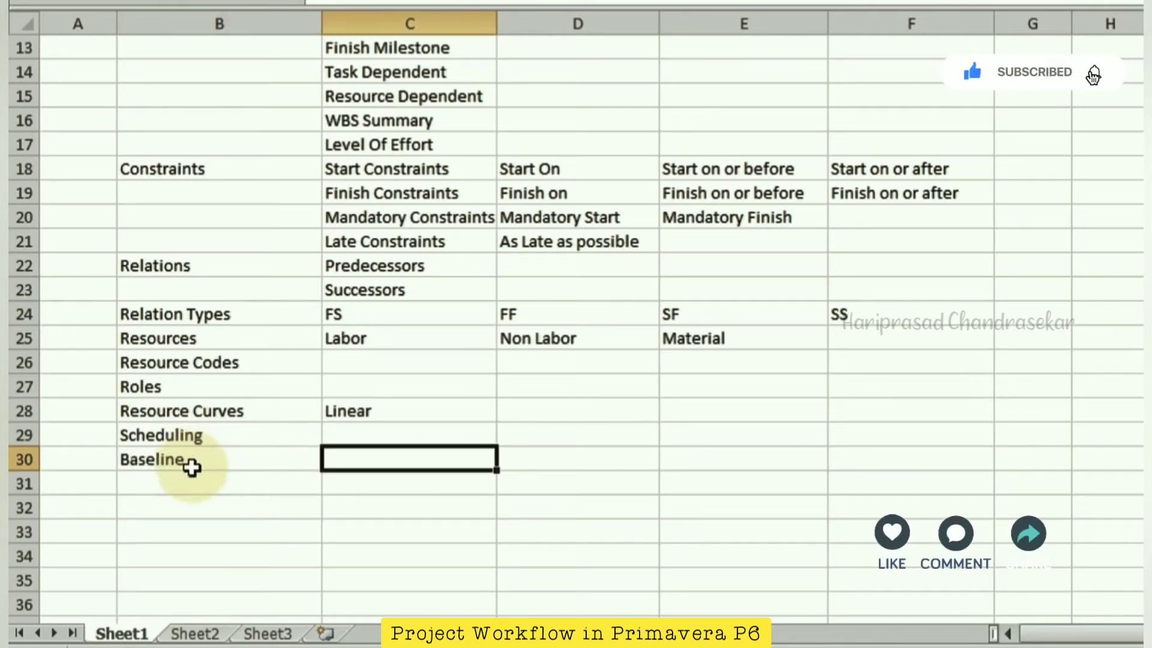
Enter Update Progress and Apply actuals in cell B31, below Baseline.
left_click(185, 484)
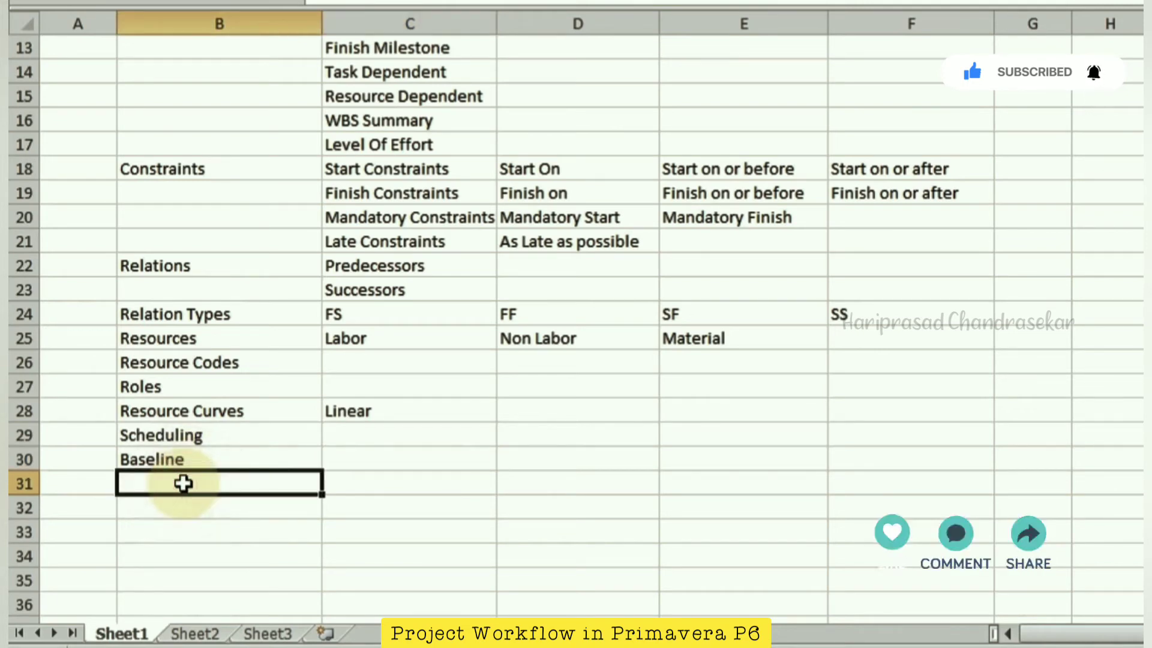
type("Update")
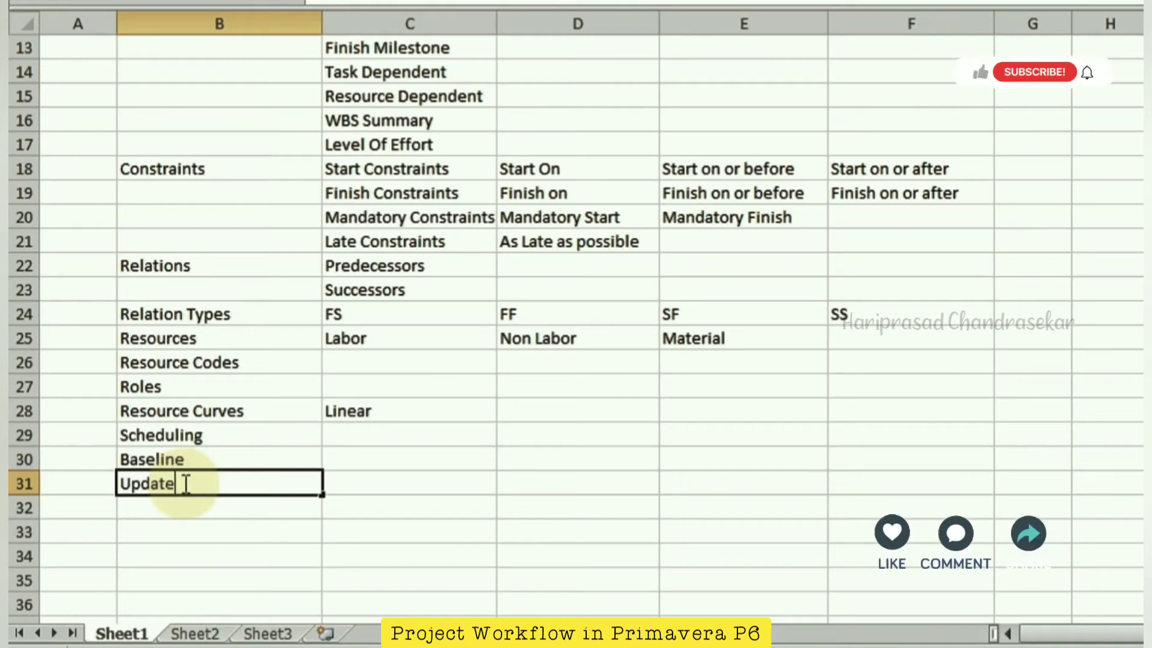
type(" Progress")
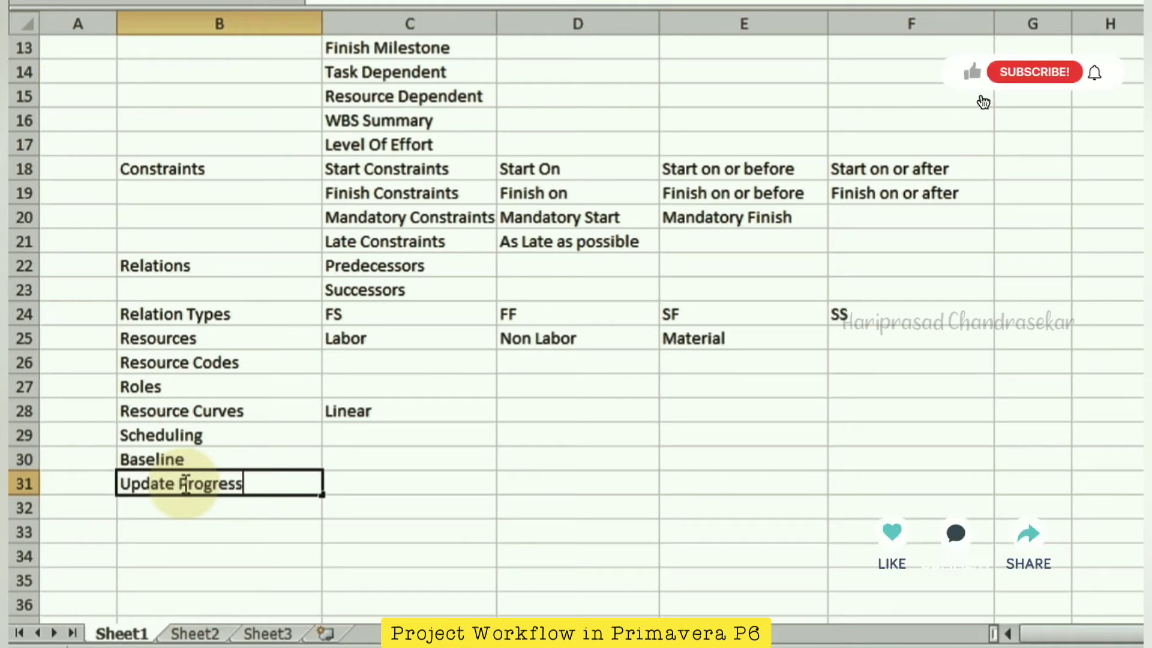
type(" and")
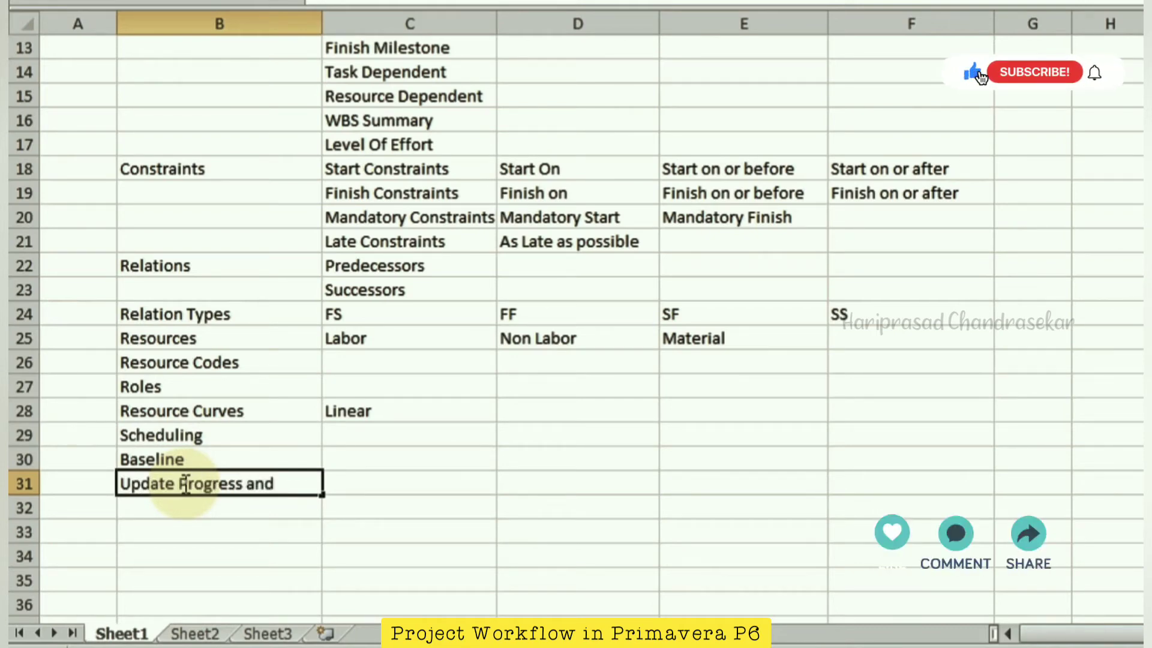
type(" Apply act")
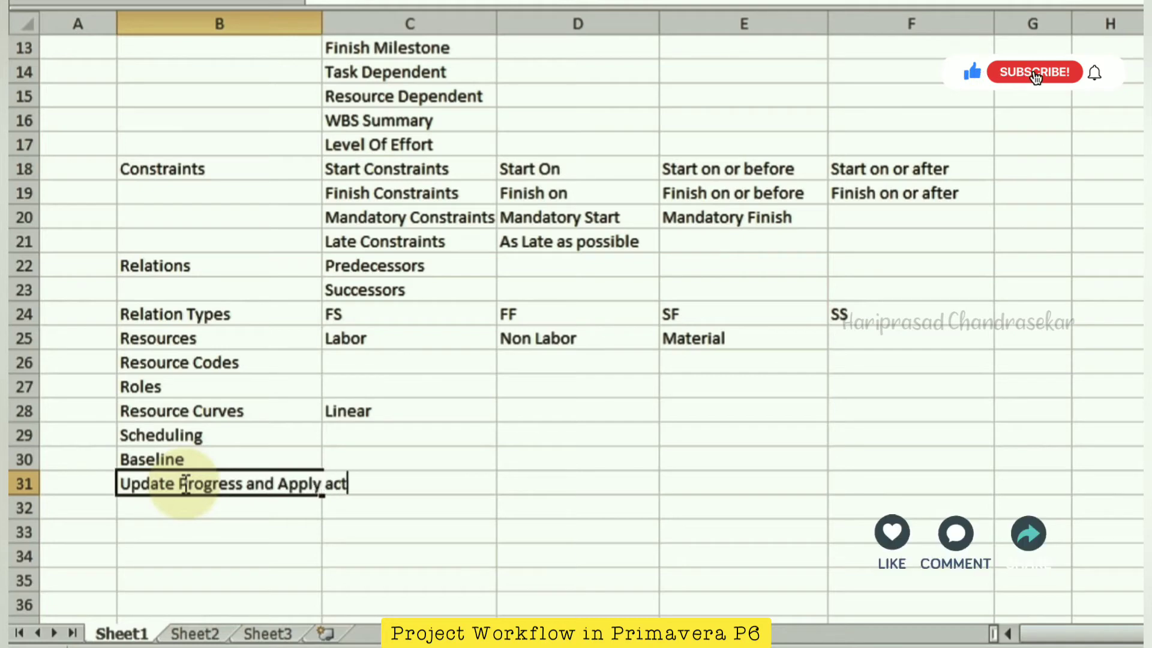
type("uals")
key("Tab")
left_click(180, 483)
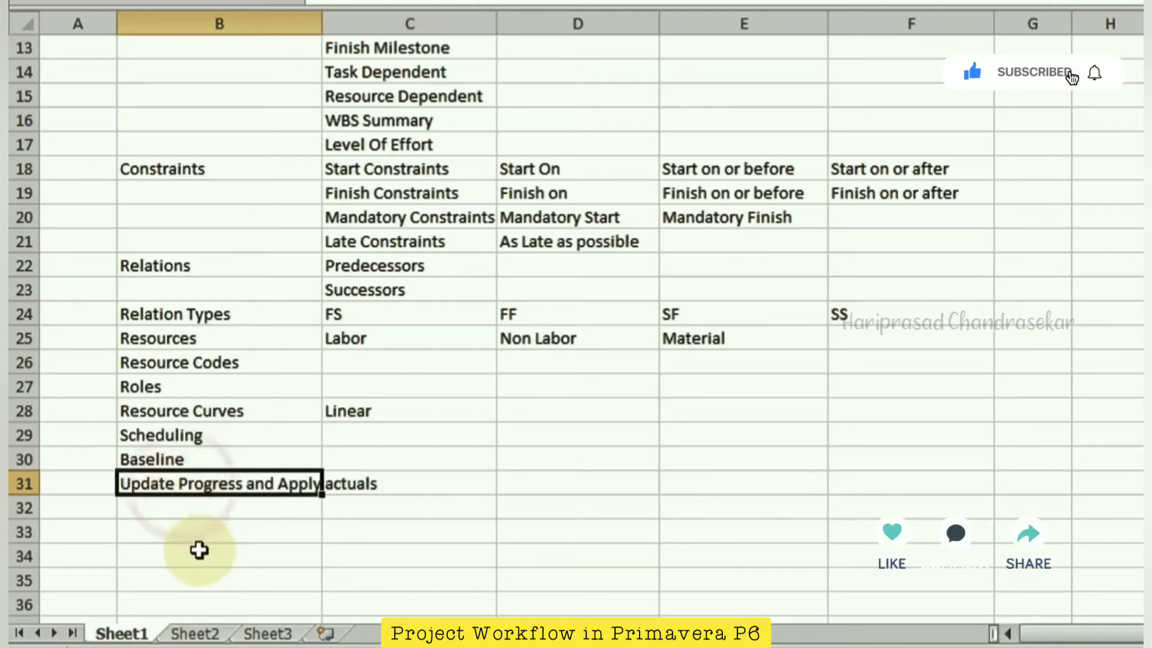
left_click(190, 508)
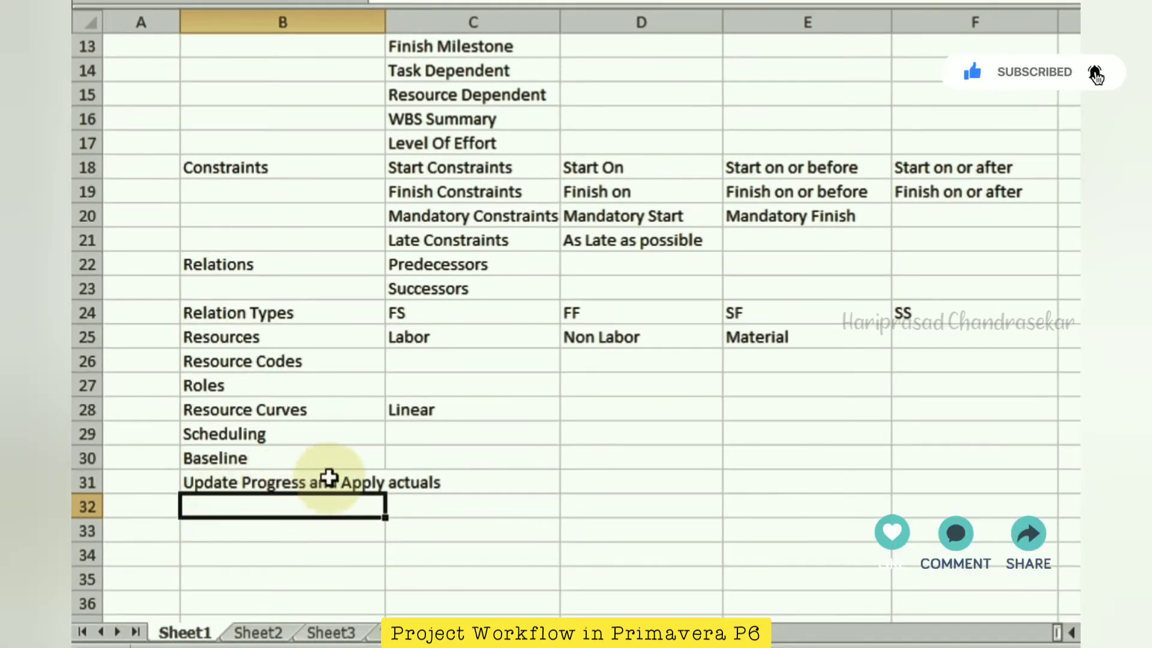
Insert a row above Update Progress and Apply actuals and enter Resource Levelling in cell B31.
right_click(79, 486)
left_click(163, 305)
left_click(293, 477)
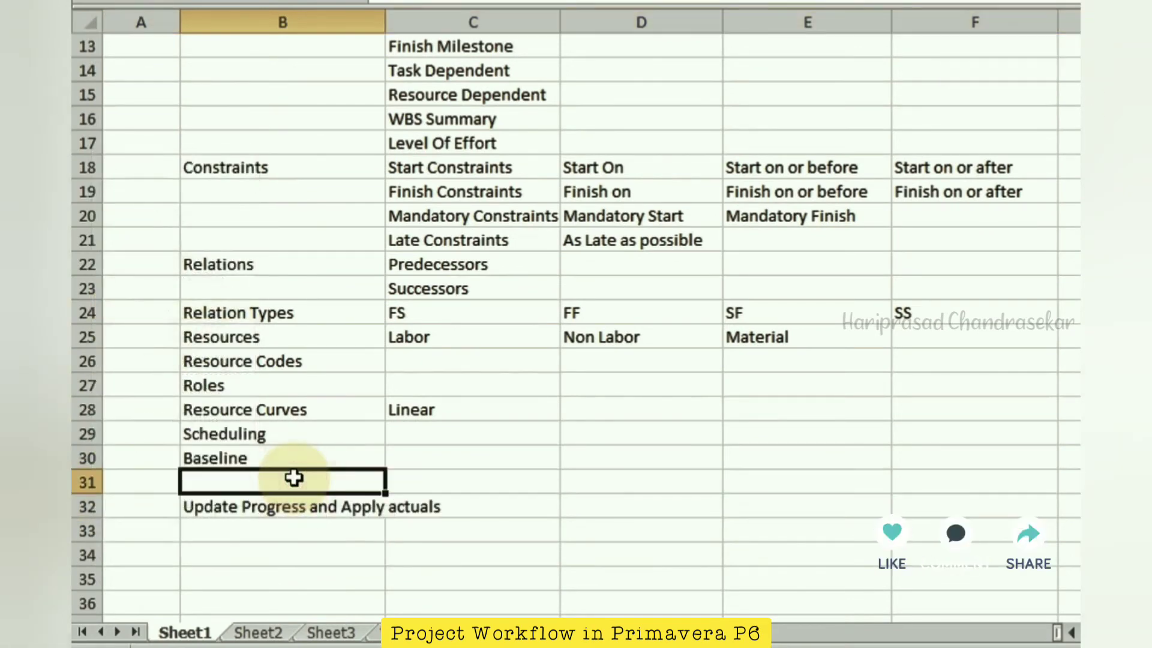
type("Reso")
type("u")
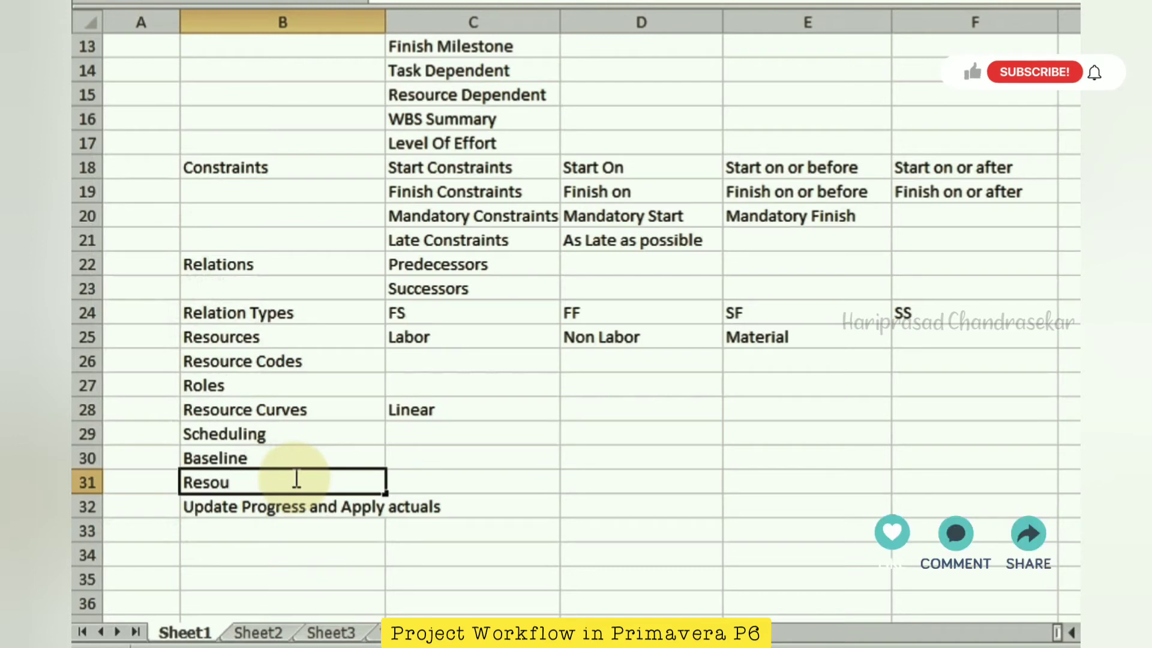
type("rce Level")
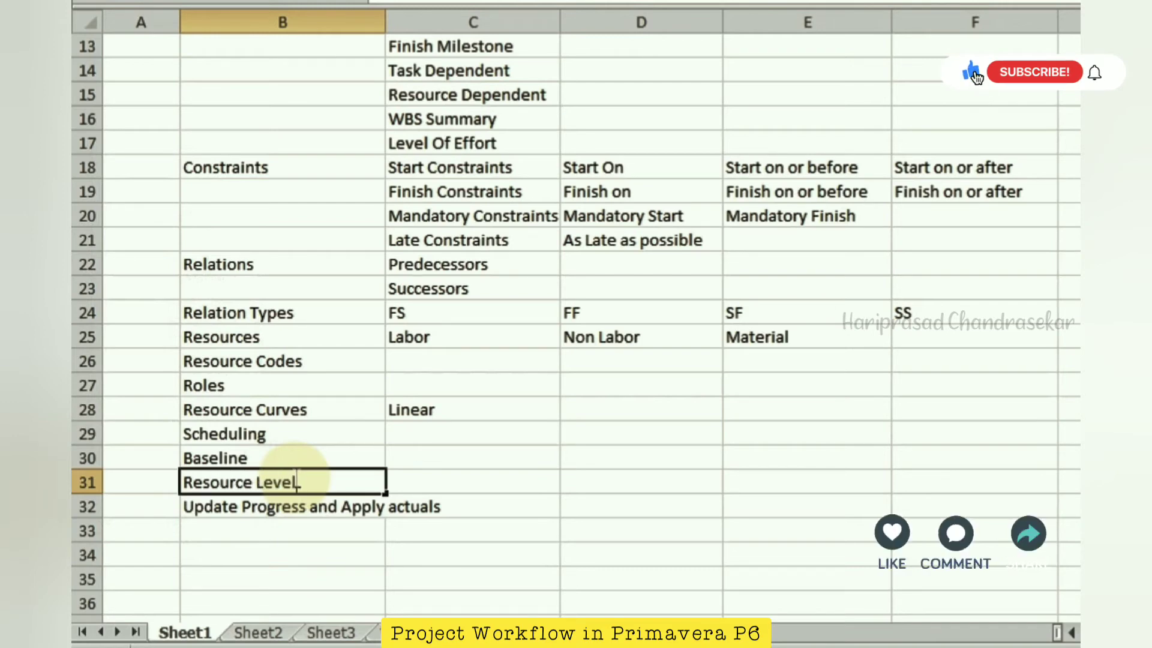
type("ling")
key("Return")
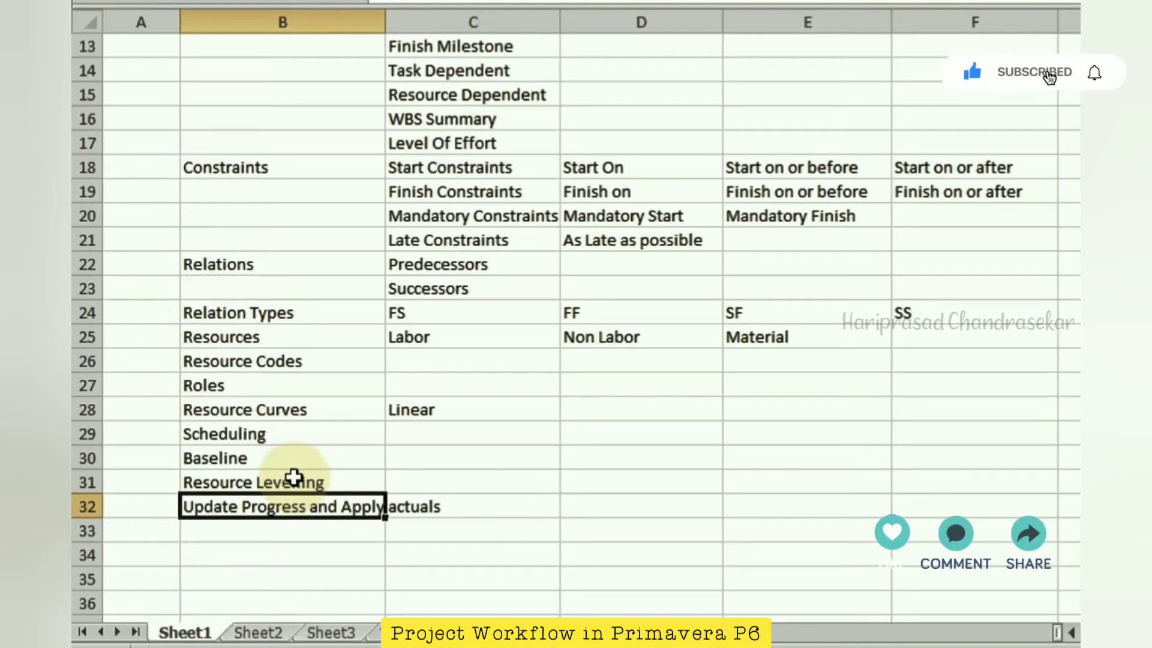
Enter Financial Periods in cell B33, below Update Progress and Apply actuals.
key("Return")
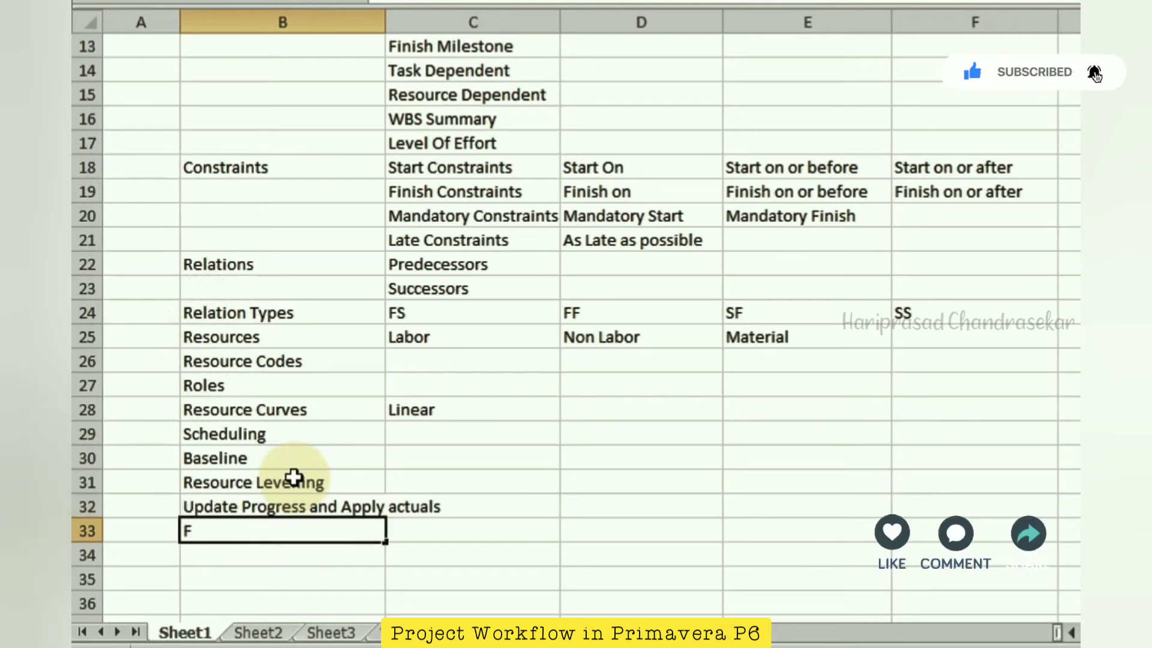
type("Financial")
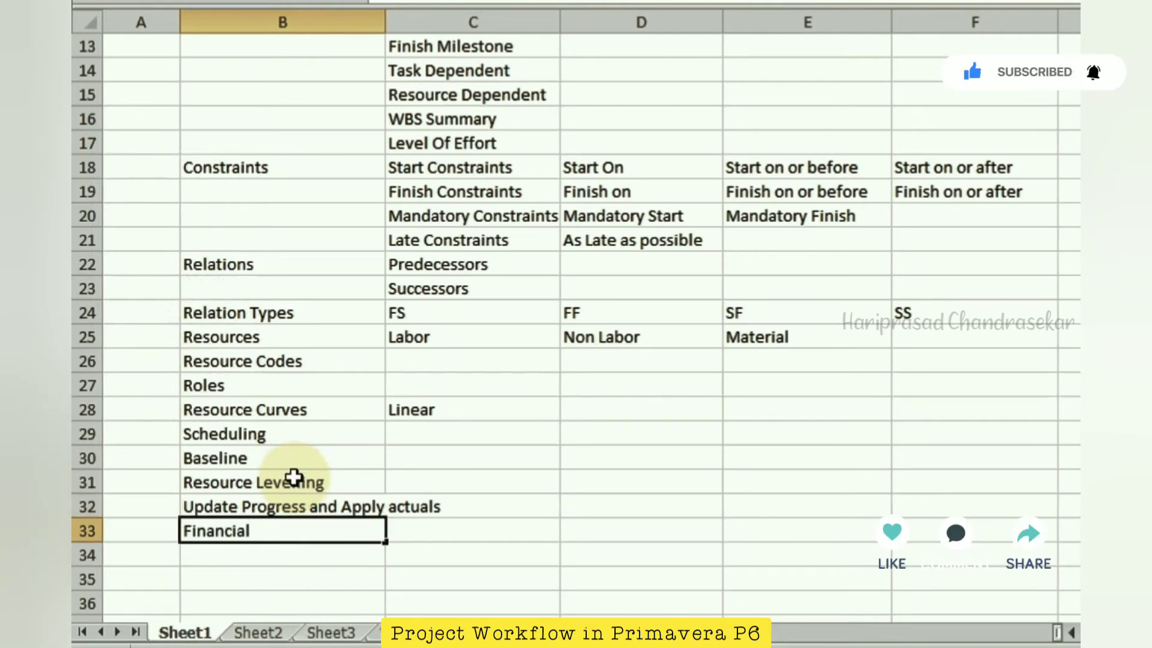
type(" Periods")
key("Tab")
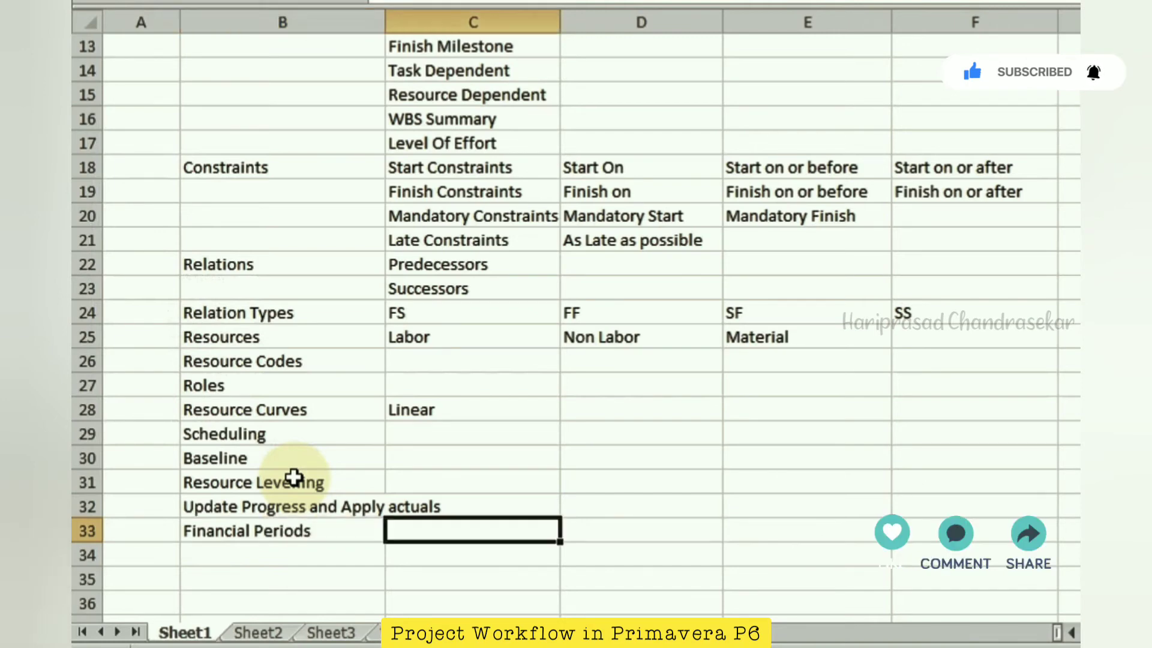
Enter Store Period Performance in cell B34, below Financial Periods.
key("Return")
type("S")
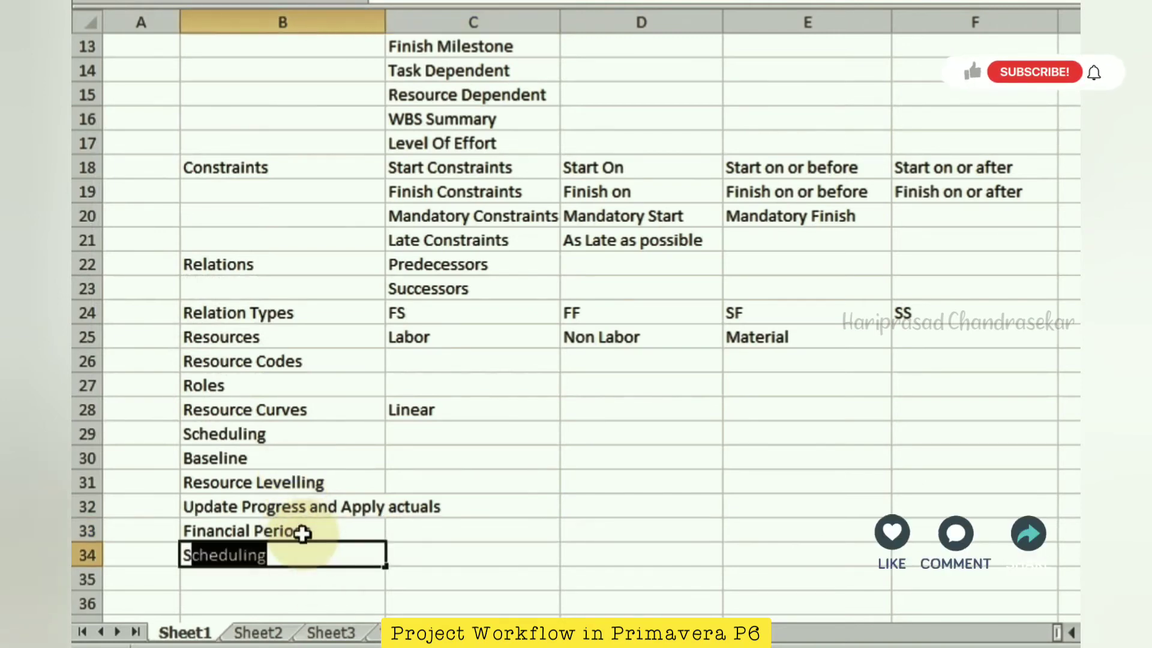
type("tore Peri")
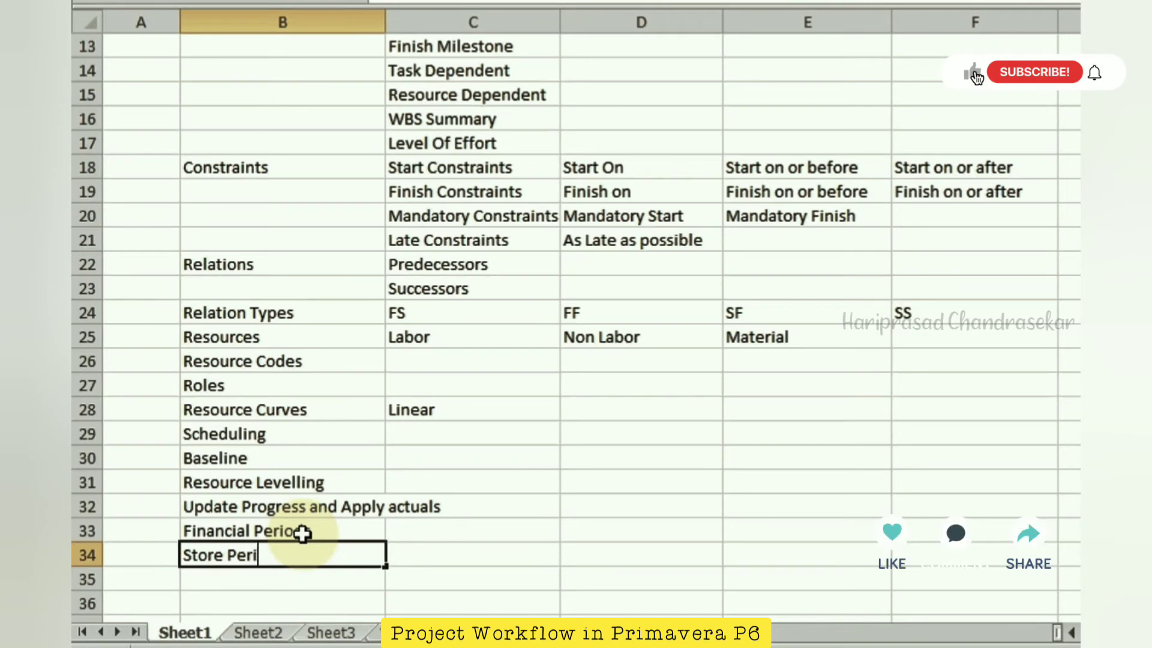
type("od Perf")
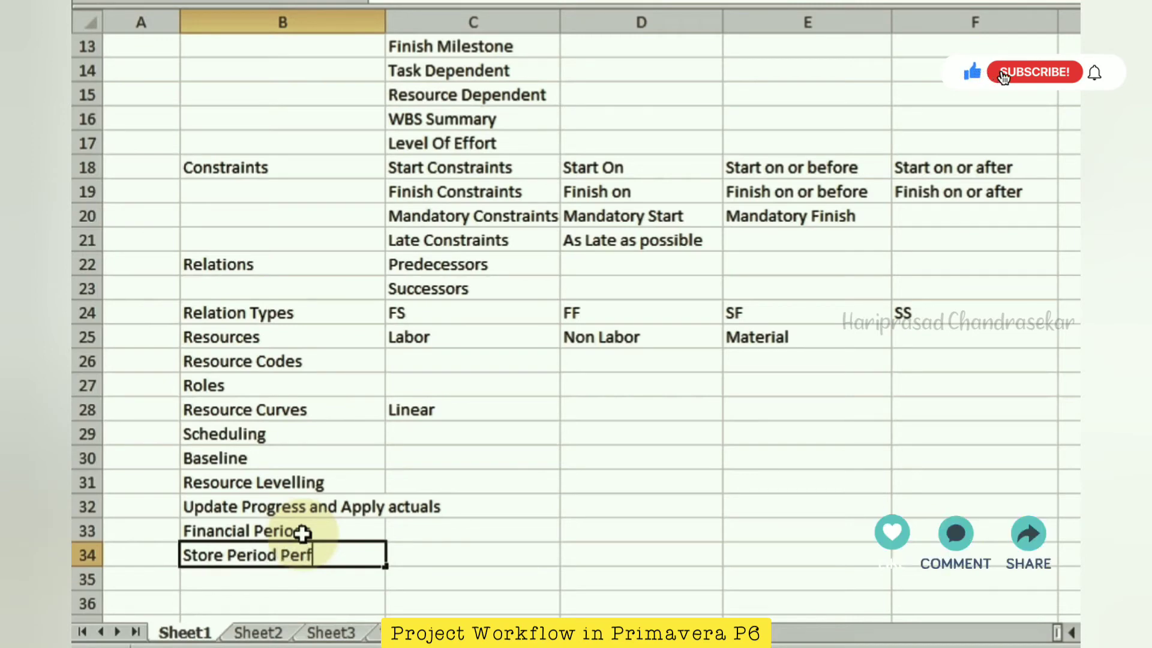
type("ormance")
key("Tab")
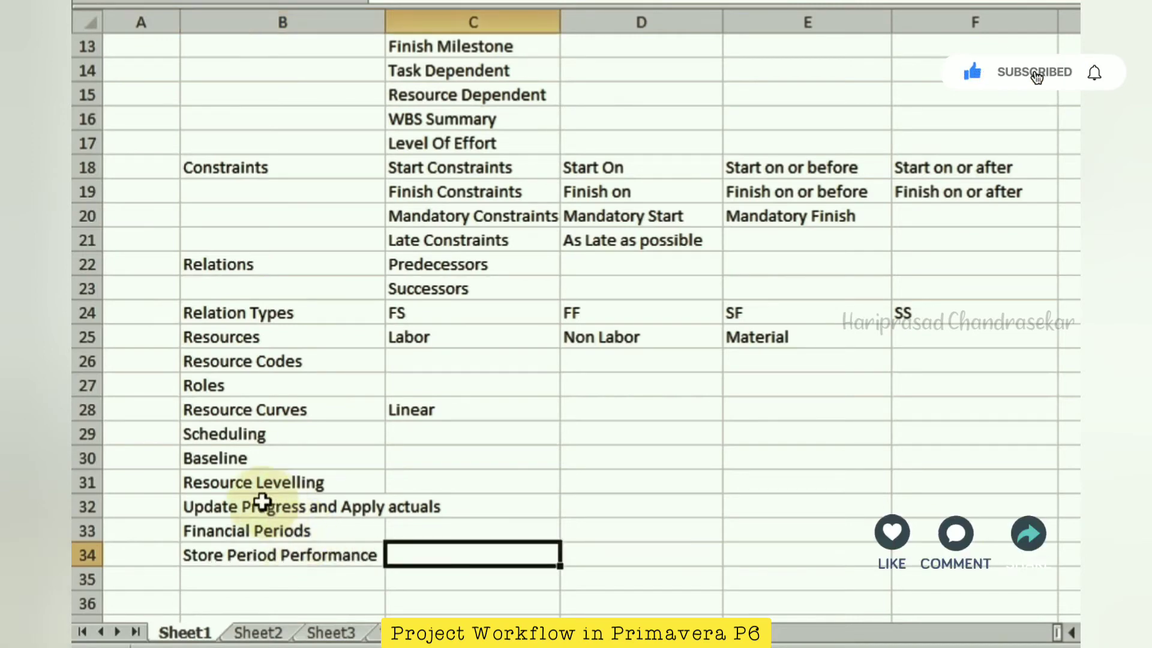
Move the Financial Periods row above the Update Progress and Apply actuals row.
left_click(86, 531)
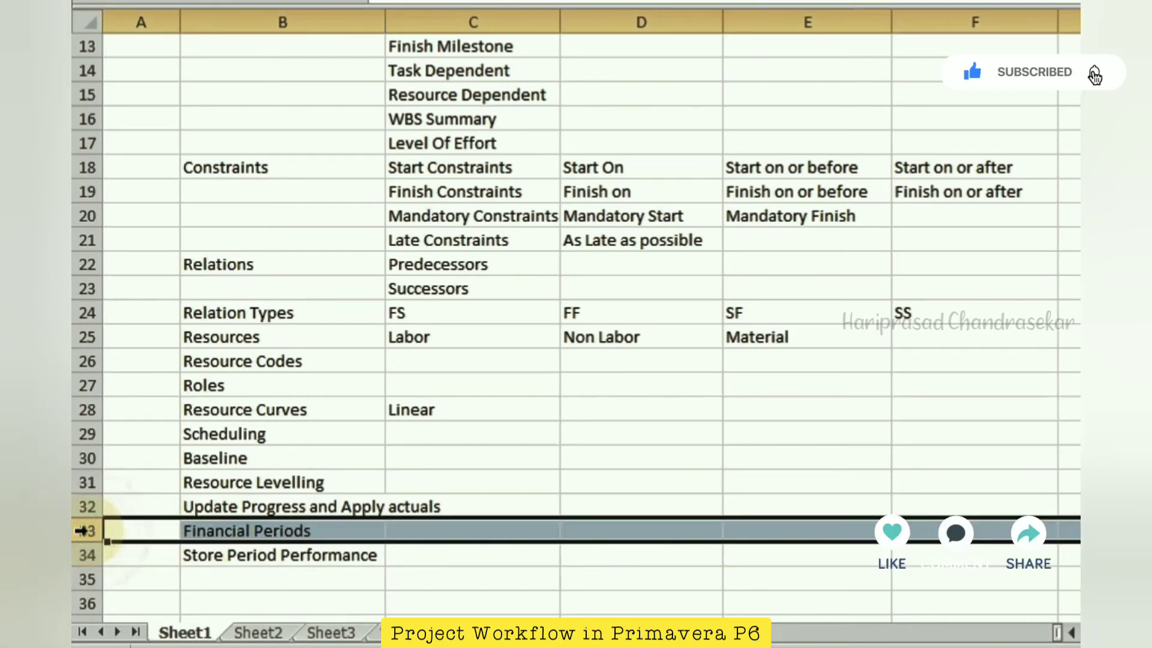
key("ctrl+x")
right_click(88, 507)
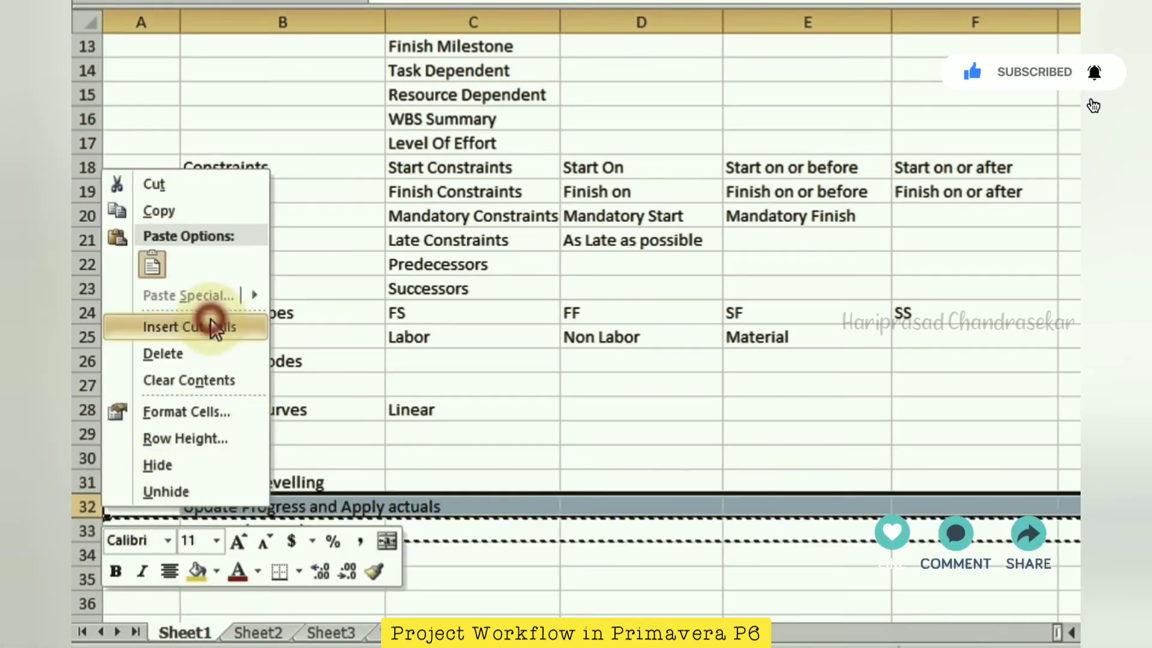
left_click(225, 326)
left_click(264, 535)
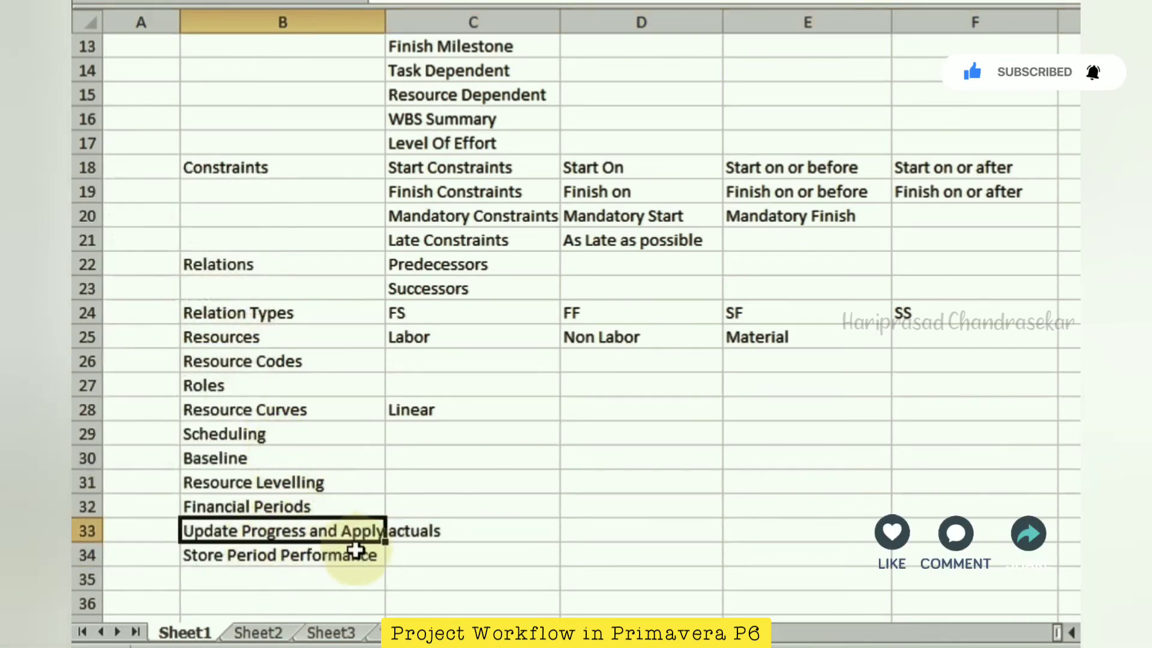
left_click(271, 557)
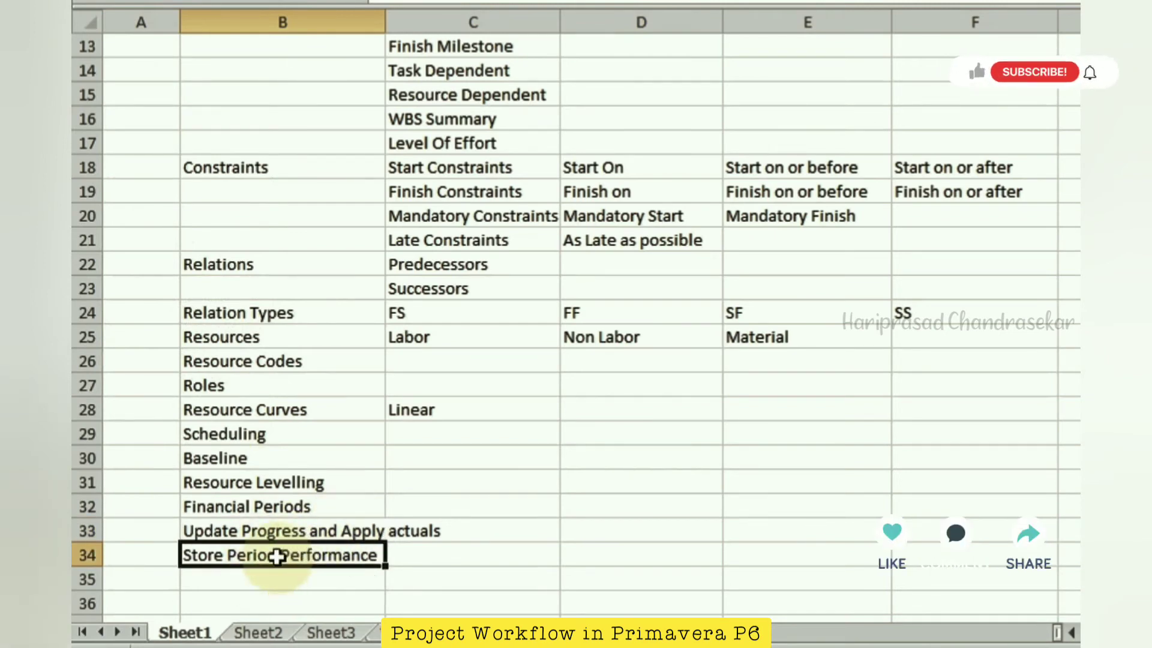
Enter Earned Value Analysis in cell B35, below Store Period Performance.
scroll(273, 548, "down", 2)
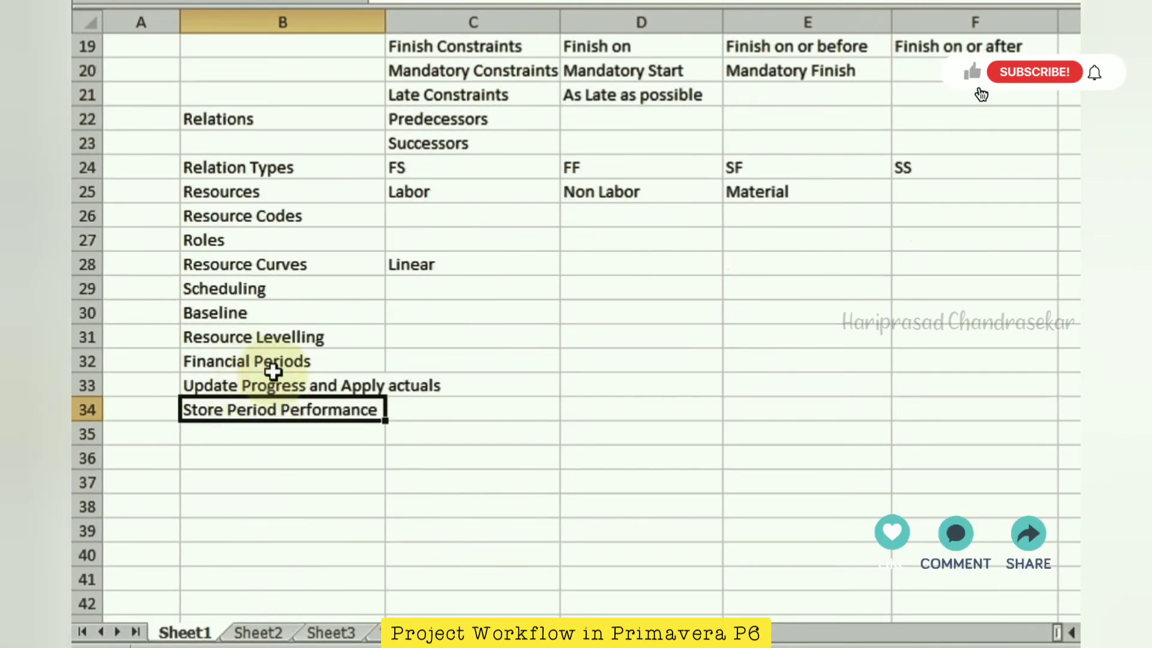
left_click(270, 435)
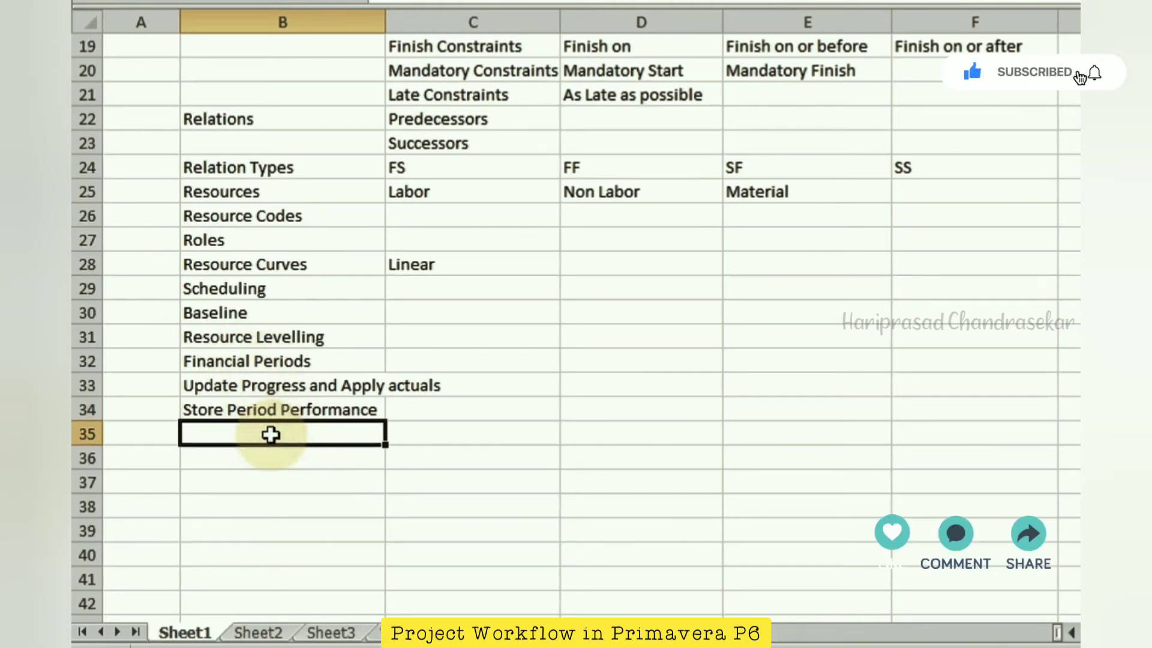
type("Earn")
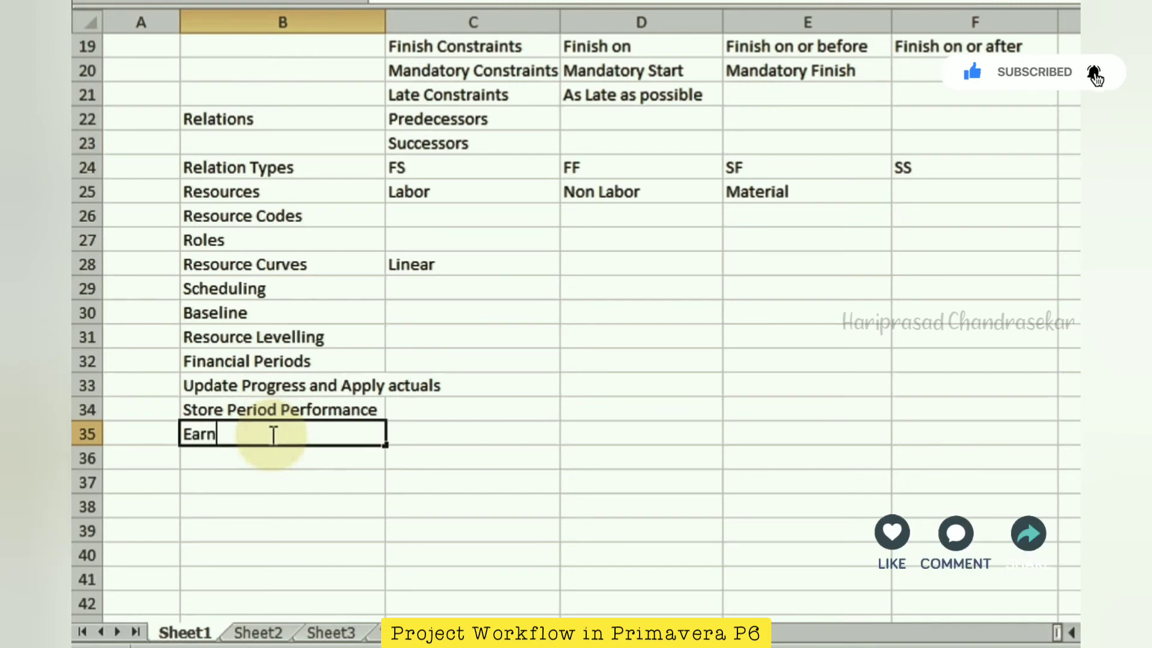
type("ed Value")
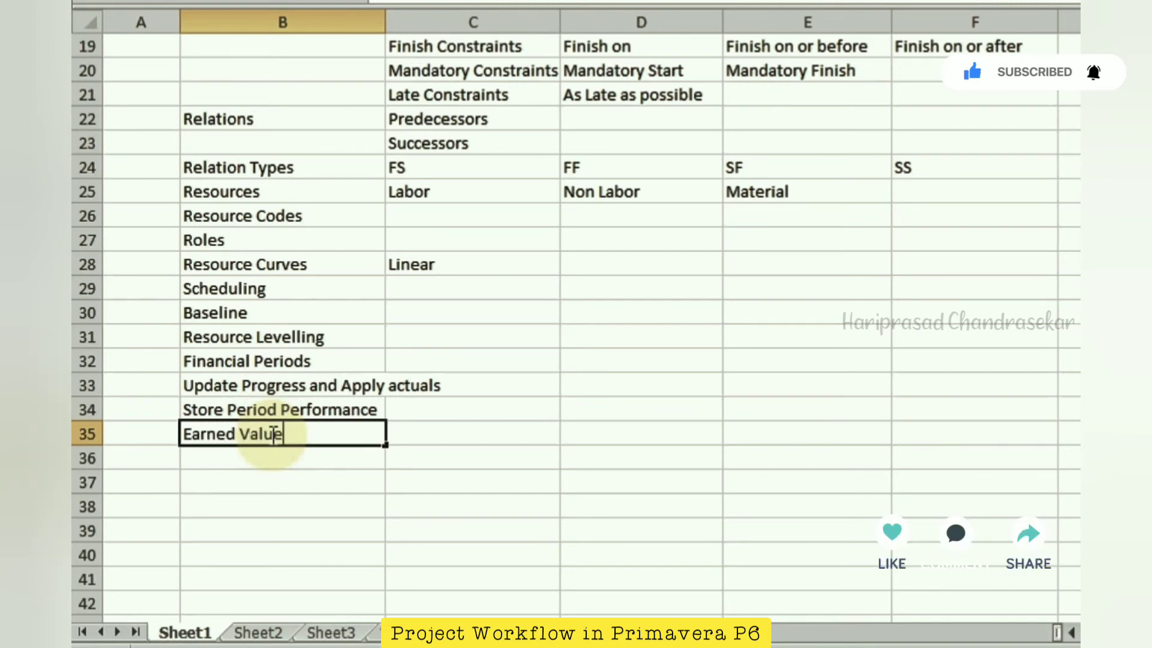
type(" Analyiss")
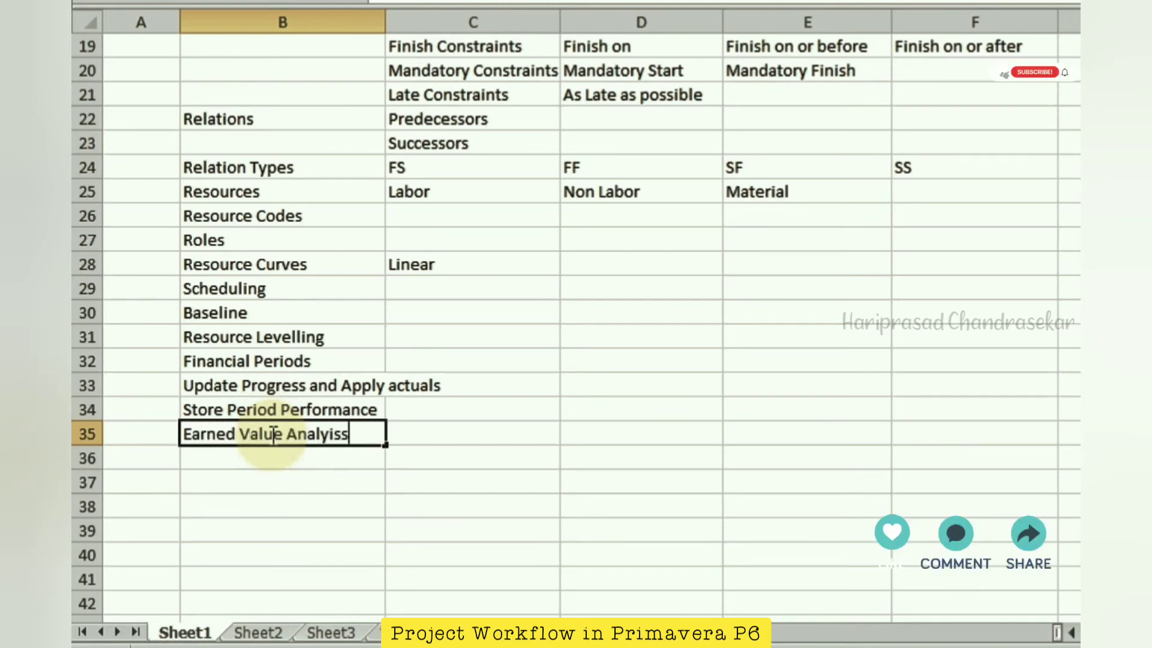
key("BackSpace")
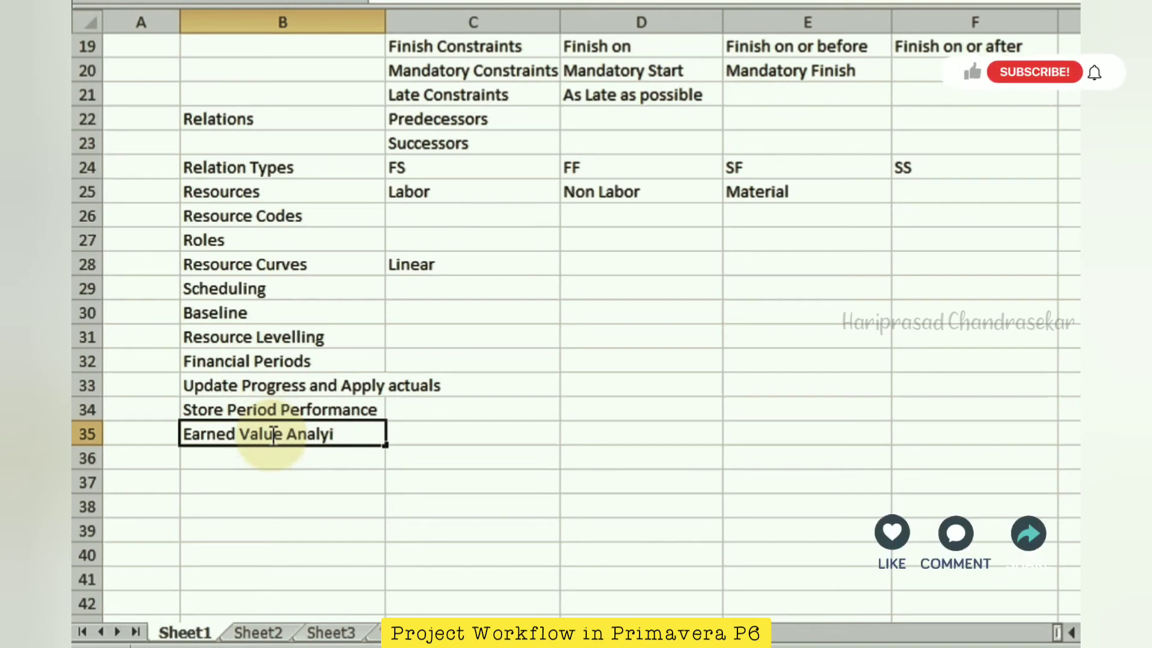
key("Return")
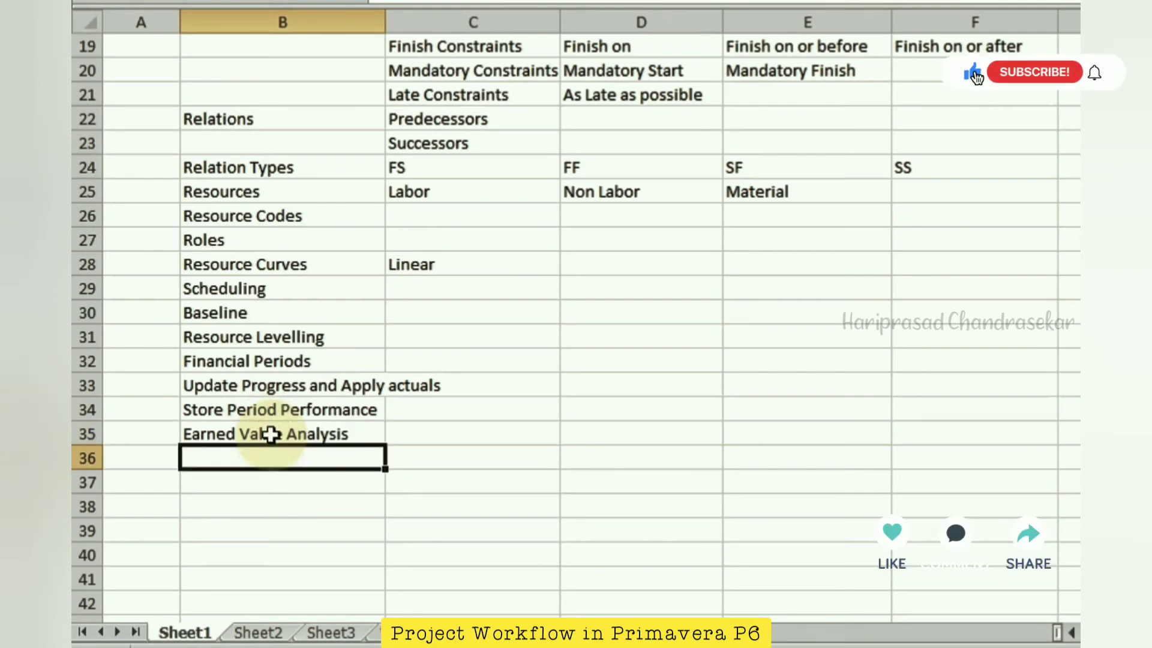
Enter S Curves in cell C35, beside Earned Value Analysis.
left_click(419, 428)
type("S")
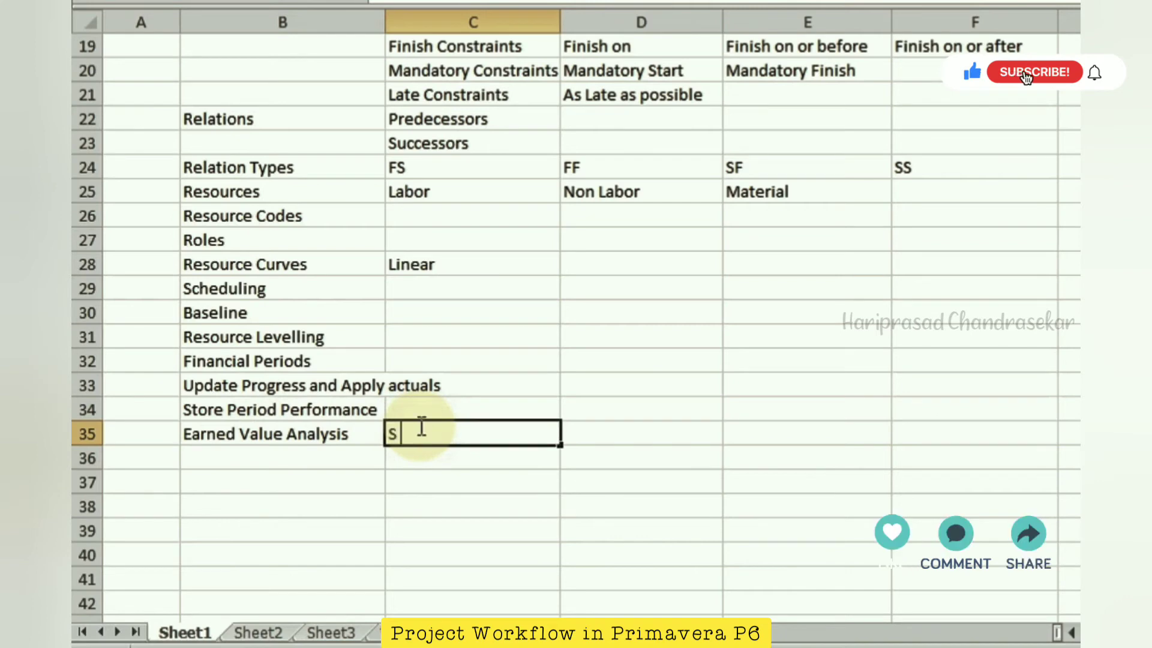
type(" Curves")
key("Tab")
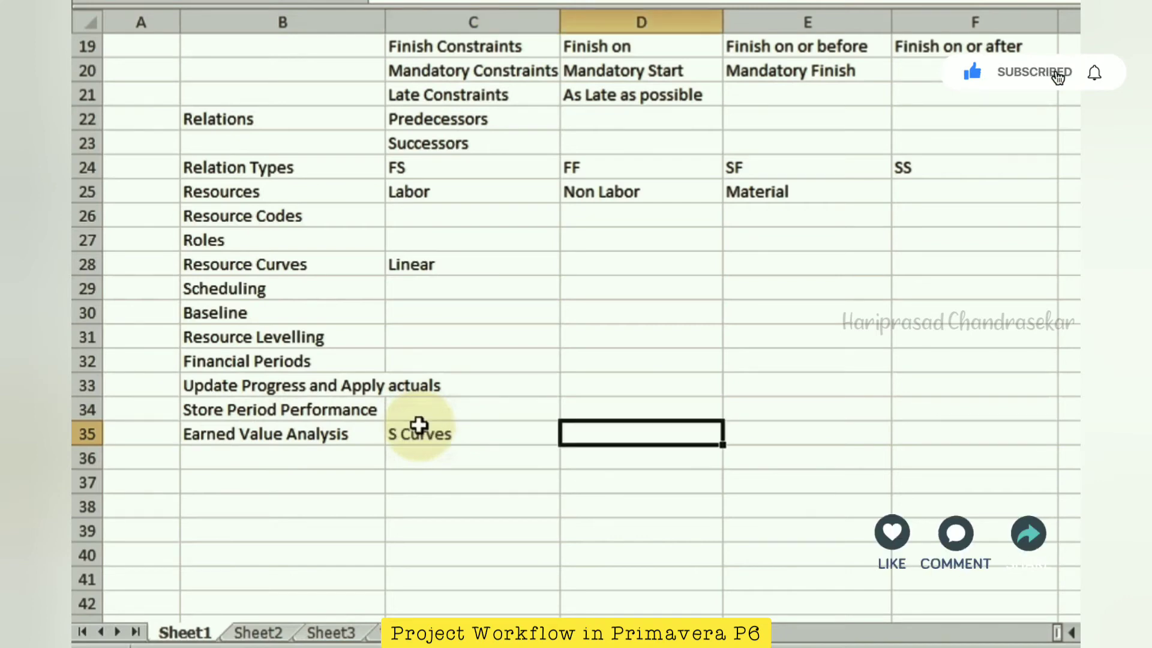
Enter CPI in cell C36 and SPI in cell D36, in the row below S Curves.
left_click(417, 460)
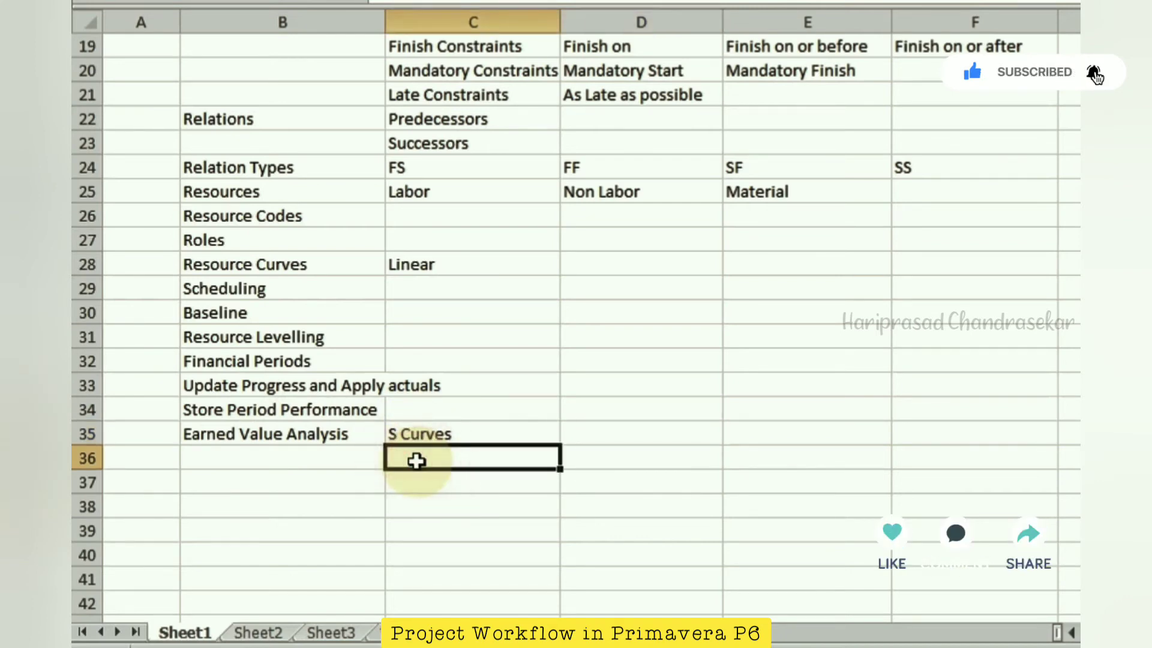
type("CPI")
key("Tab")
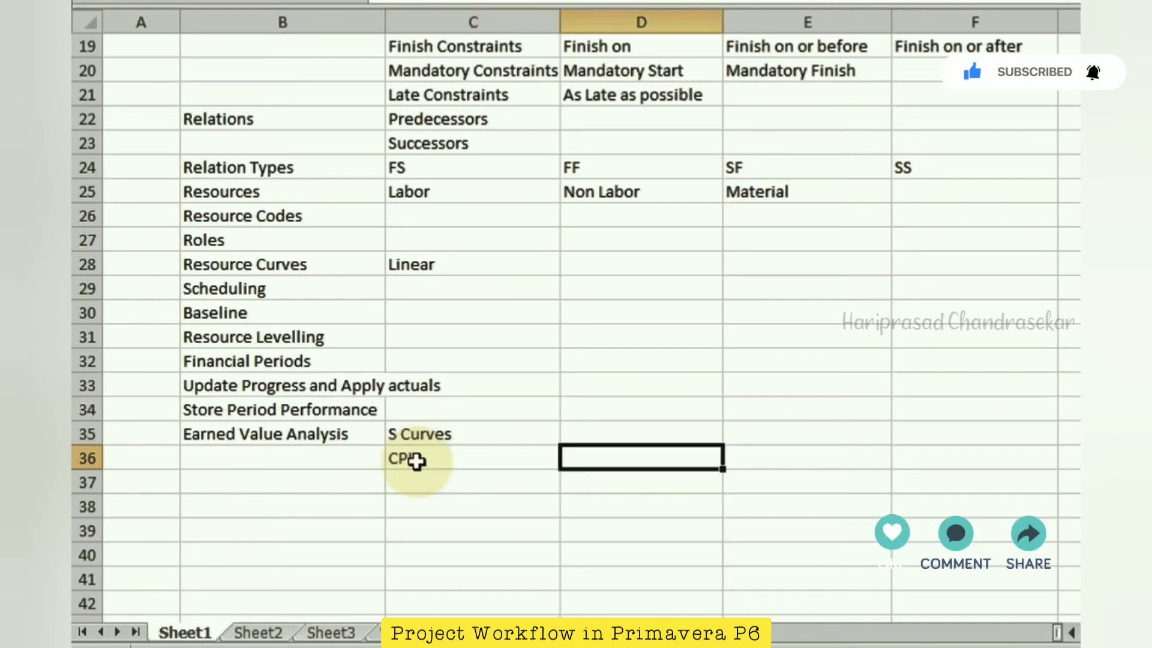
type("SPI")
key("Tab")
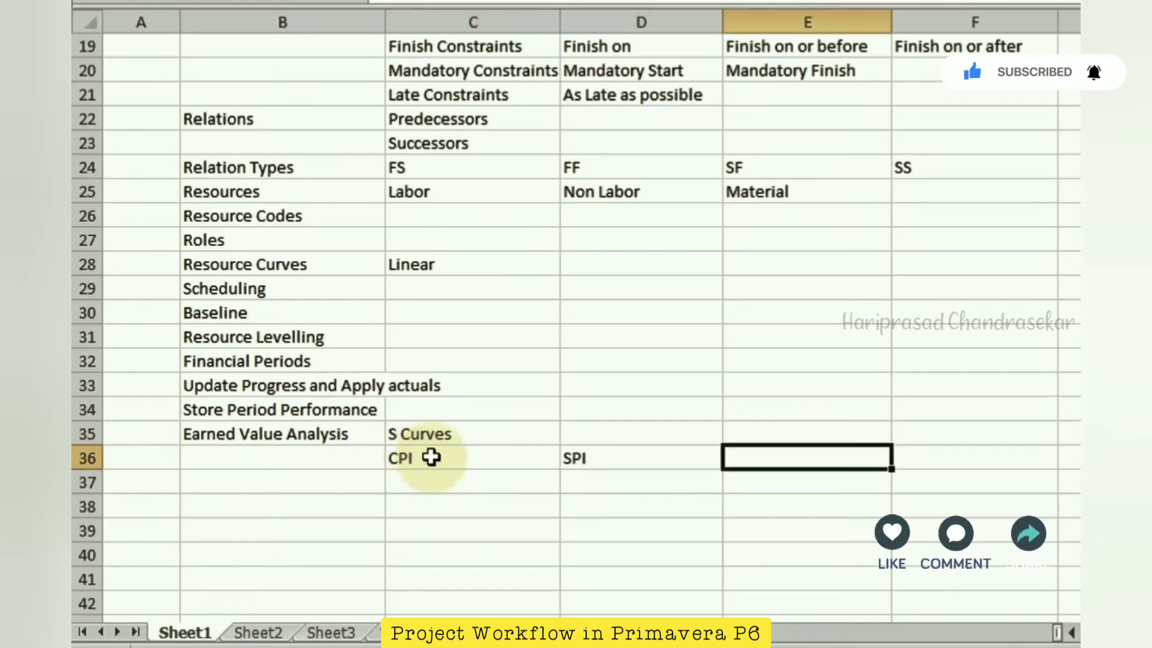
left_click(419, 463)
left_click(430, 487)
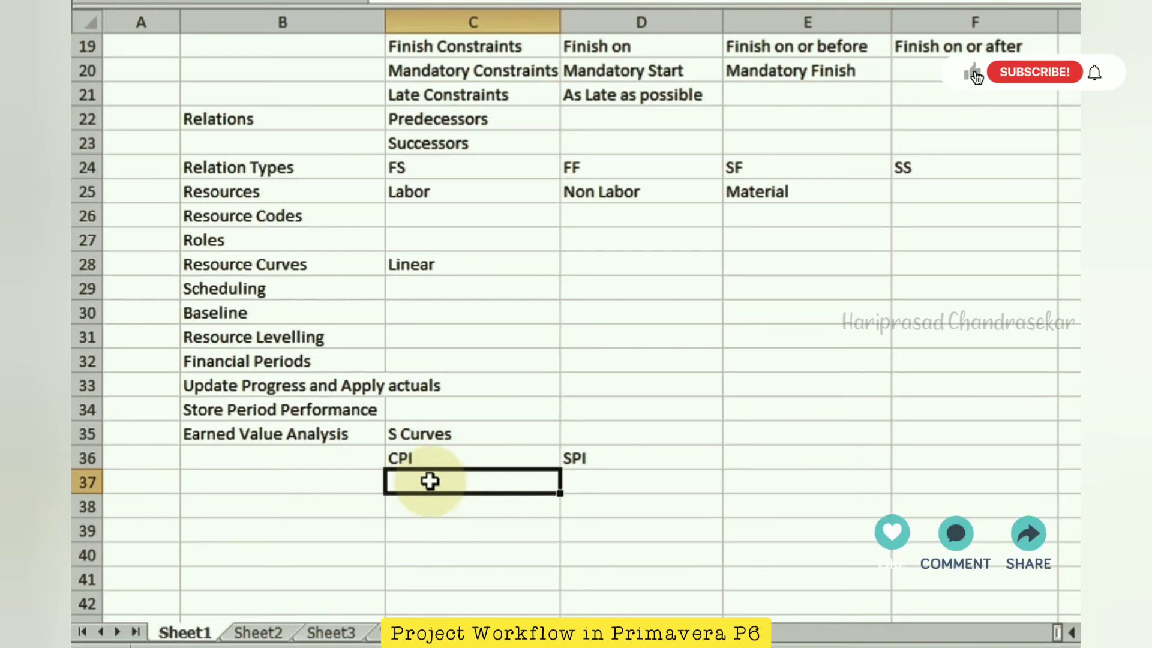
left_click(618, 463)
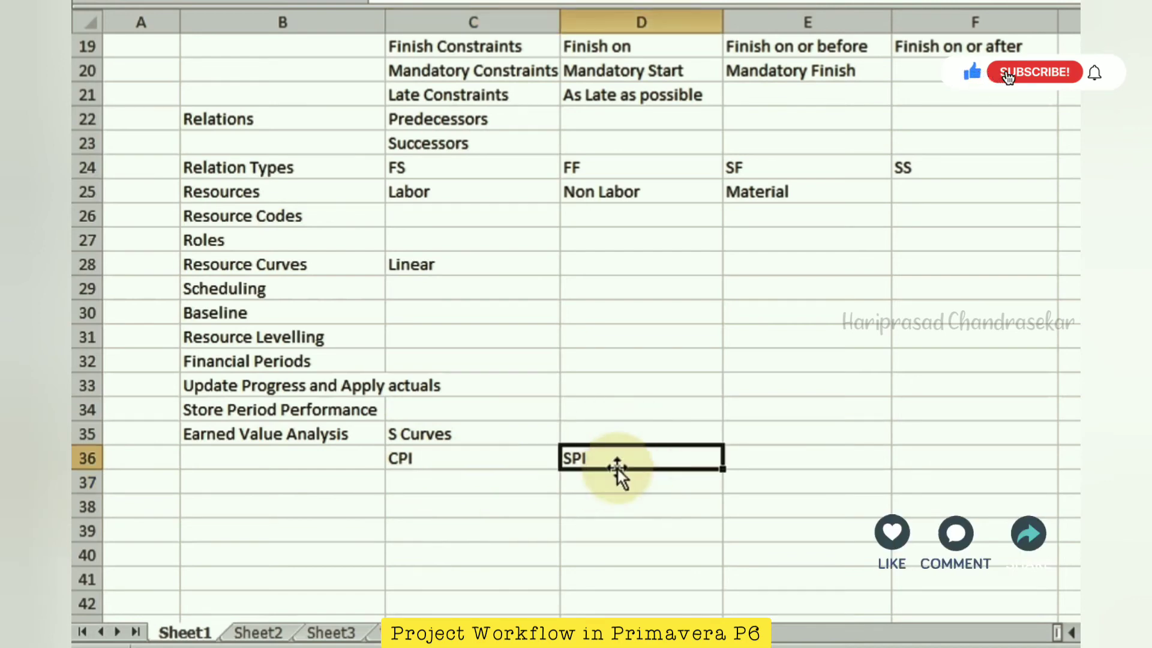
left_click(612, 475)
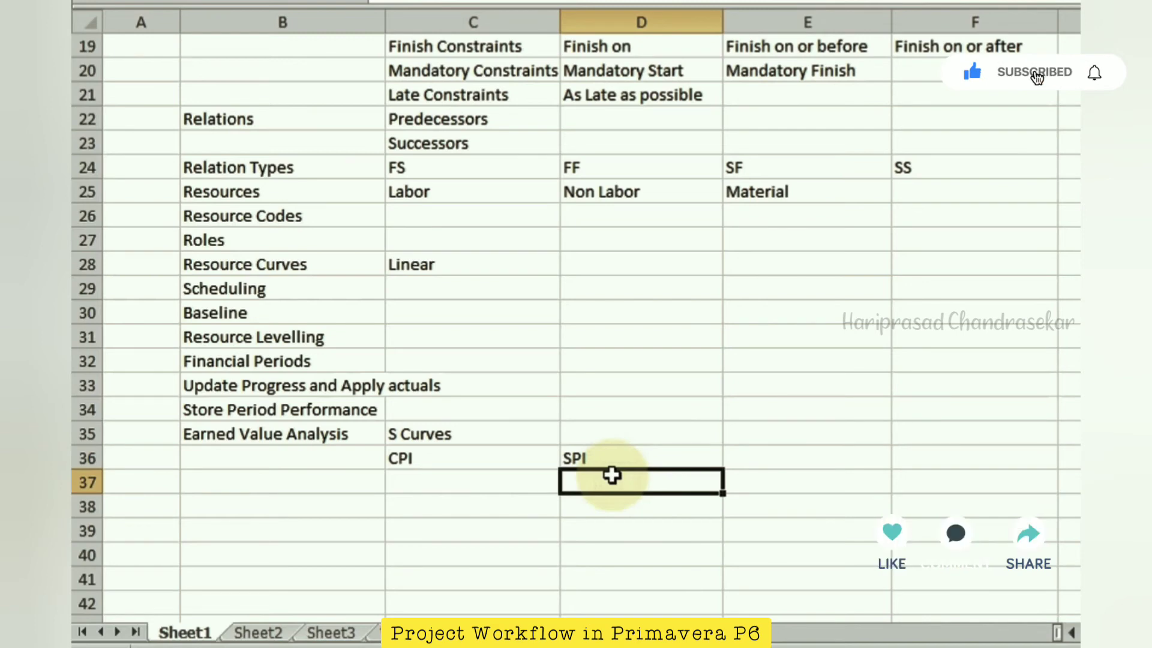
left_click(486, 458)
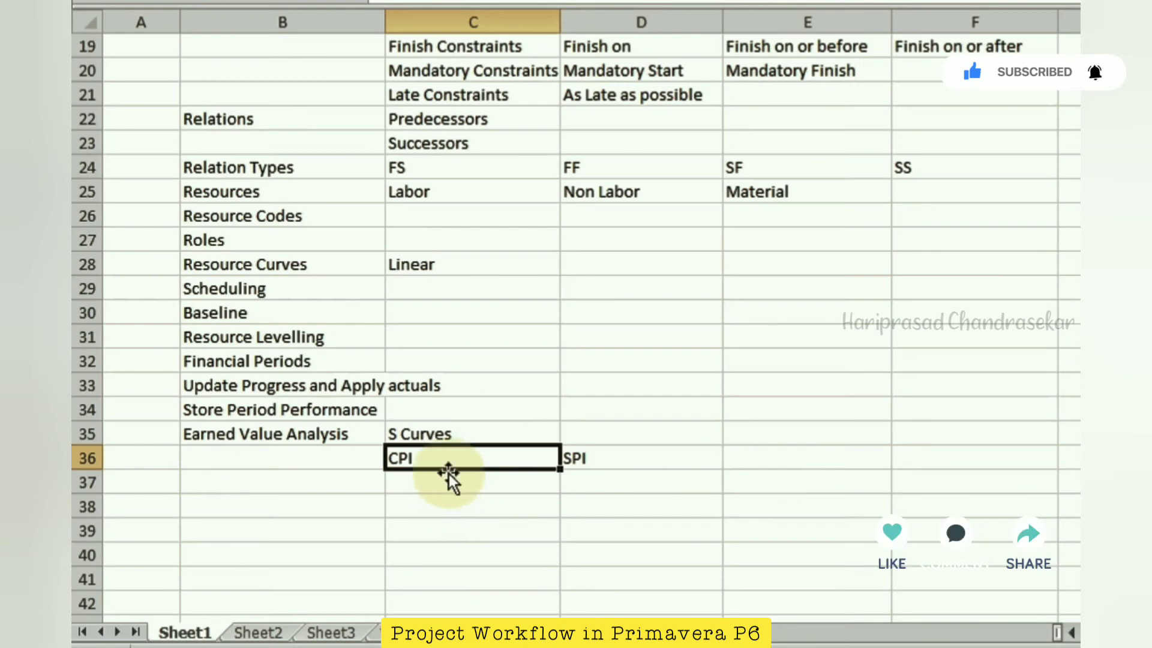
Enter Reports in cell B37 as the workflow item following Earned Value Analysis.
left_click(296, 496)
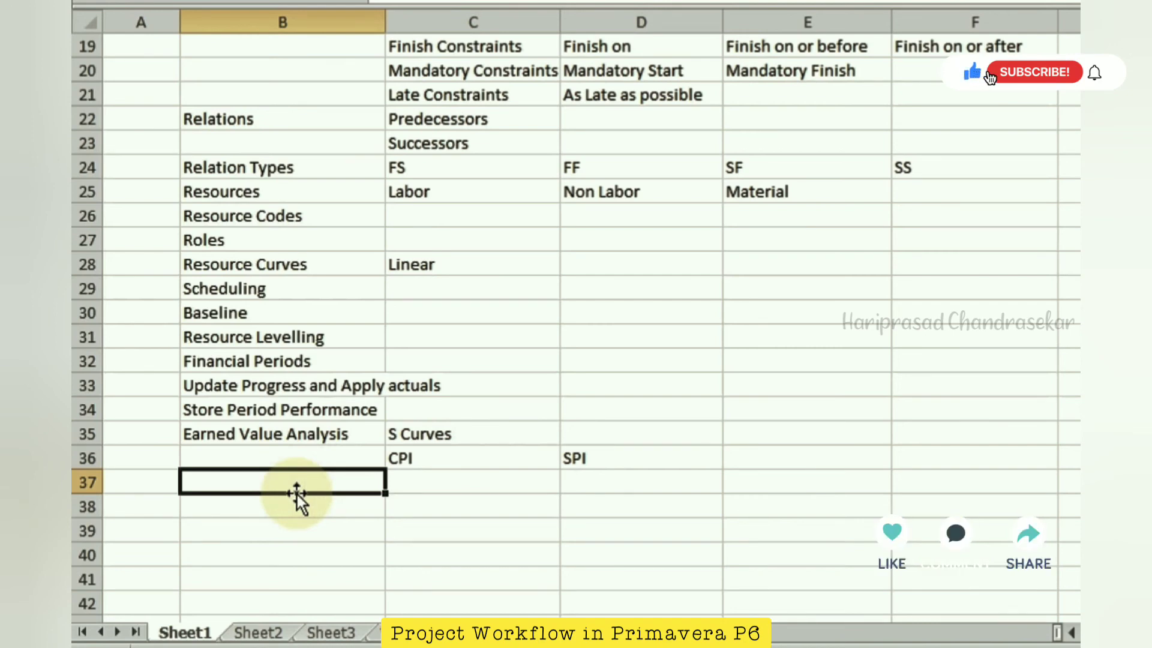
type("Re")
key("BackSpace")
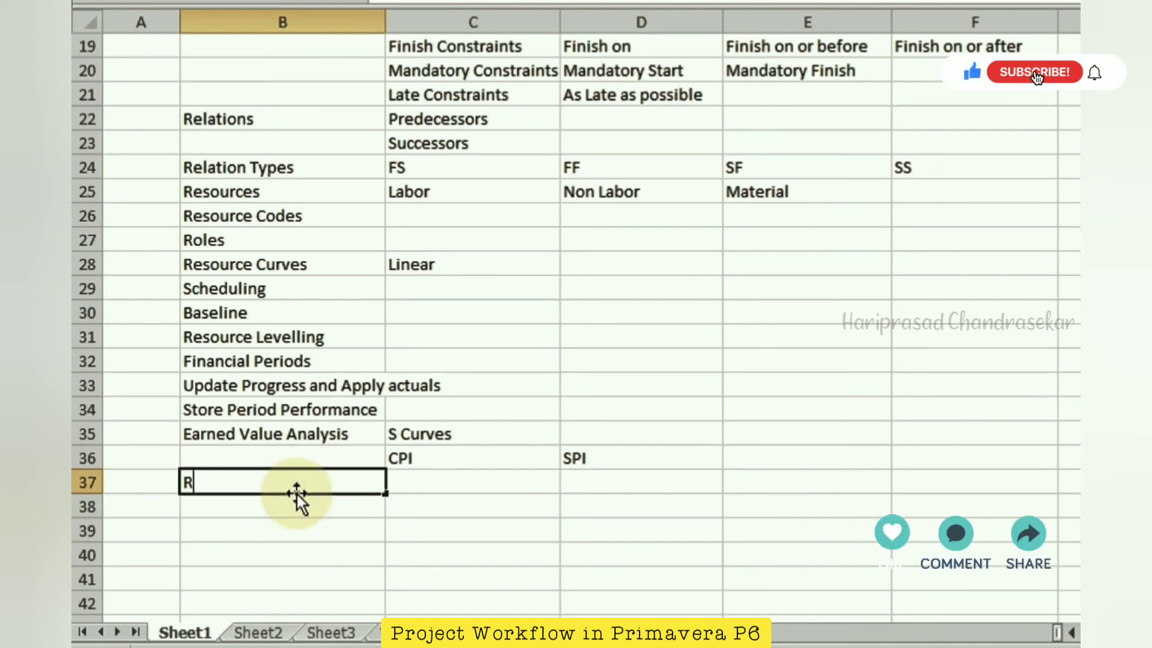
type("eprts")
key("BackSpace")
key("BackSpace")
key("BackSpace")
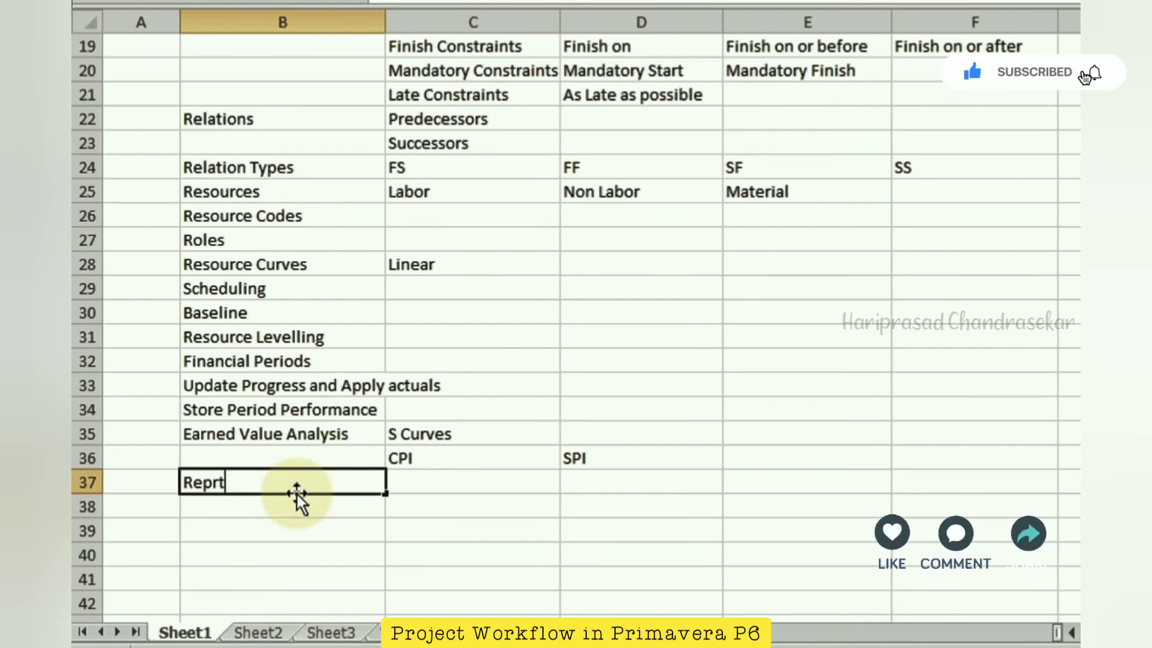
type("orts")
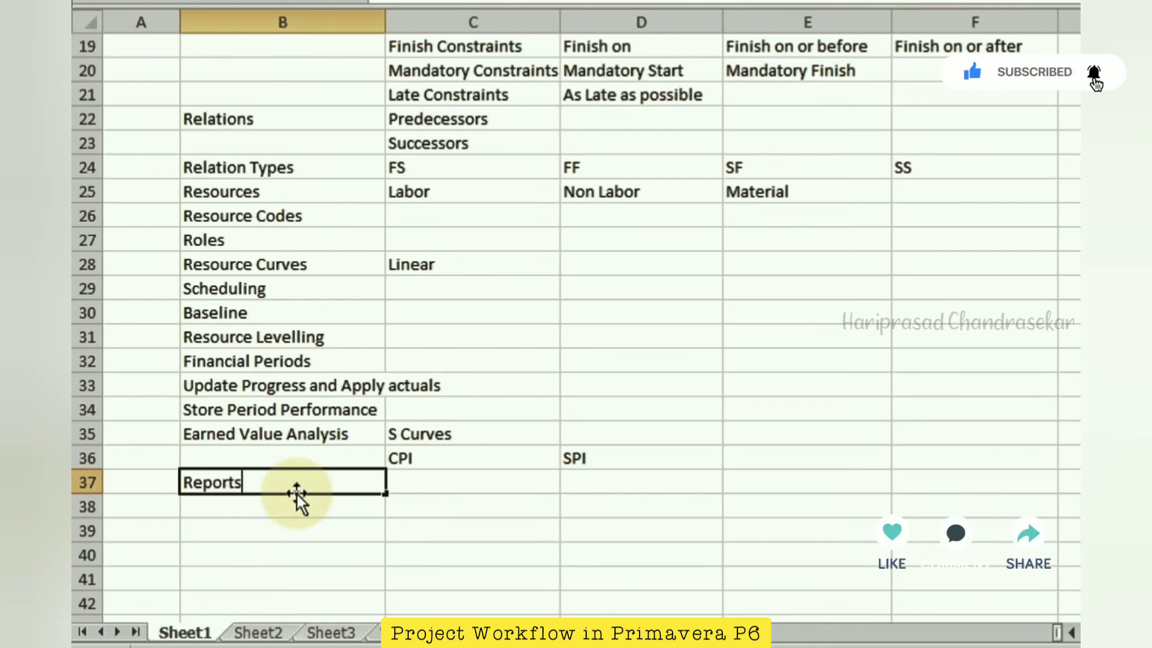
key("Tab")
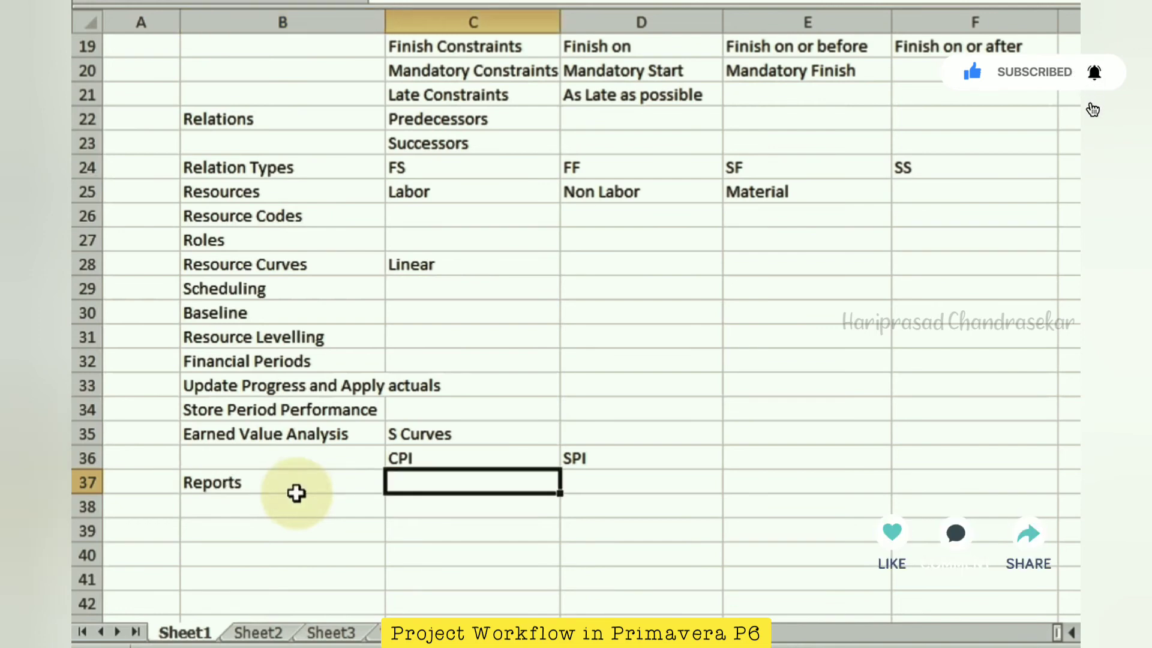
Enter P6 Visualizer in cell B38, below Reports.
left_click(244, 507)
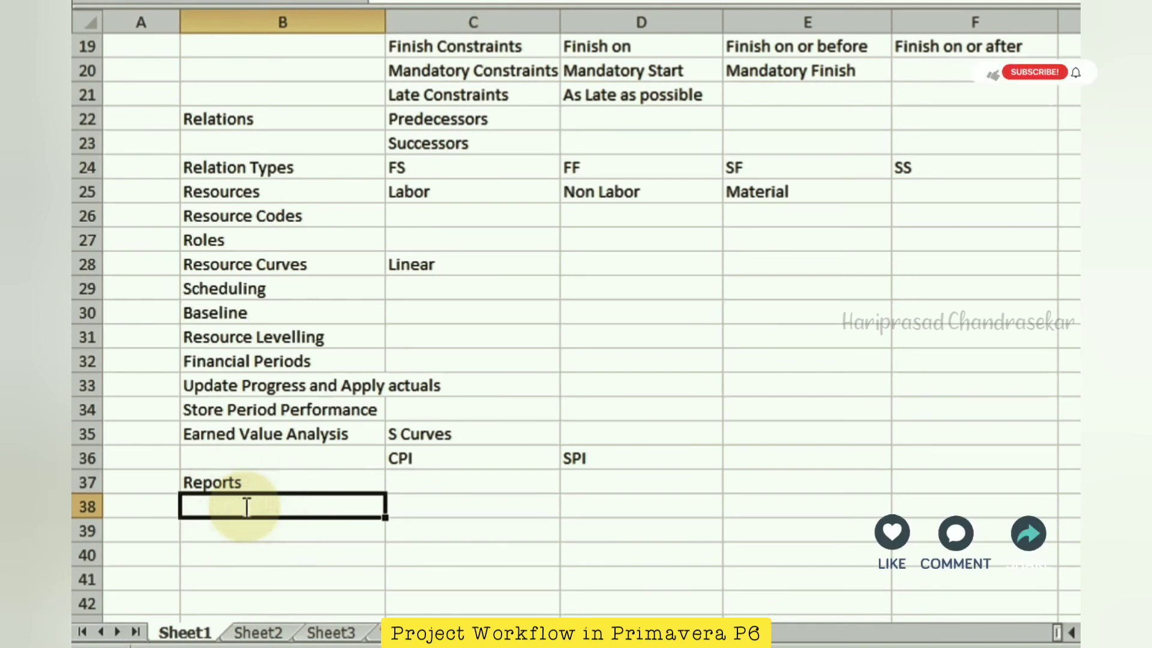
type("Visualizer")
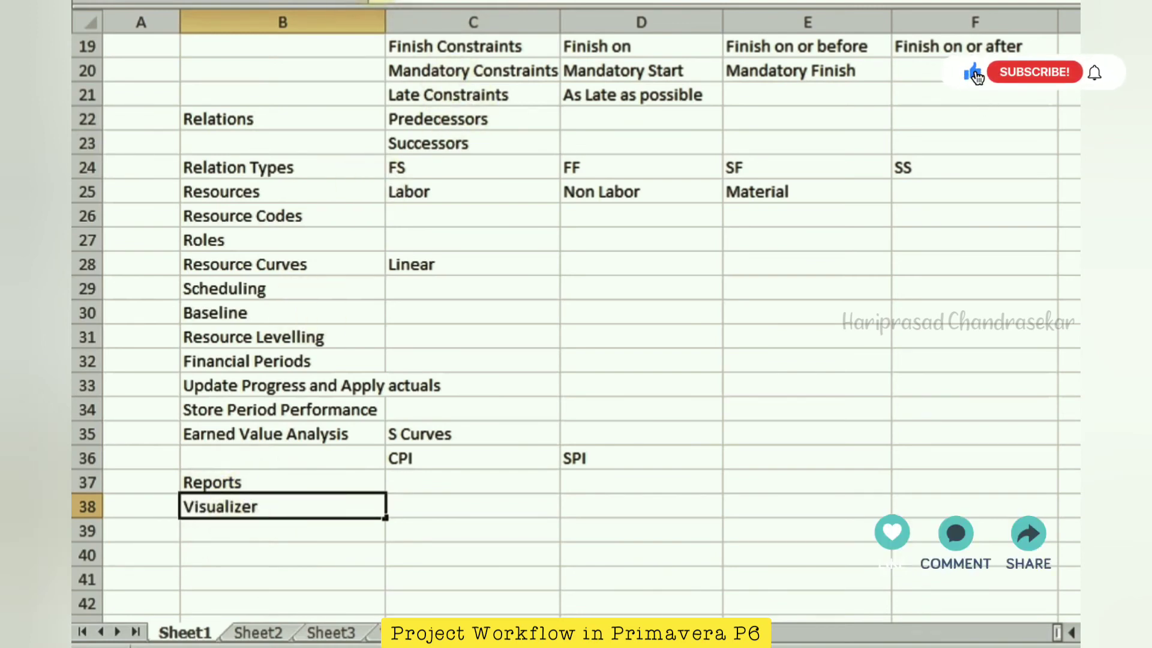
key("Tab")
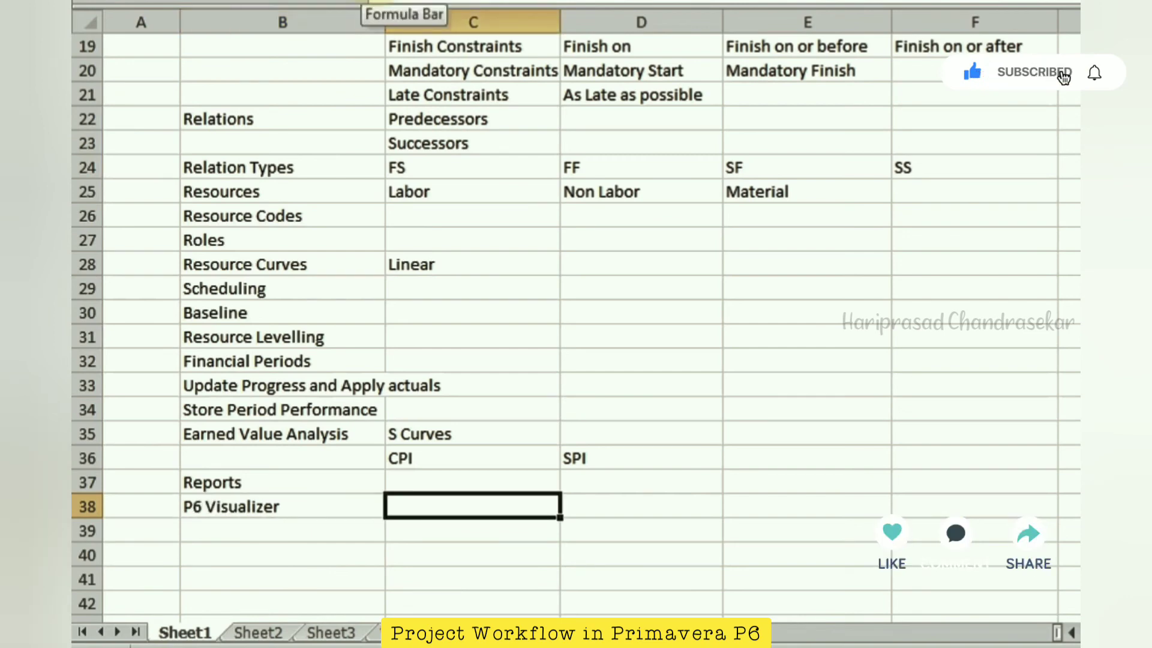
Enter TSLD in cell C38 and Schedule Comparison in cell D38, beside P6 Visualizer.
type("TS")
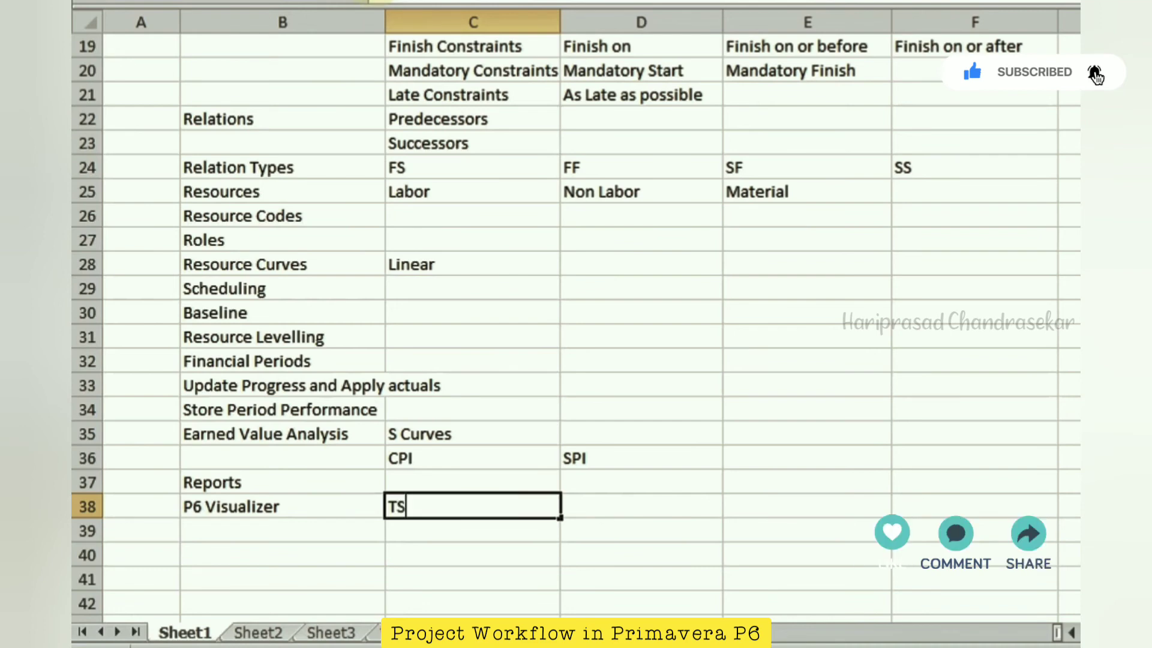
type("LD")
key("Tab")
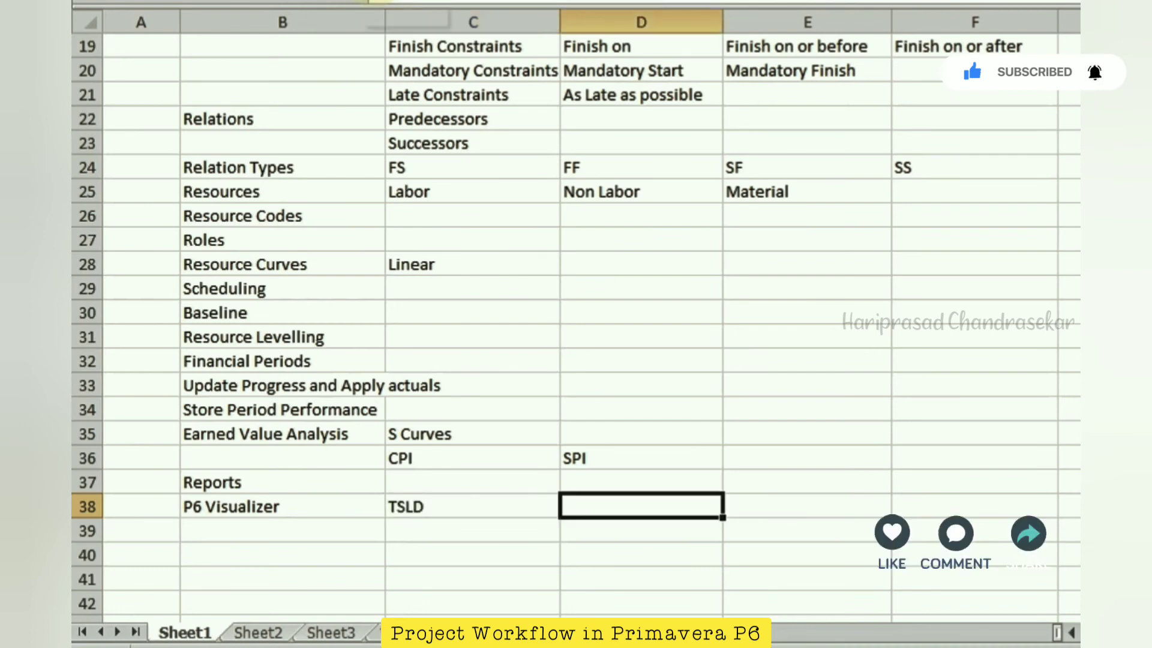
type("Schedule")
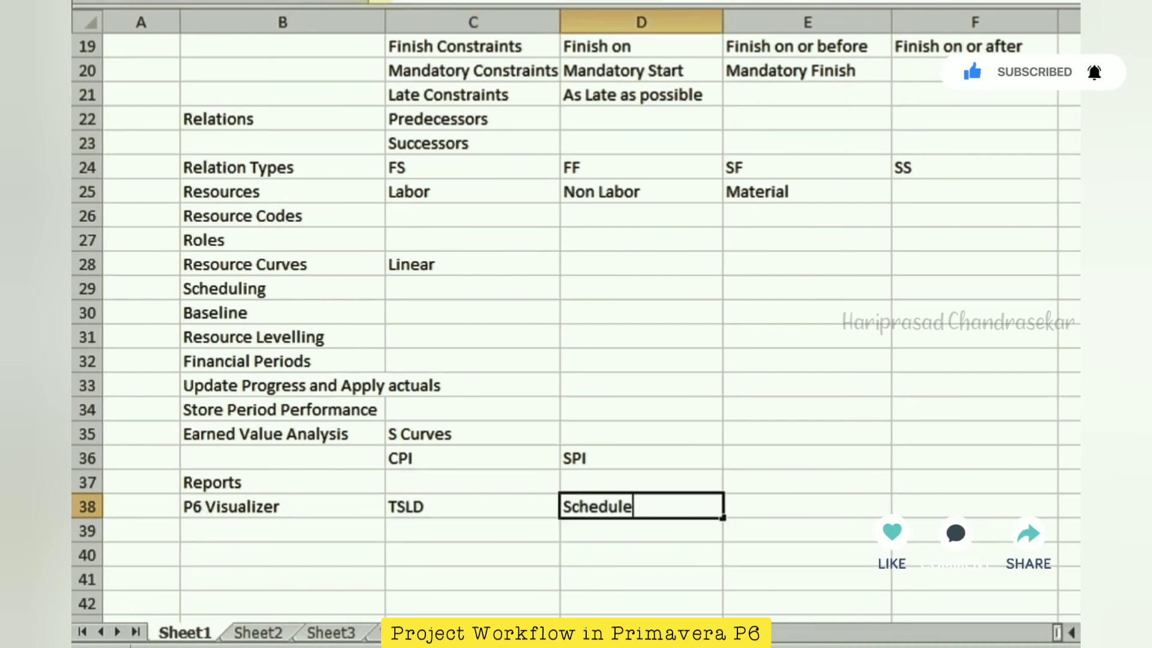
type(" Comparis")
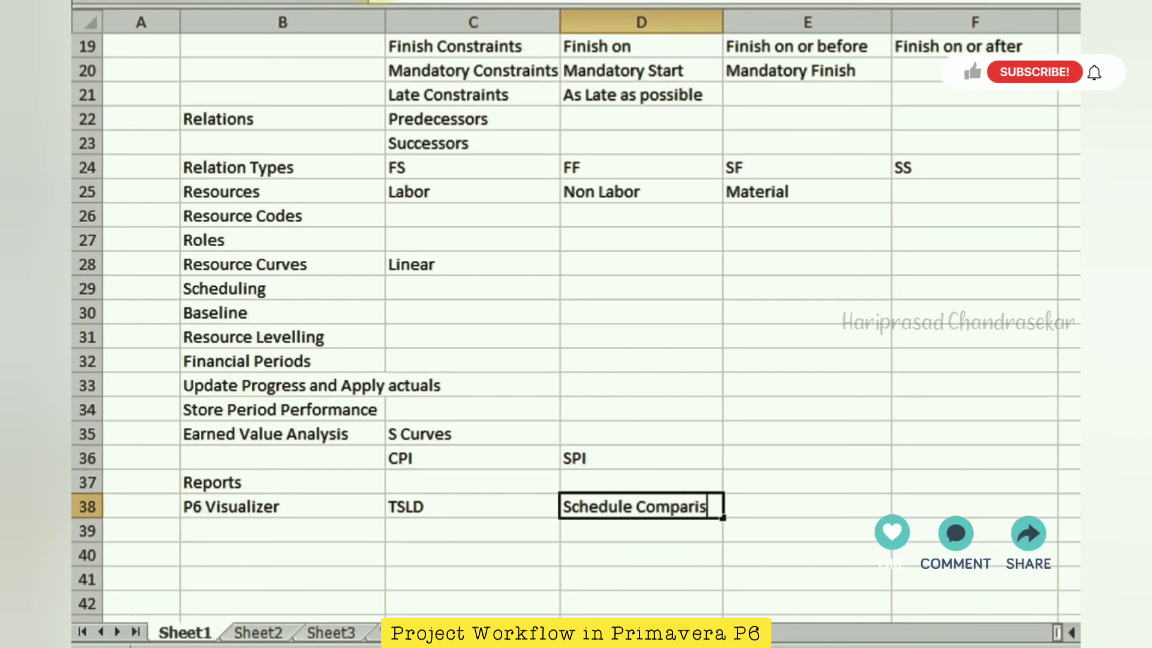
type("on")
key("Tab")
left_click(268, 532)
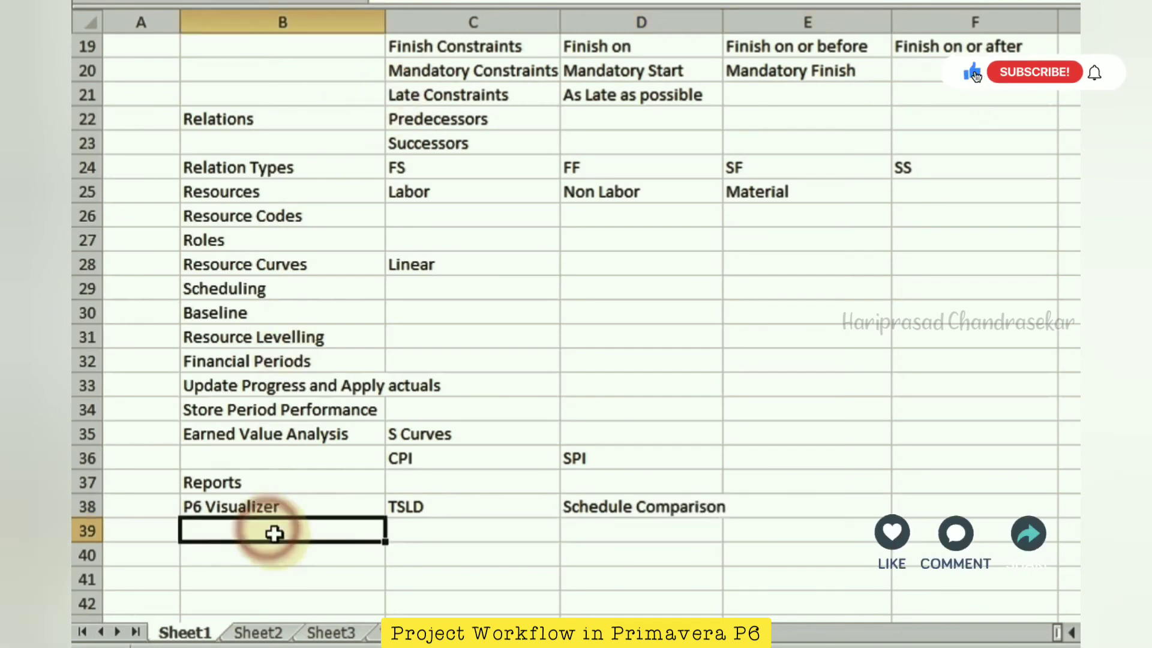
Review the workflow list from Project down to P6 Visualizer for missing items.
scroll(317, 566, "down", 1)
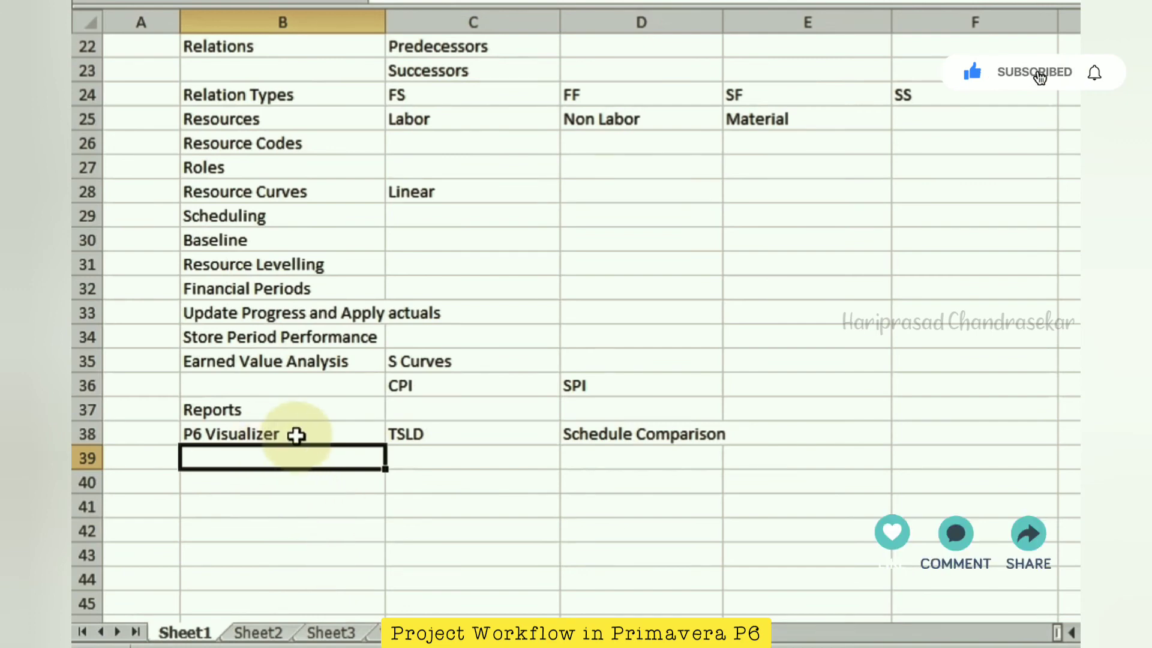
scroll(312, 436, "up", 3)
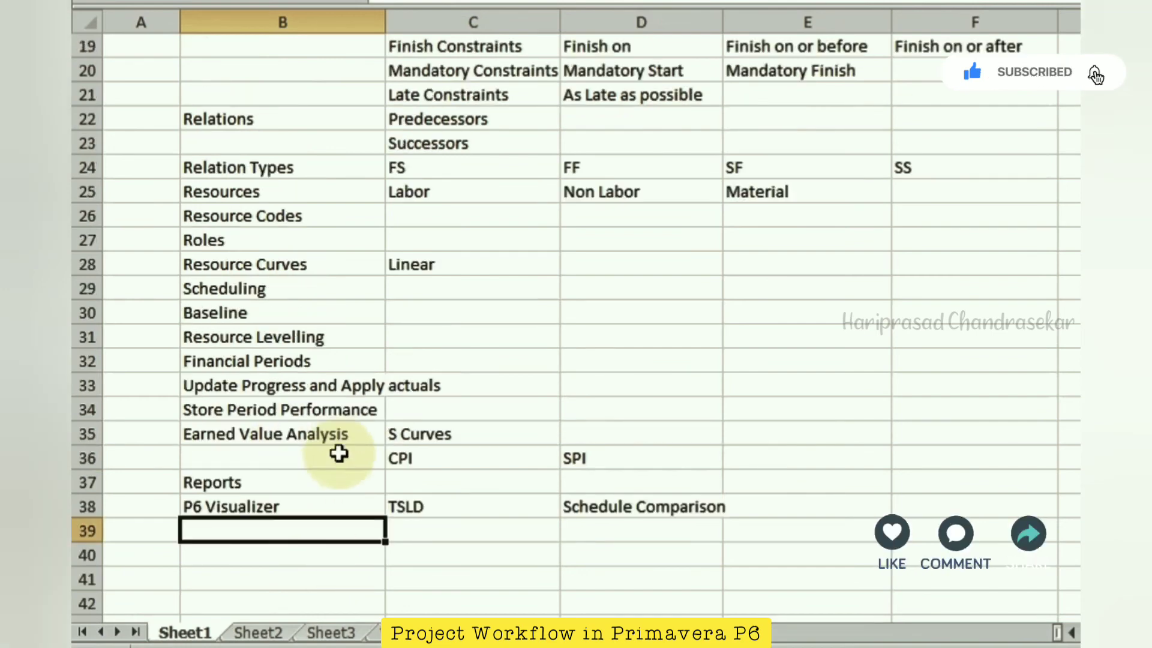
scroll(359, 464, "down", 1)
scroll(359, 464, "down", 1)
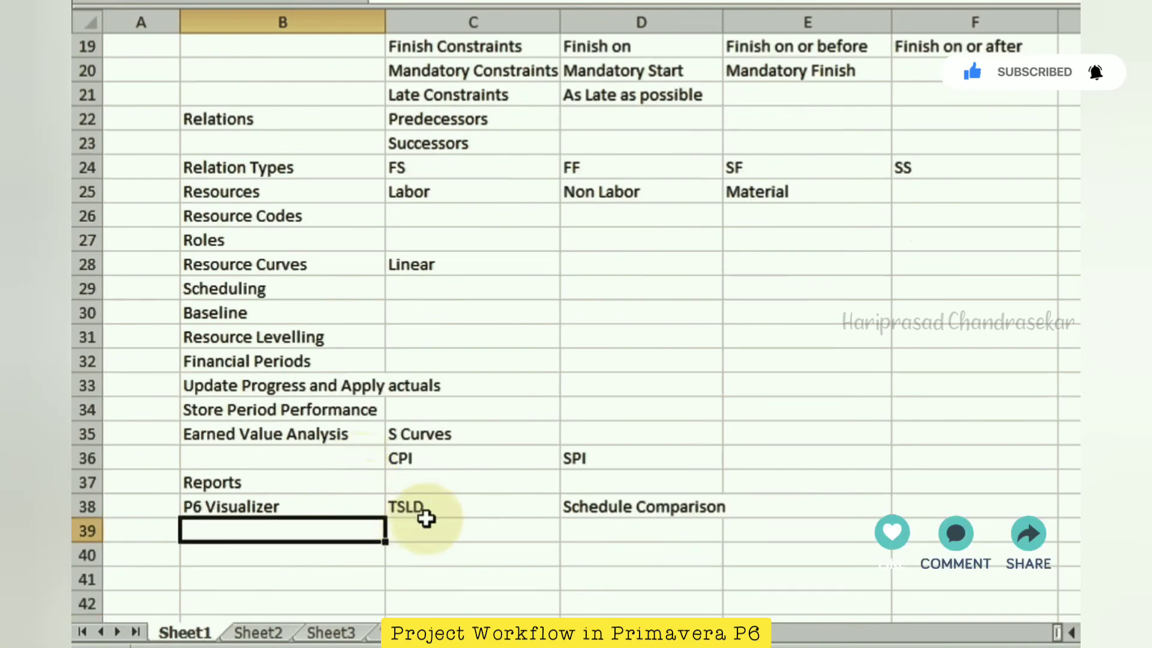
scroll(420, 514, "up", 6)
scroll(504, 386, "down", 2)
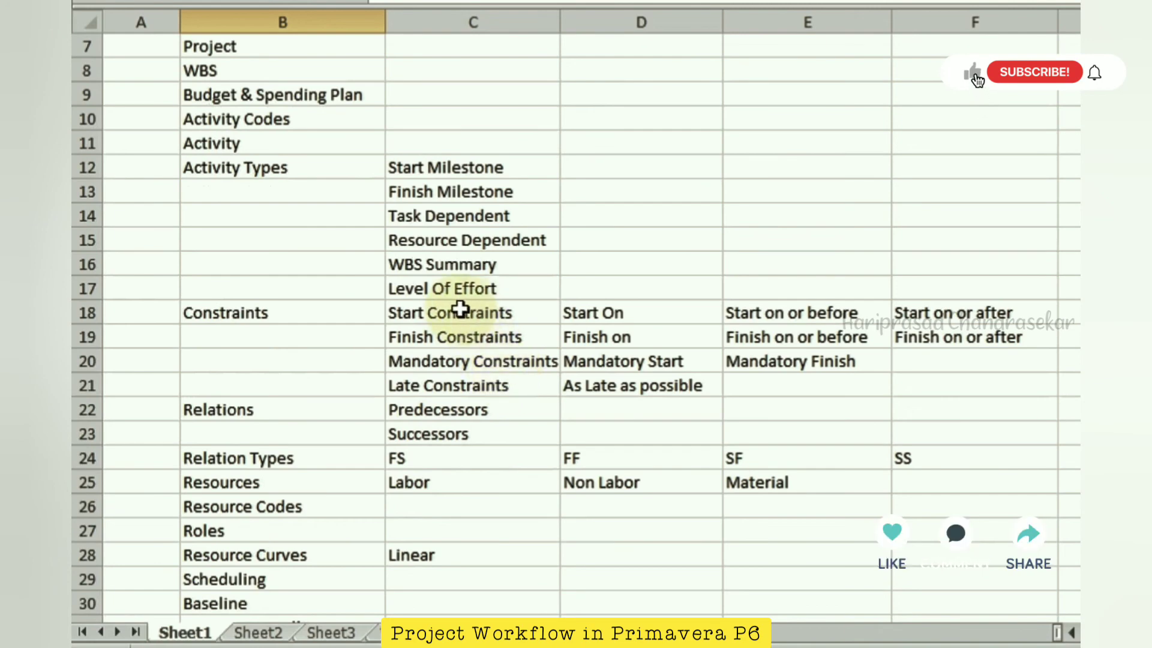
scroll(454, 325, "down", 2)
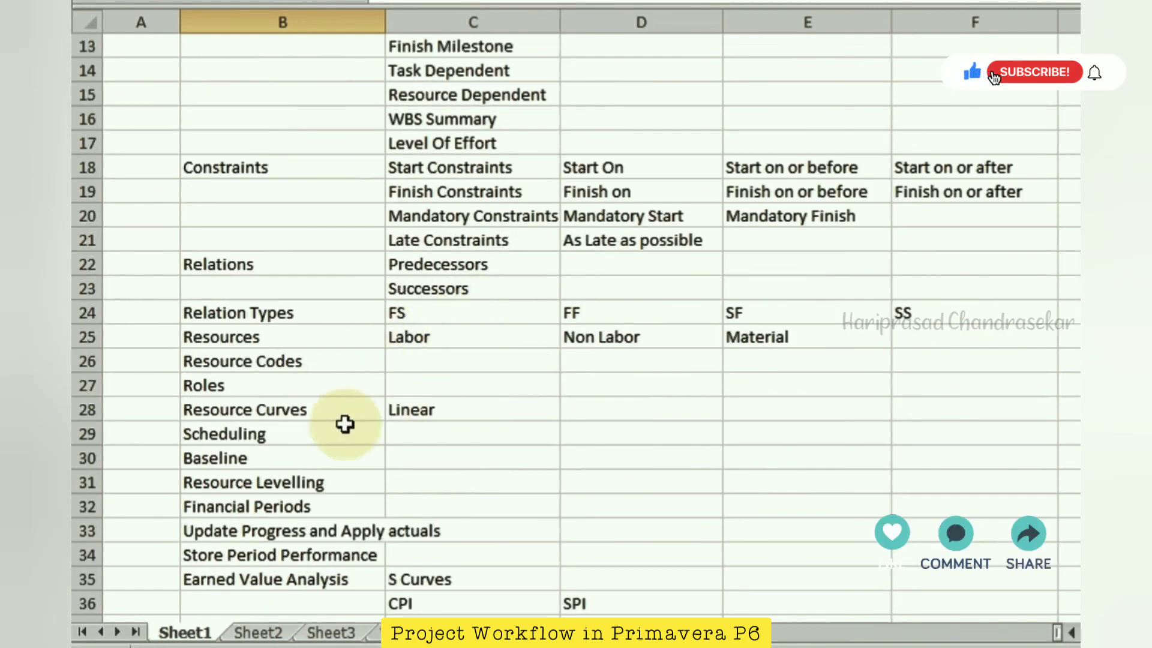
scroll(346, 431, "down", 1)
scroll(171, 406, "down", 2)
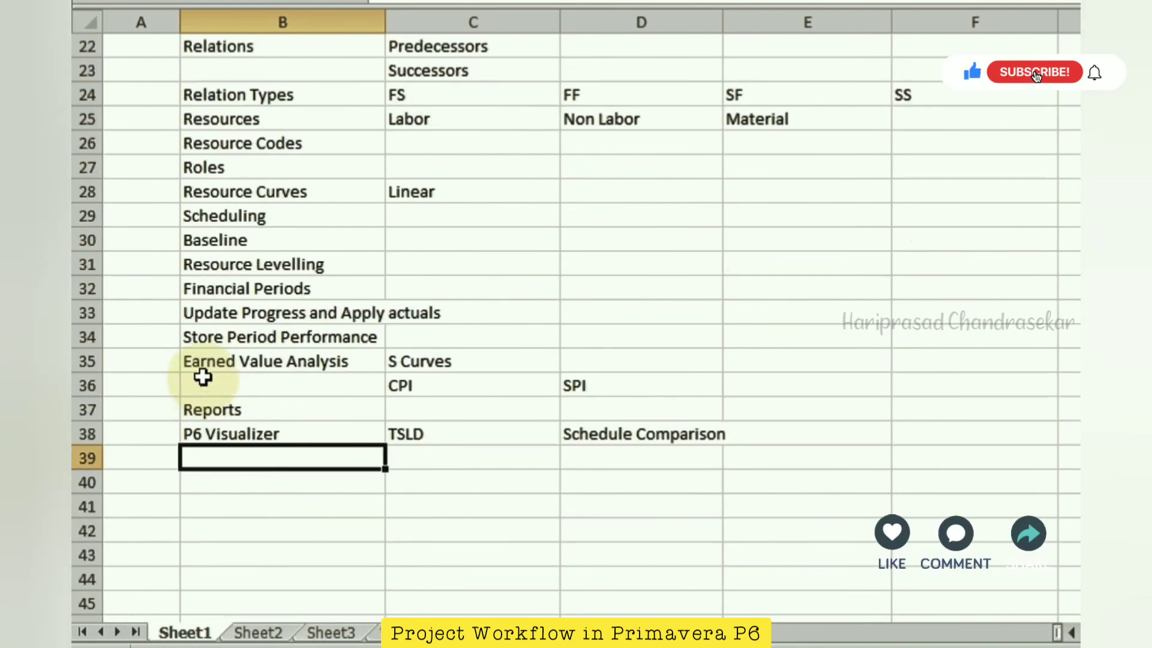
Insert a row above Baseline and enter Critical Path in cell B30.
right_click(87, 240)
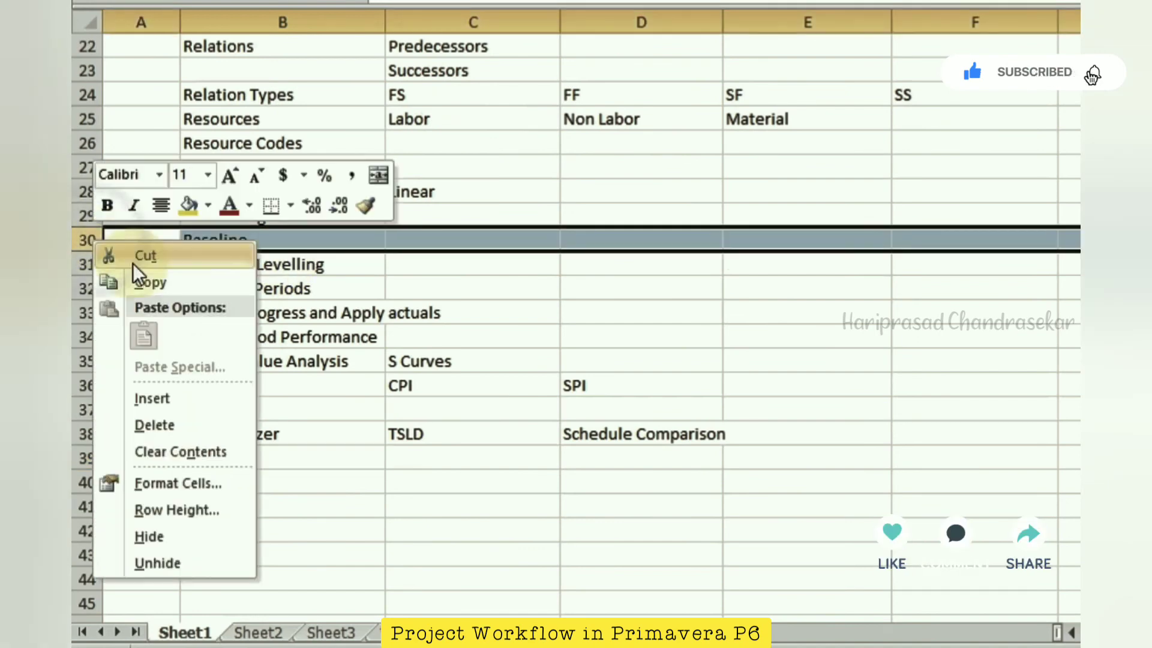
left_click(154, 399)
left_click(259, 243)
type("Cr")
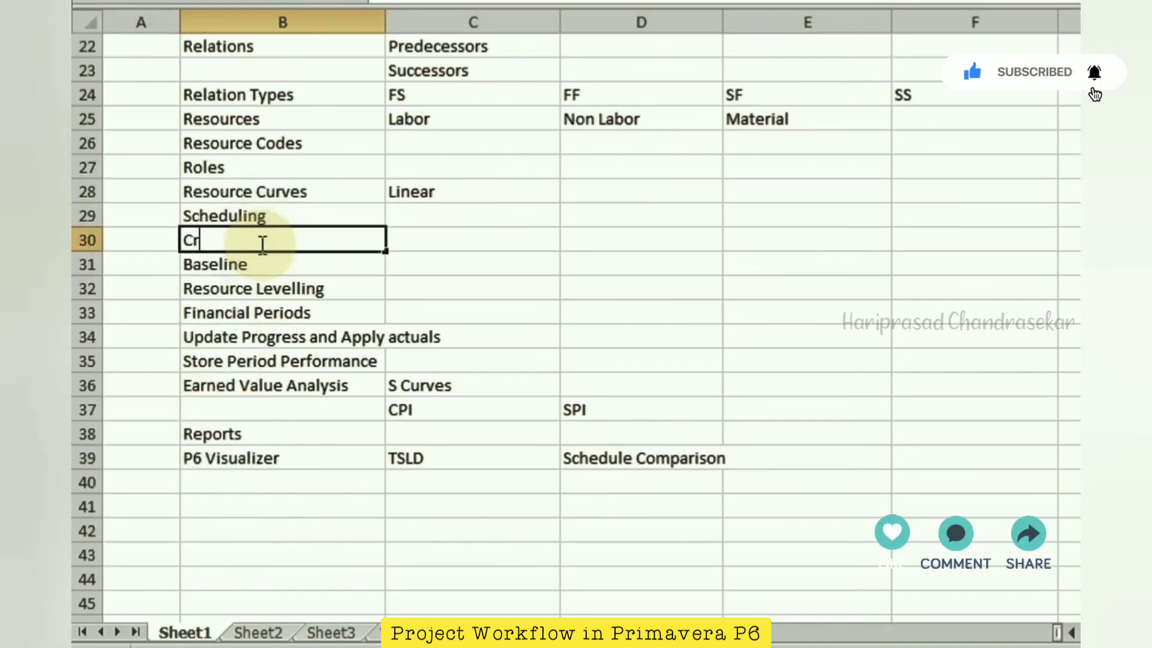
type("itical Path")
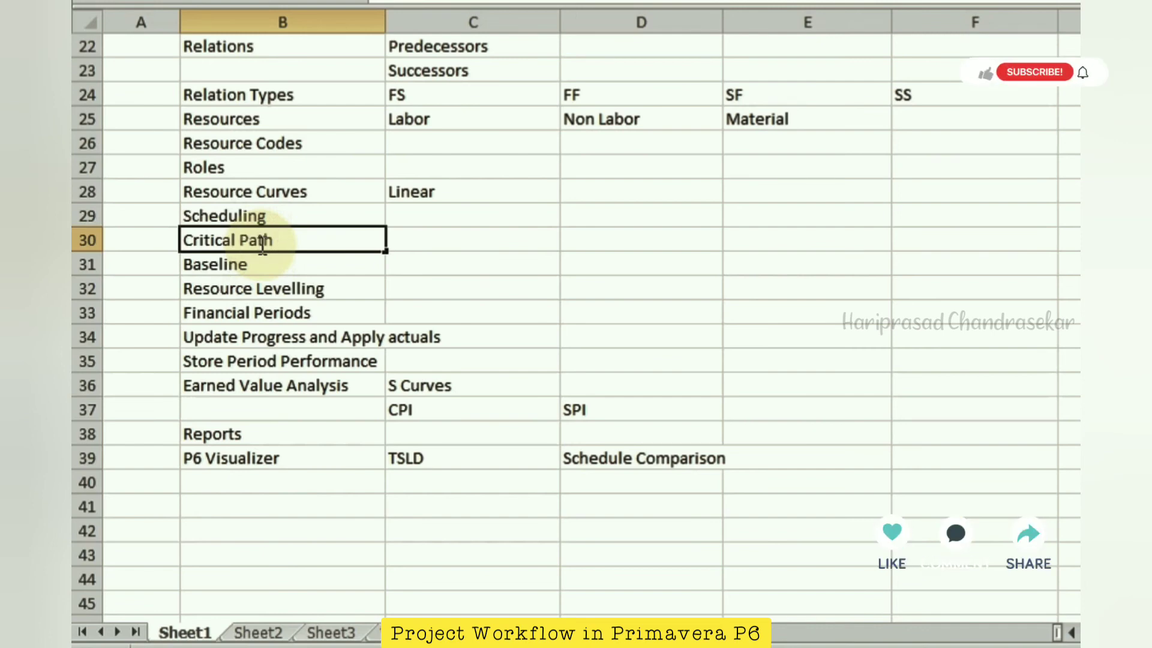
Insert another row between Critical Path and Baseline and enter Network Diagram in cell B31.
right_click(102, 242)
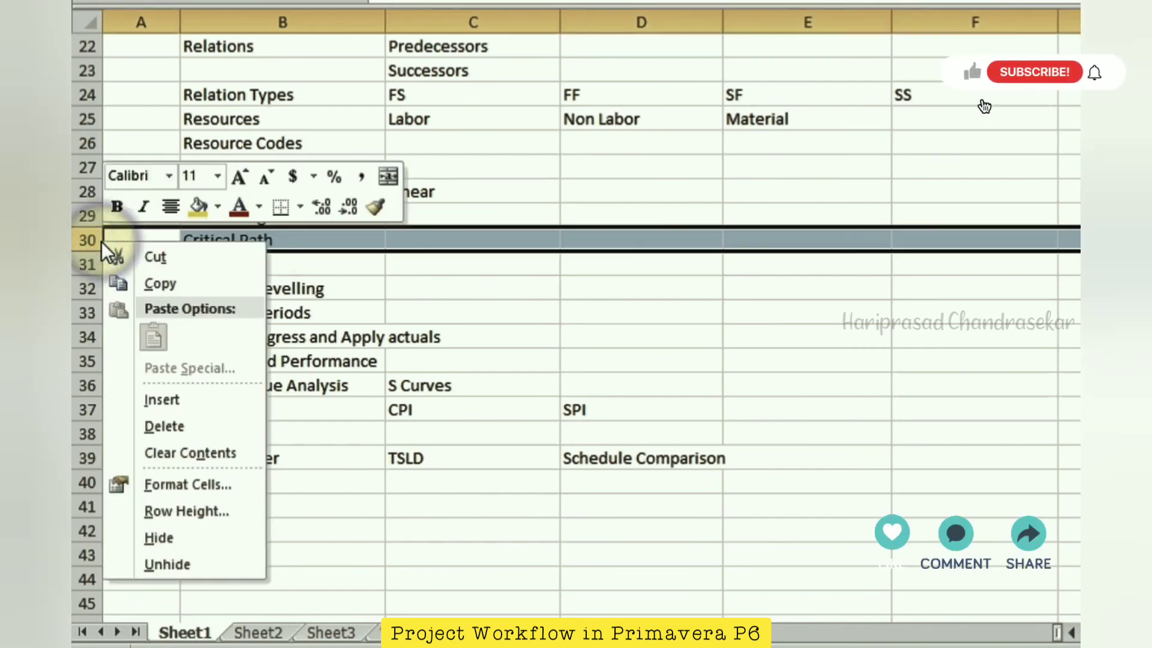
right_click(76, 264)
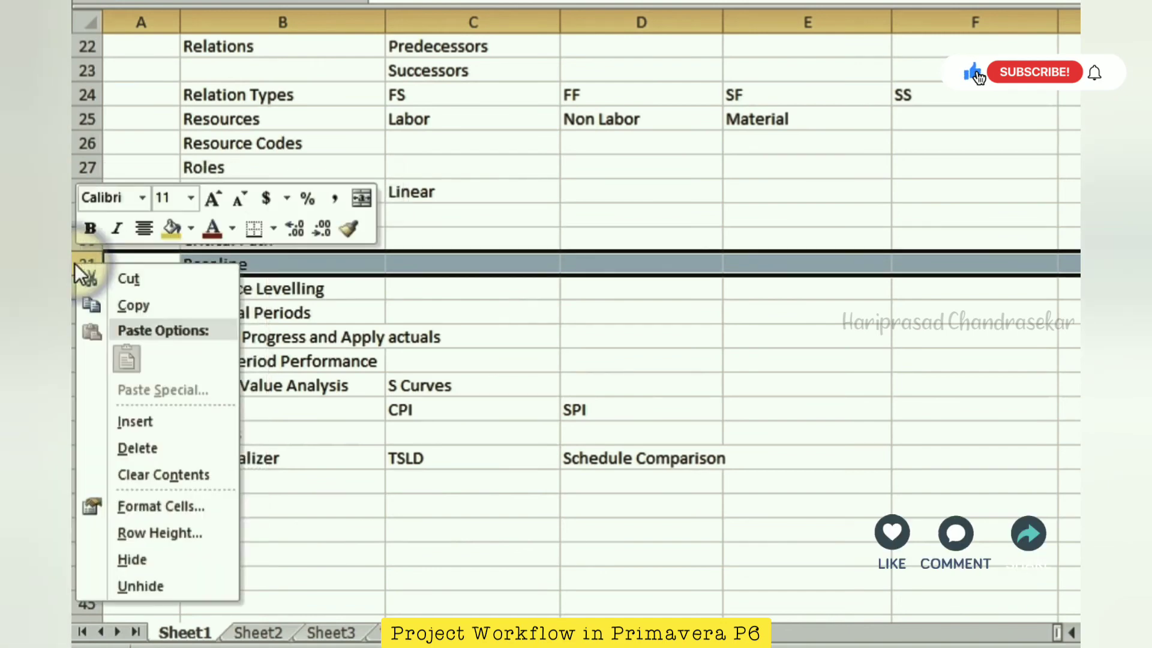
left_click(163, 422)
left_click(329, 265)
type("Net")
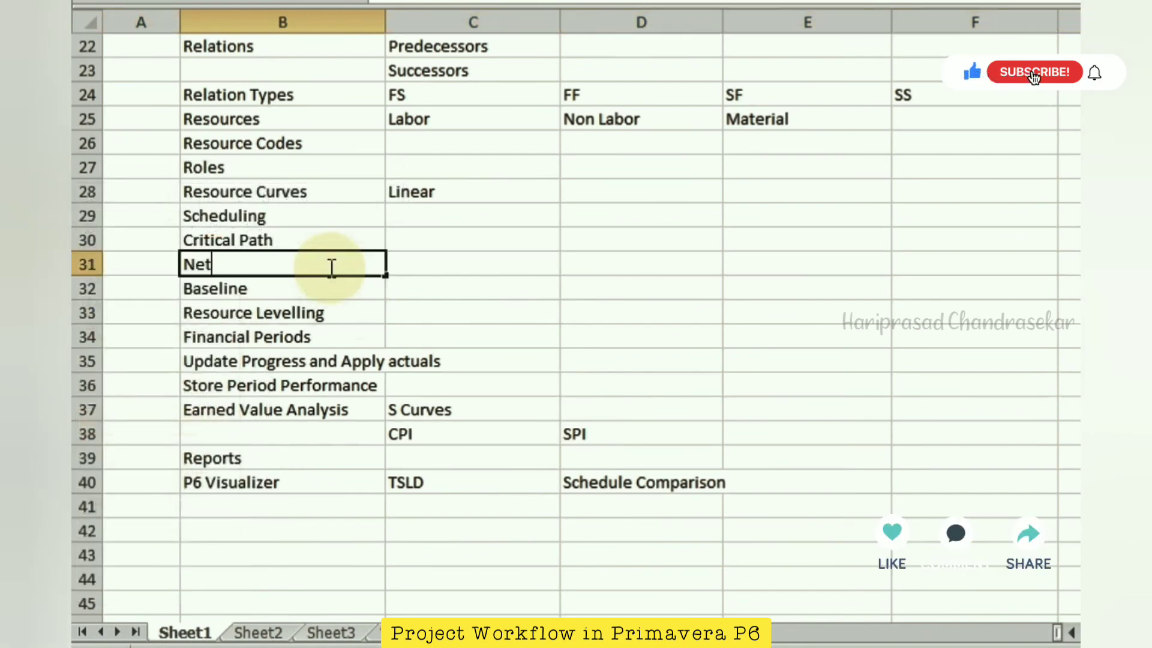
type("work Diagram")
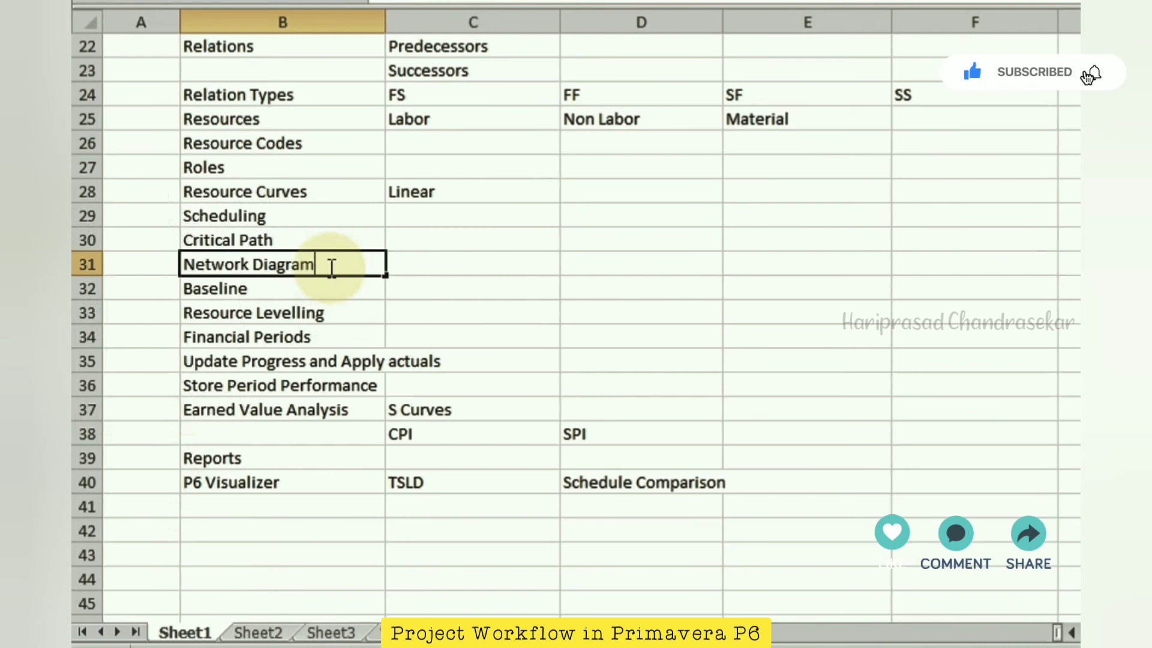
key("Tab")
key("Up")
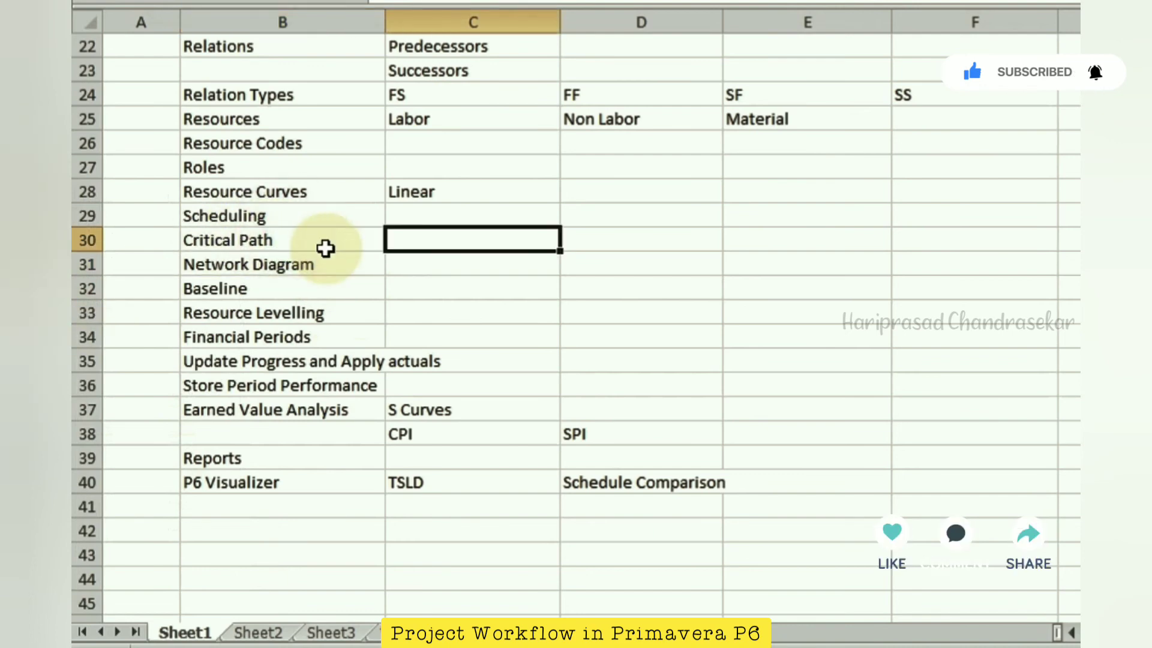
Insert a row between Critical Path and Network Diagram and enter Floats in cell B31.
right_click(87, 265)
left_click(162, 427)
left_click(232, 263)
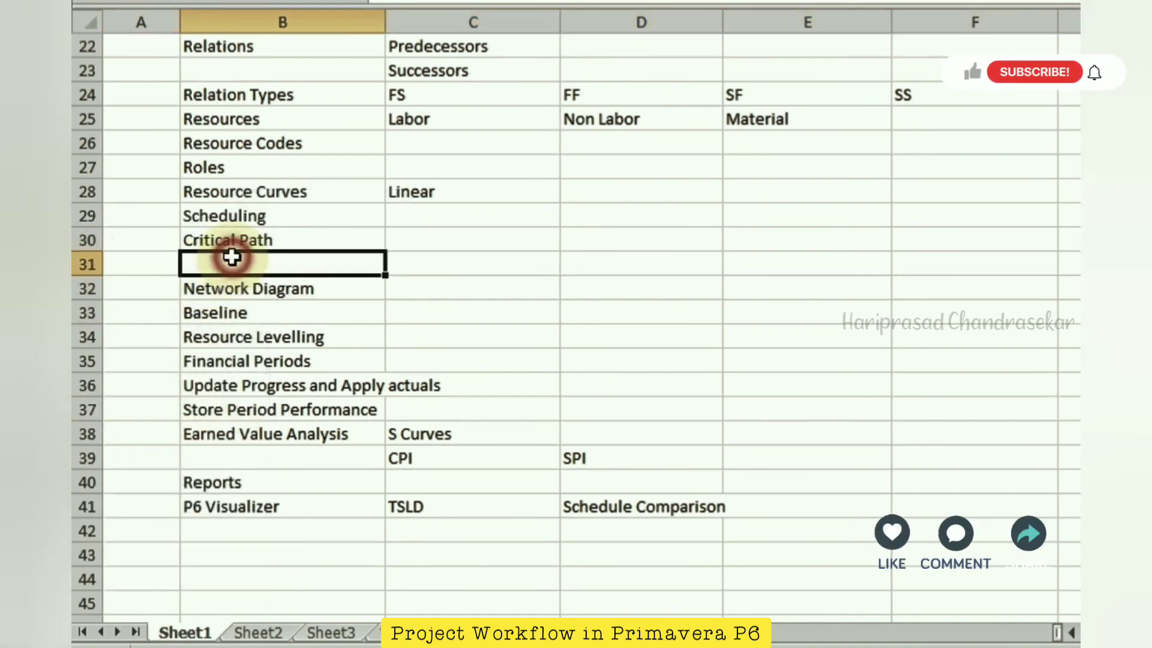
type("Floats")
key("Tab")
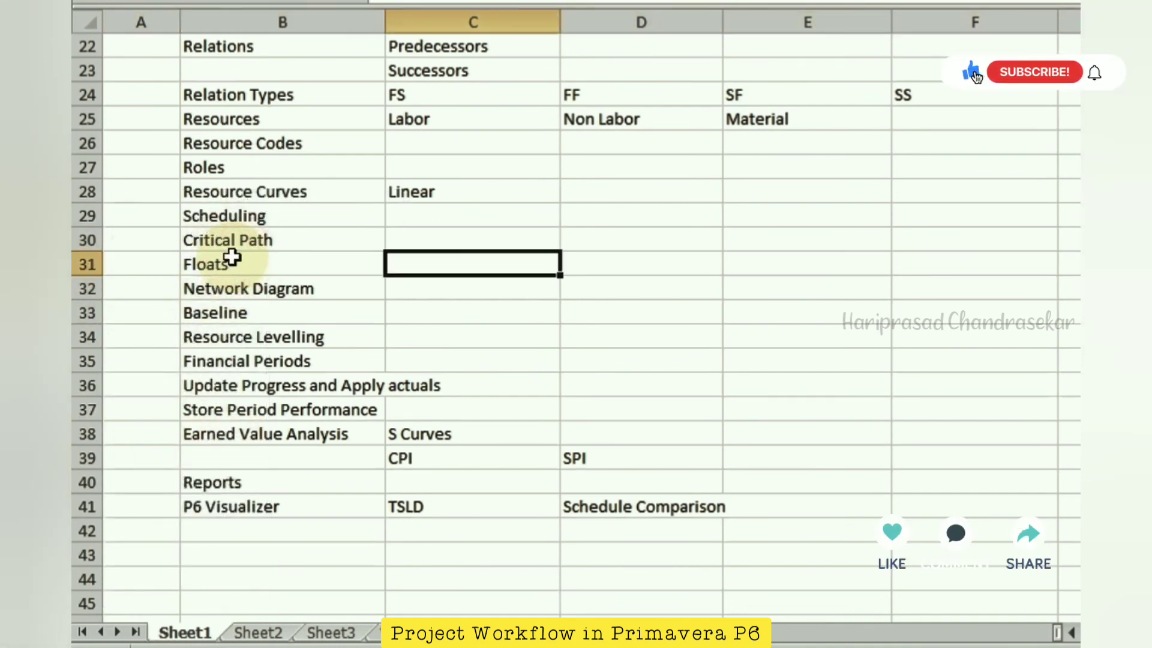
Enter Free Float in cell C31 and Total Float in cell D31, beside Floats.
type("Free F")
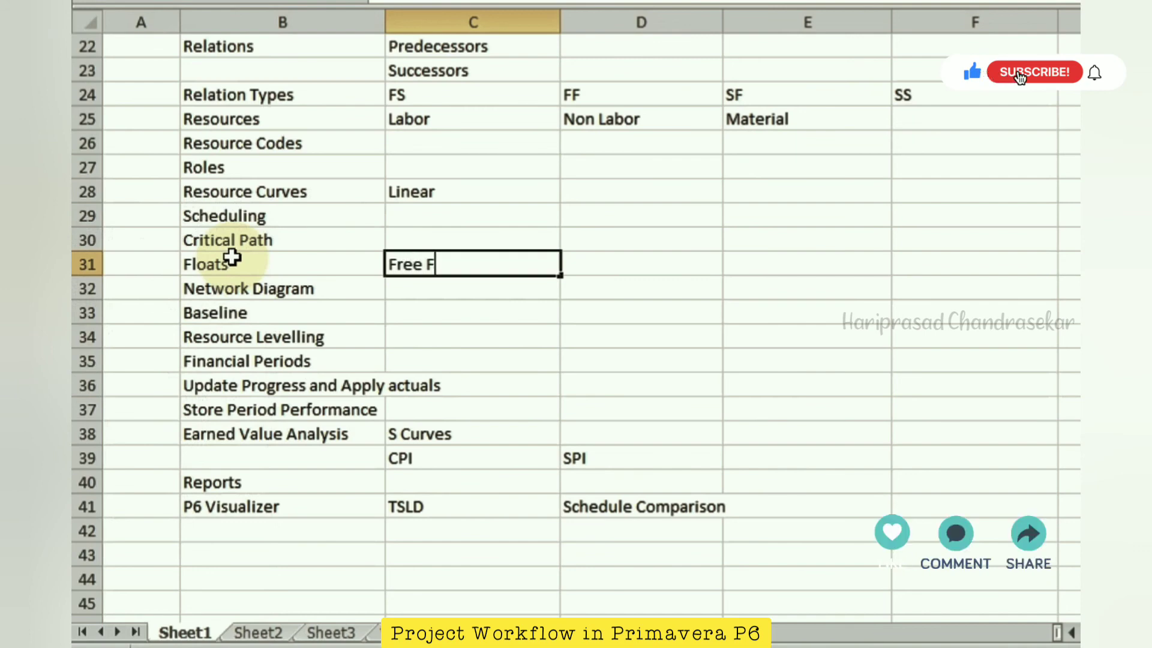
type("loat")
key("Tab")
type("Tot")
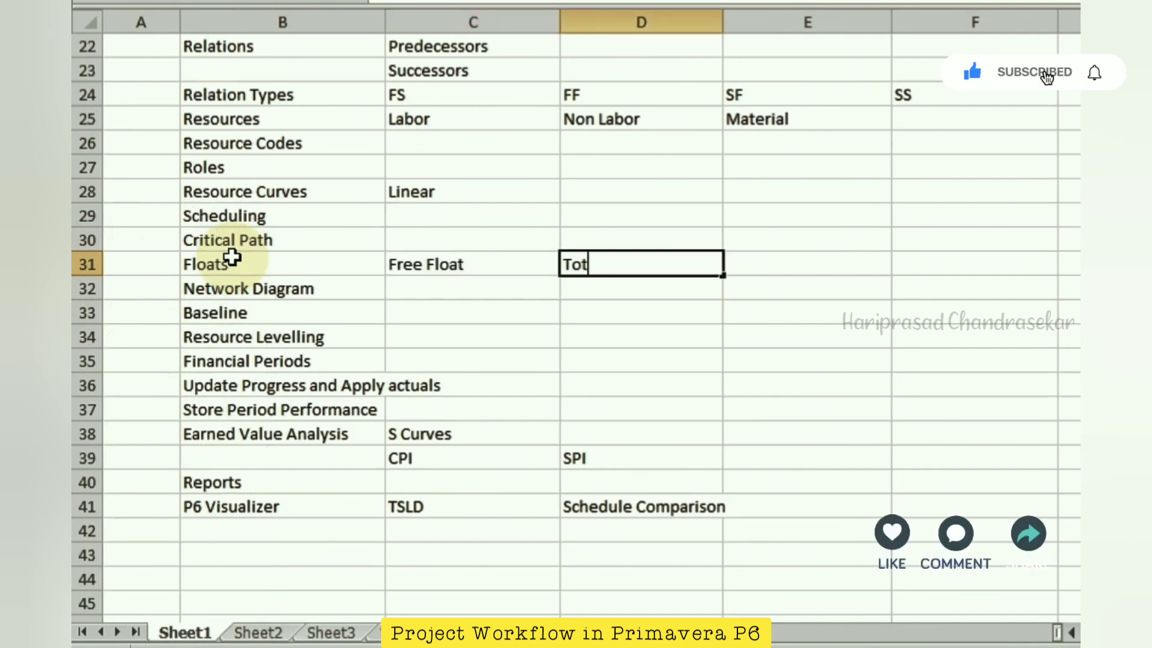
type("al Float")
key("Tab")
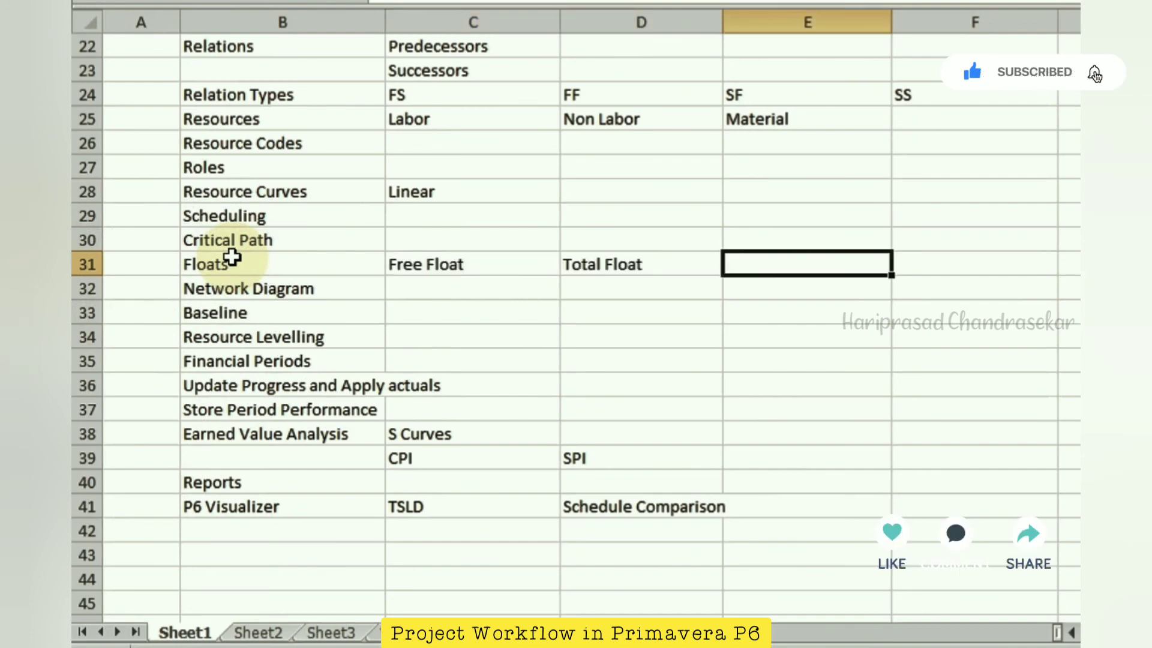
Move the Network Diagram row up to row 30, directly above Critical Path.
left_click(77, 290)
key("ctrl+x")
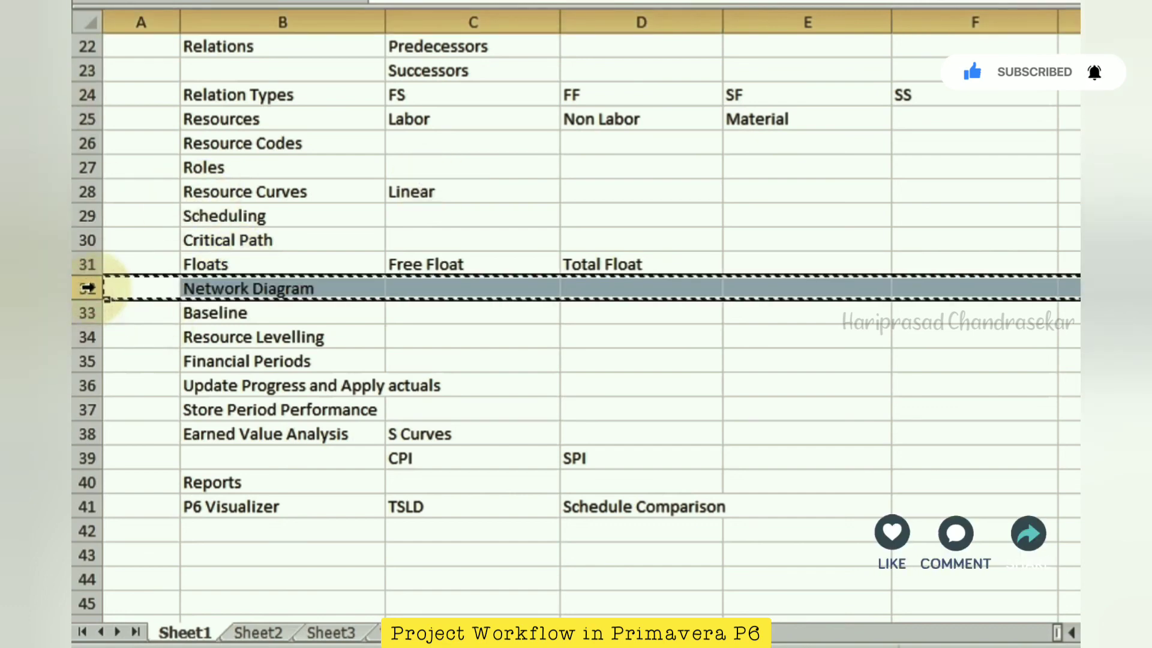
right_click(85, 240)
left_click(157, 397)
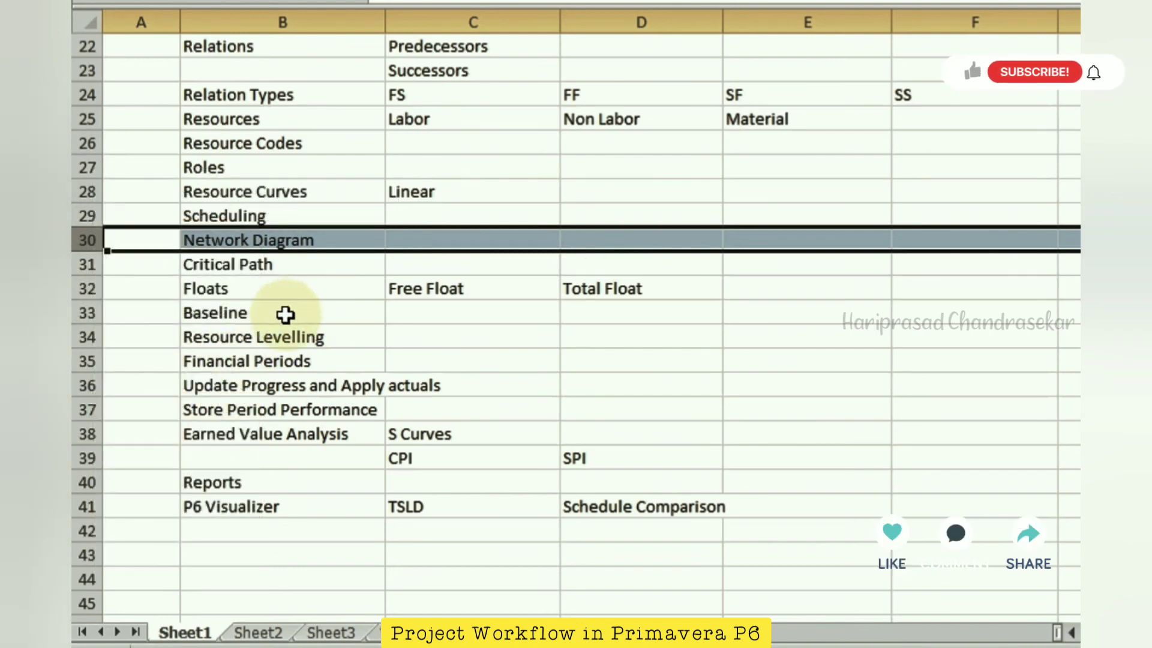
left_click(288, 314)
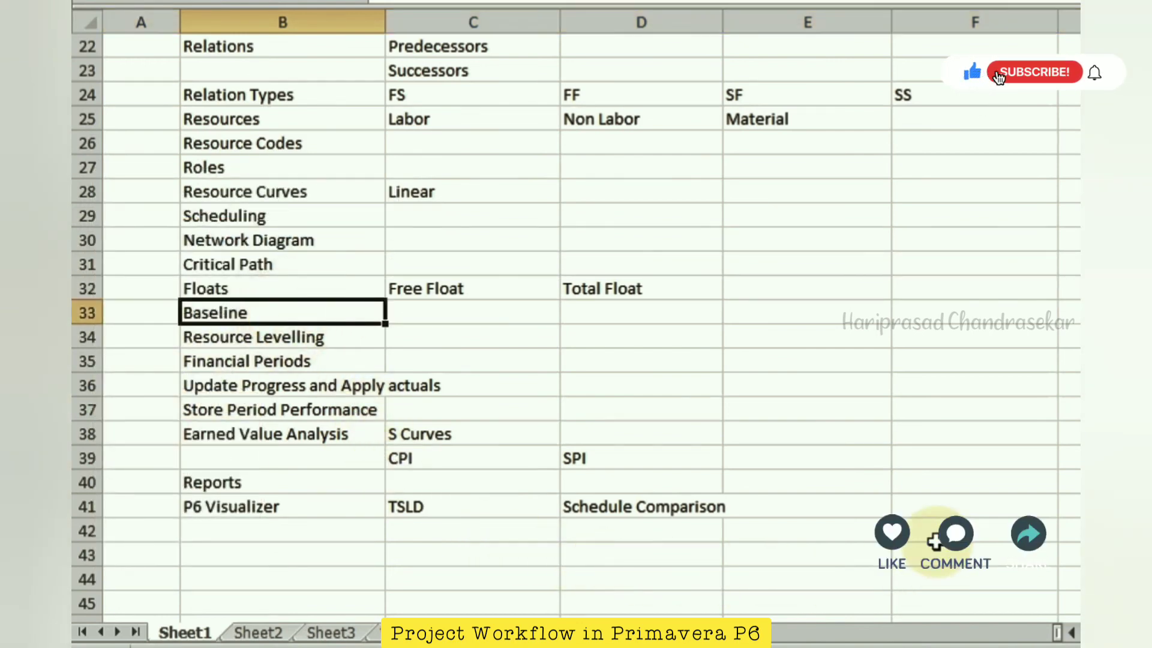
Centre the workflow entries in column B and make the title in cell B1 bold.
scroll(576, 324, "up", 7)
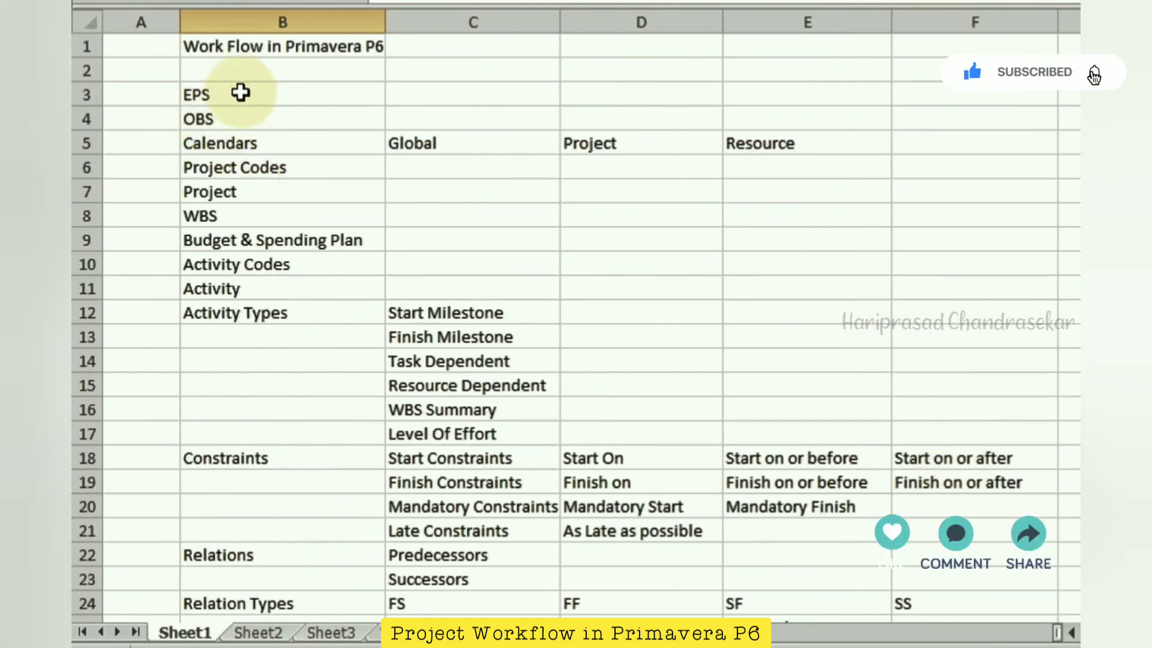
scroll(241, 99, "down", 3)
scroll(242, 108, "down", 6)
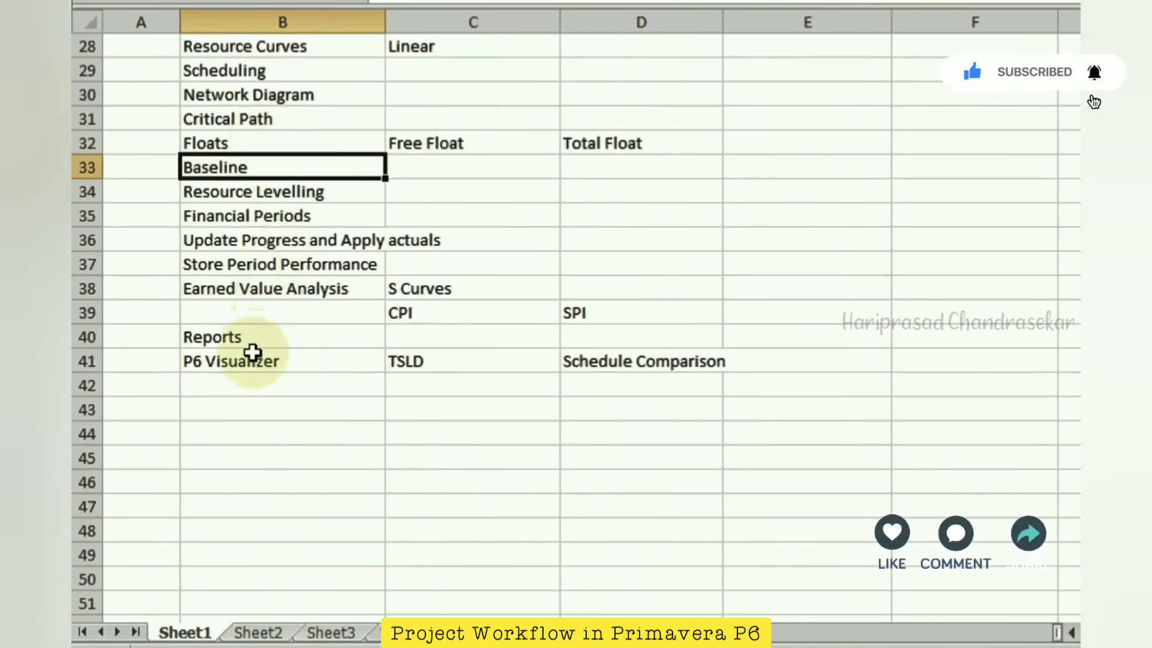
scroll(459, 346, "up", 9)
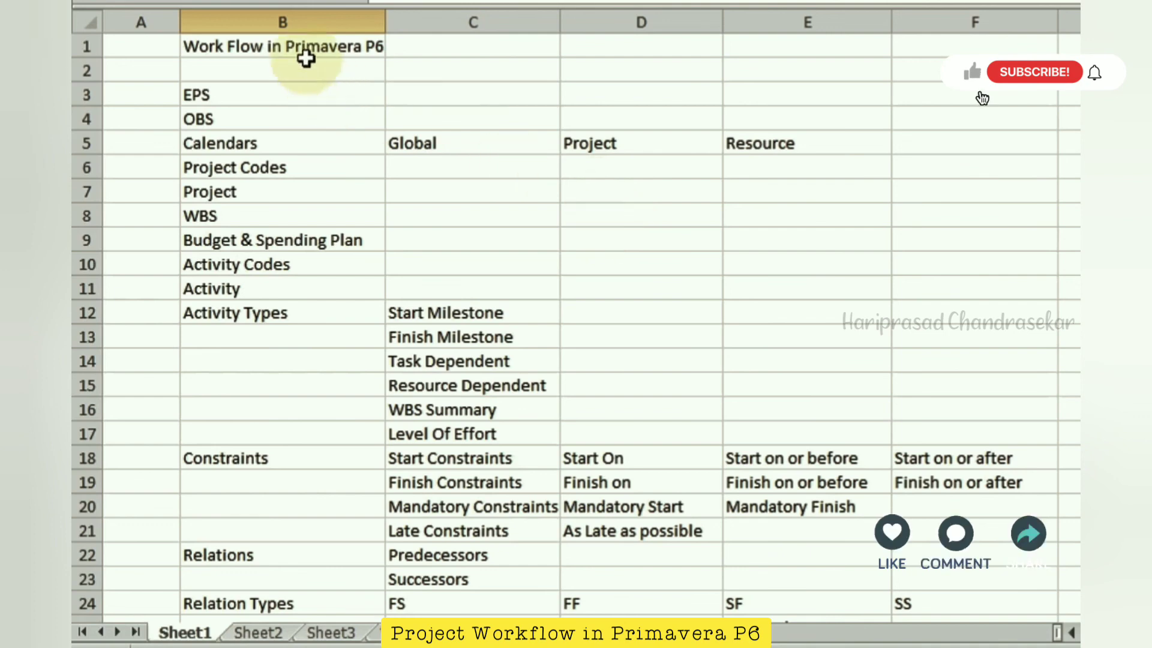
left_click(246, 50)
left_click(267, 22)
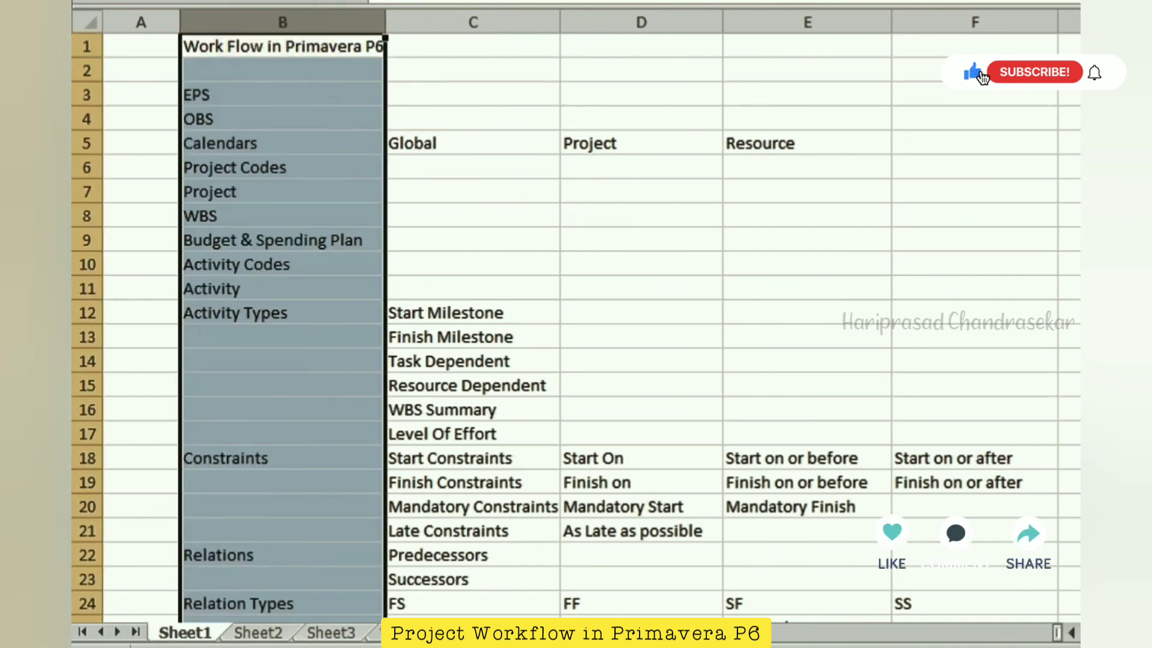
left_click(486, 2)
left_click(318, 45)
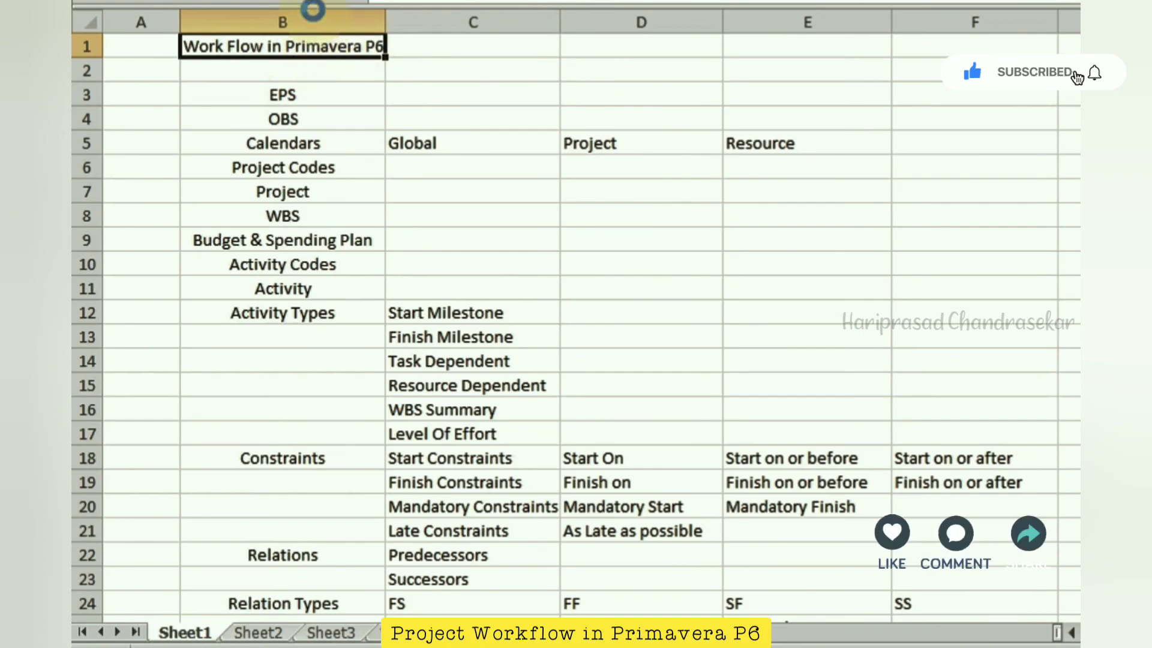
left_click(380, 94)
scroll(442, 136, "down", 5)
scroll(442, 144, "down", 1)
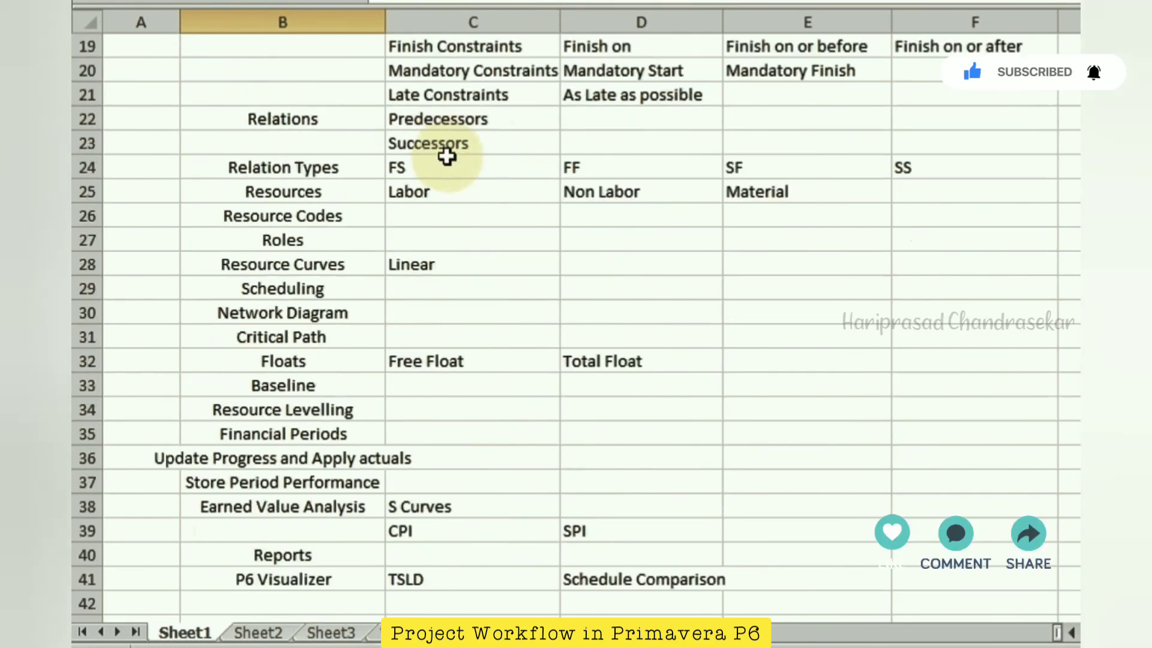
Insert an empty column C between the workflow items and their sub-items.
scroll(456, 90, "up", 6)
right_click(473, 23)
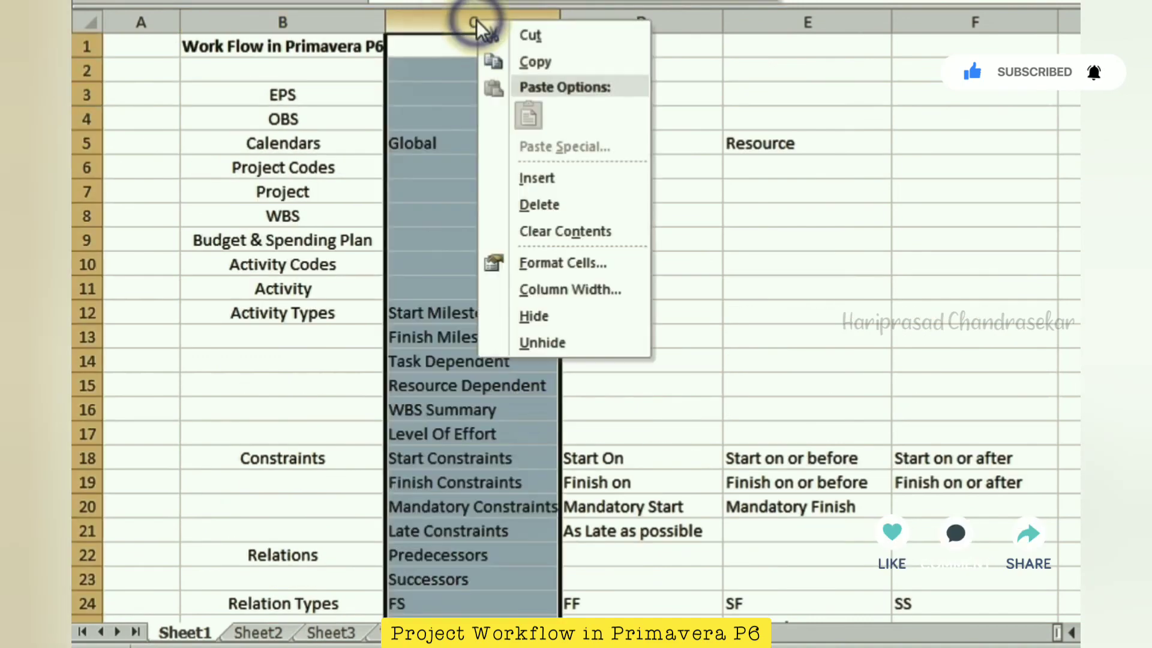
left_click(537, 179)
left_click(649, 141)
scroll(567, 181, "down", 2)
scroll(540, 189, "down", 5)
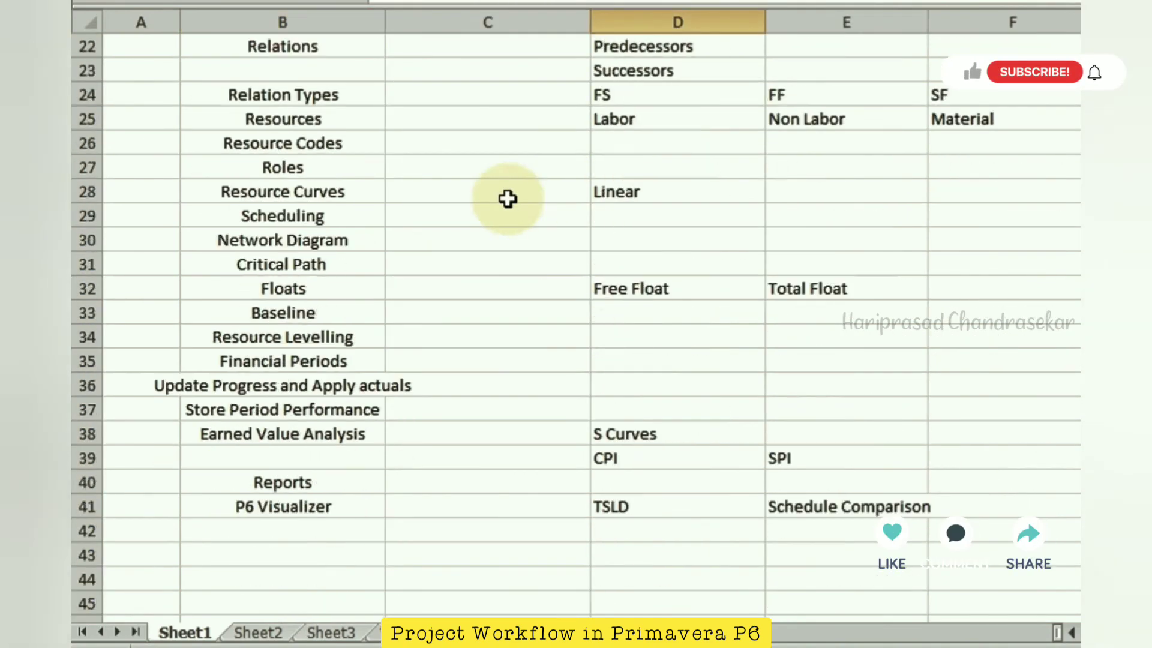
scroll(401, 221, "up", 7)
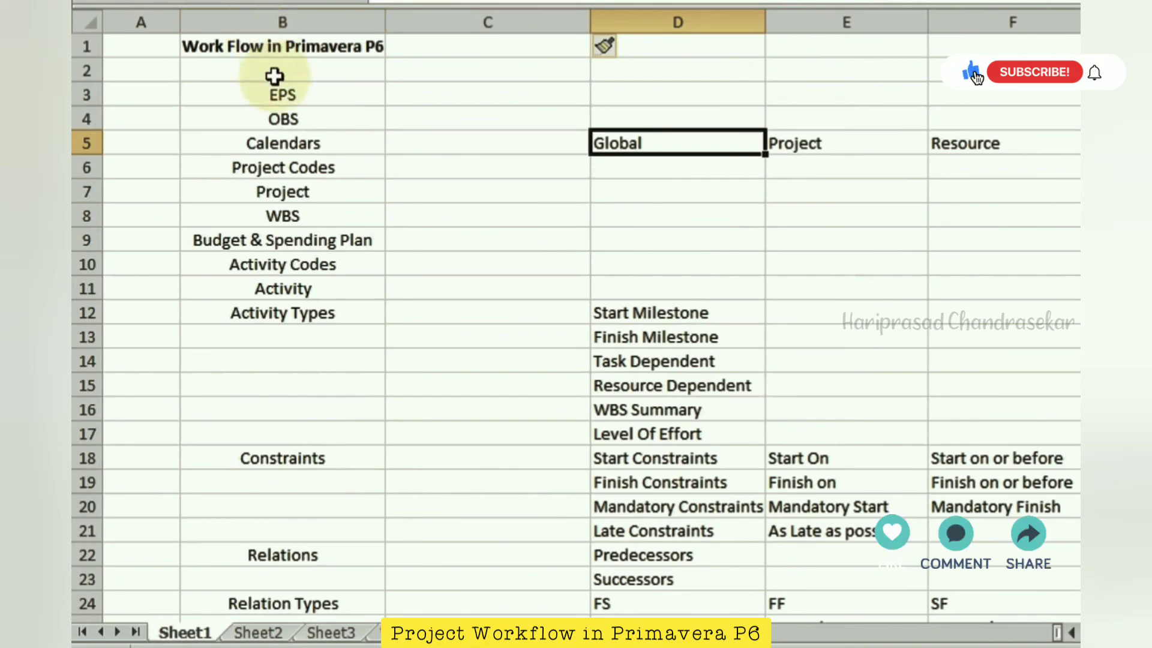
scroll(287, 153, "down", 3)
scroll(287, 156, "down", 5)
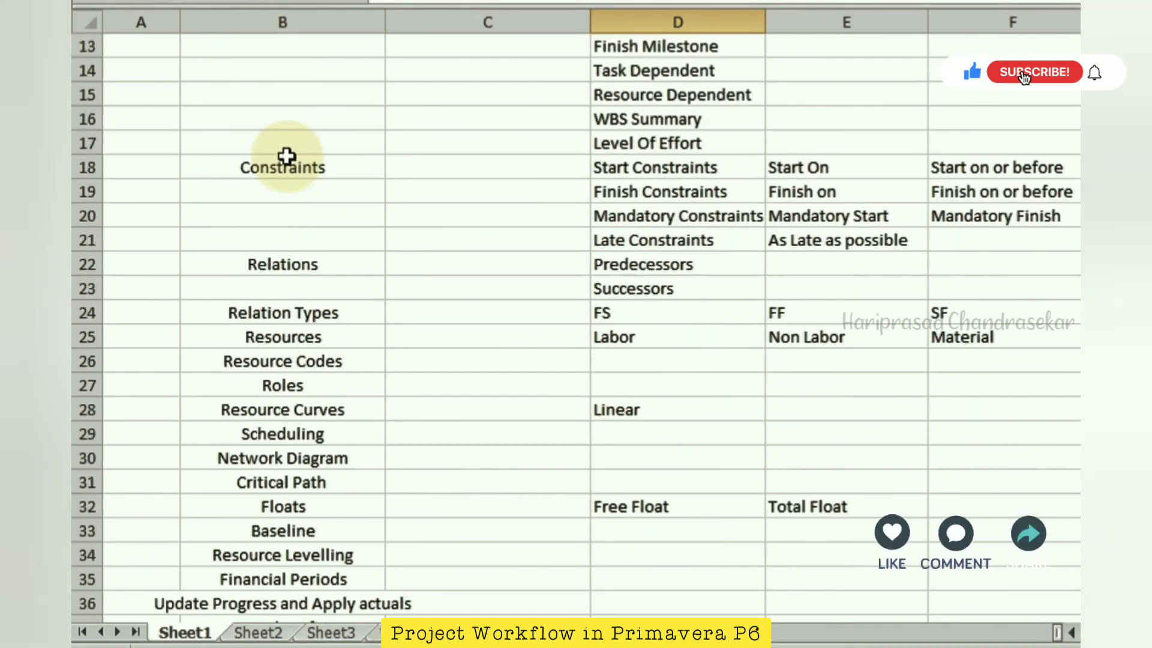